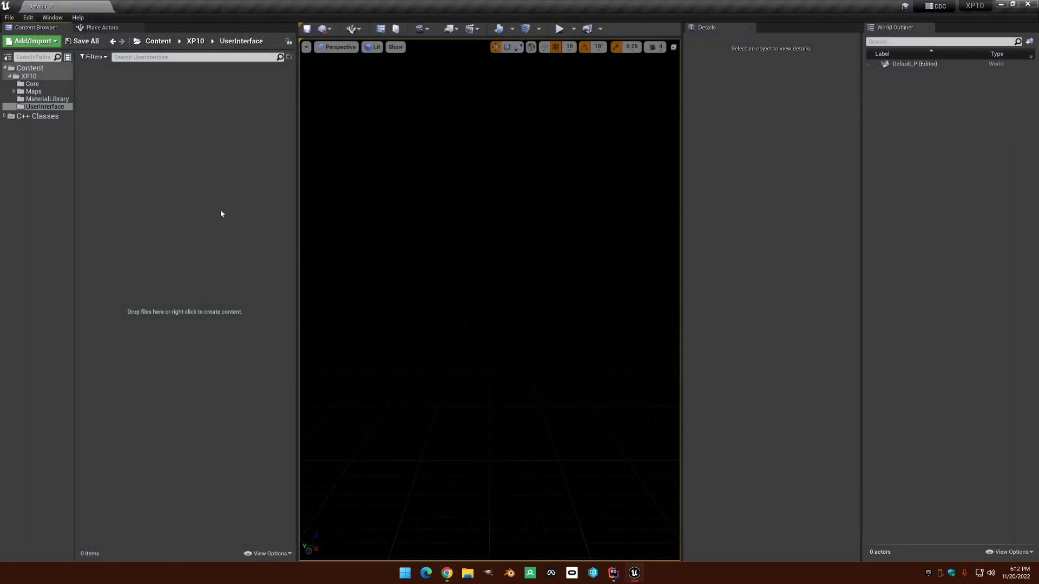
- Create a widget blueprint named WBP_Test and open it for editing
right_click(183, 212)
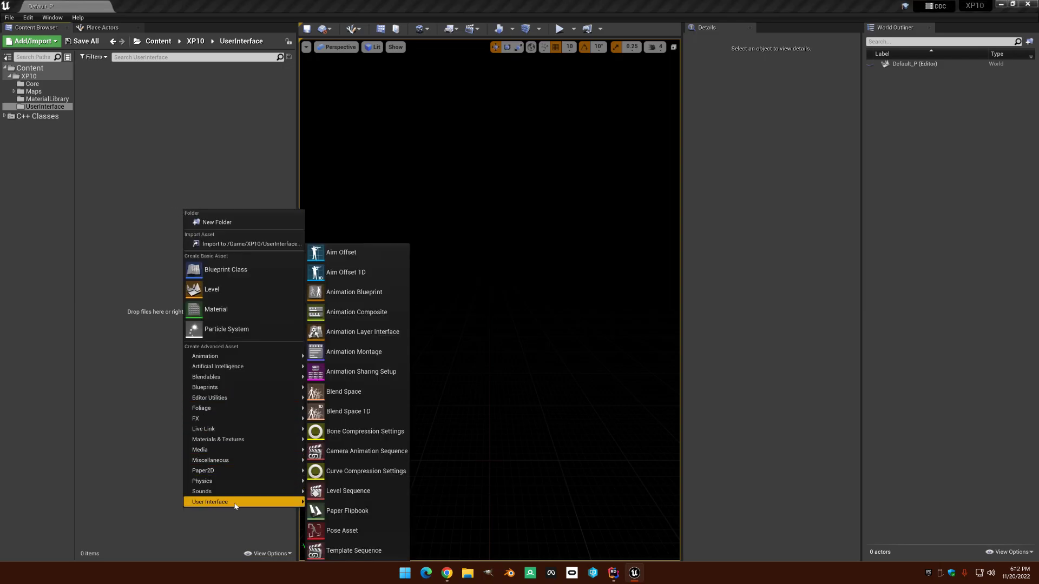
mouse_move(235, 506)
left_click(347, 551)
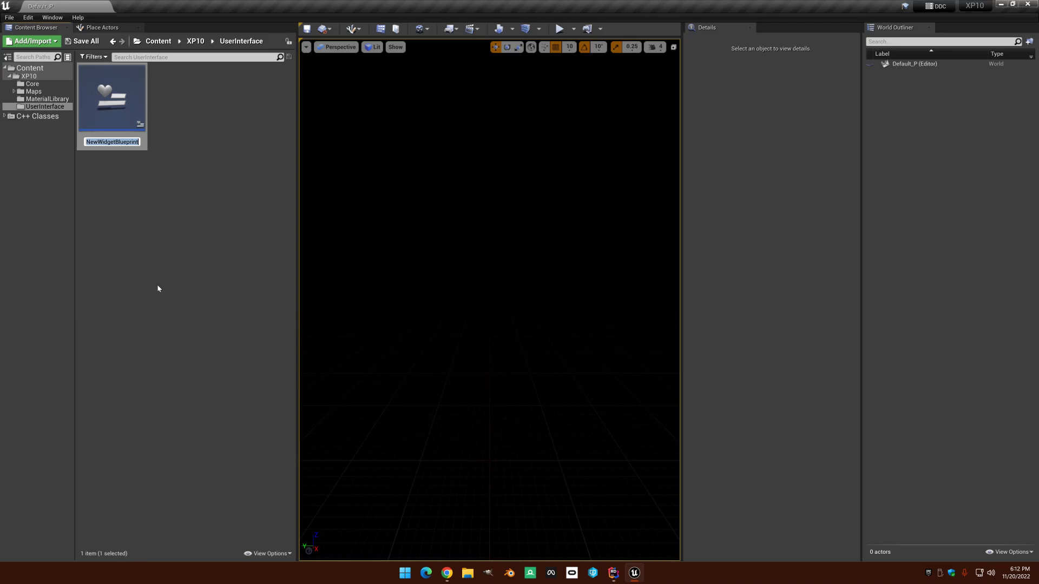
type("WBP_Test")
key("Return")
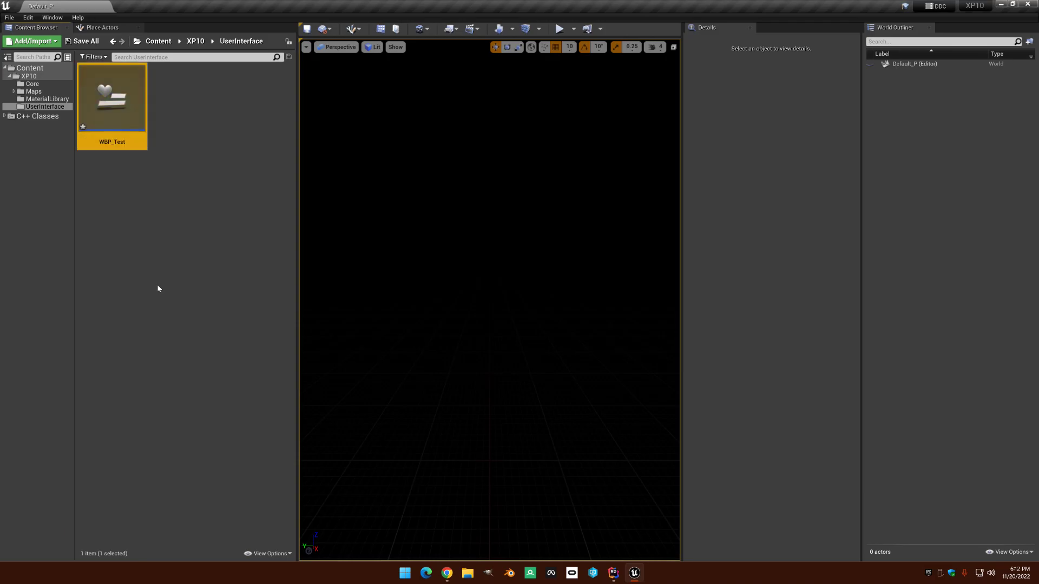
double_click(112, 121)
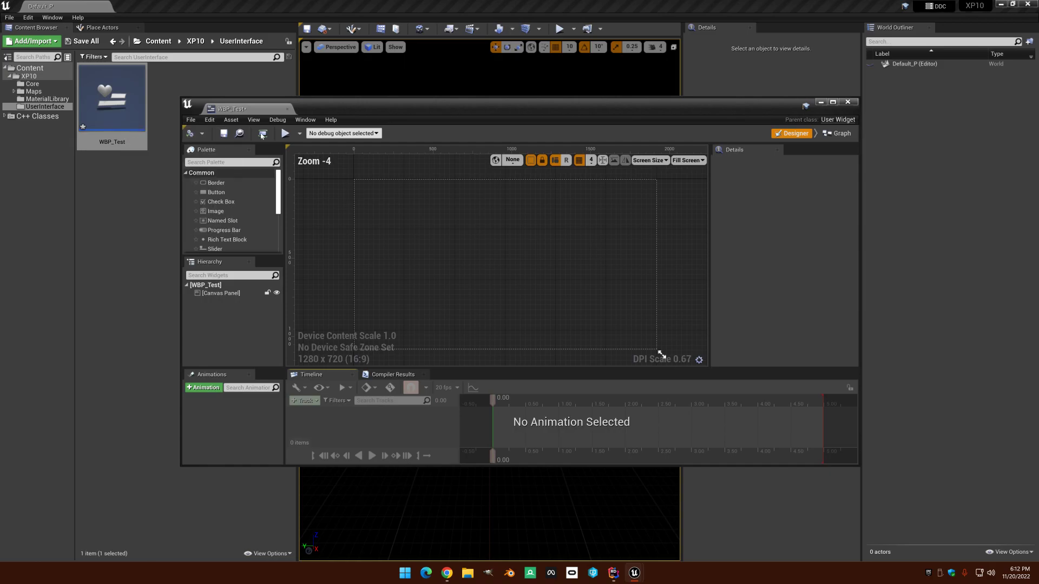
- Add a Rich Text Block to the centred WBP_Test canvas and select it
double_click(303, 108)
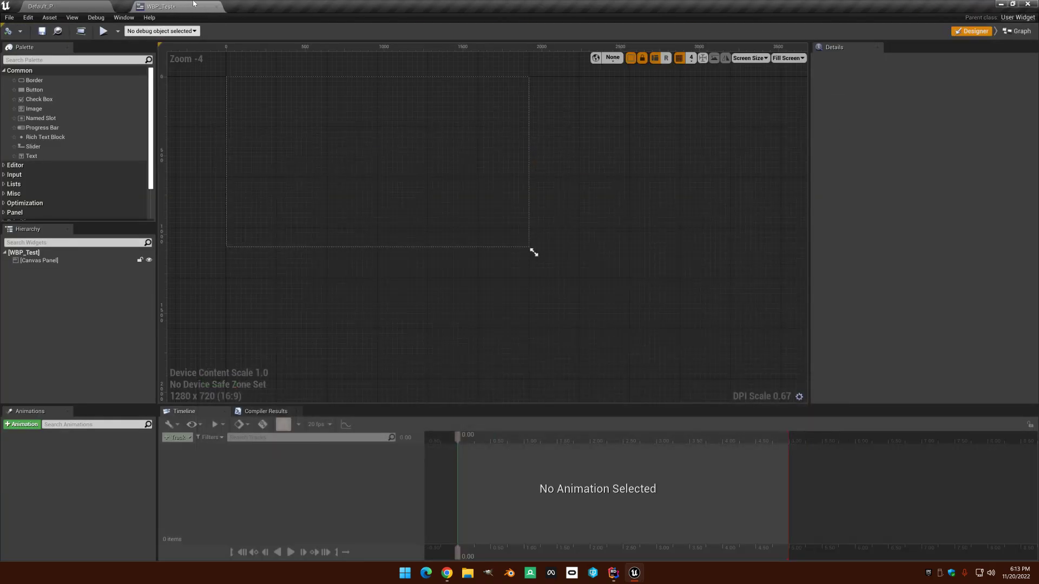
right_click_drag(220, 192, 318, 242)
scroll(318, 243, "up", 2)
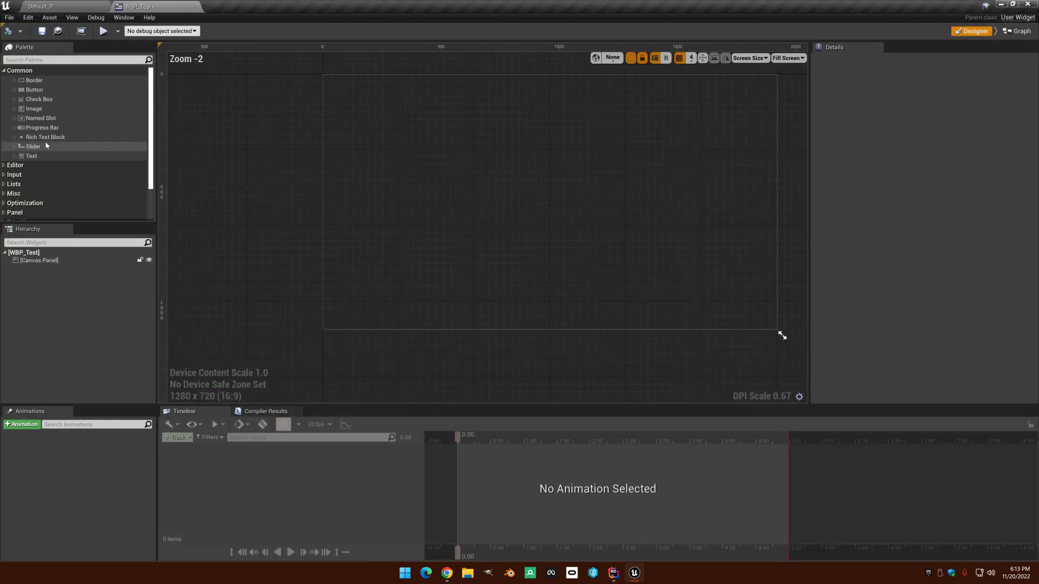
left_click_drag(48, 138, 52, 271)
left_click(52, 271)
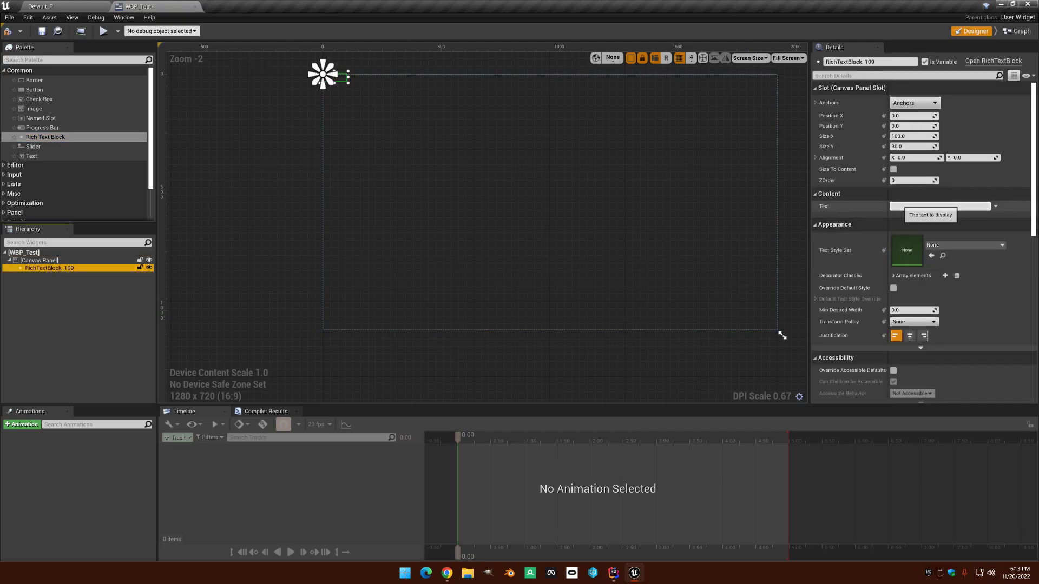
- Set the Rich Text Block's text to HELLO!
left_click(912, 205)
type("HELLO!")
key("Return")
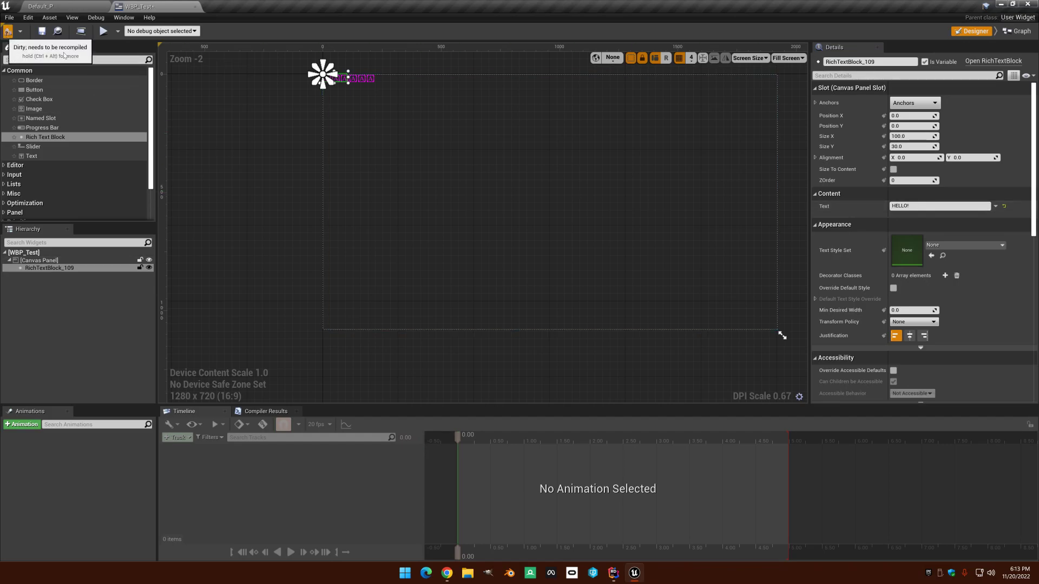
scroll(386, 144, "up", 5)
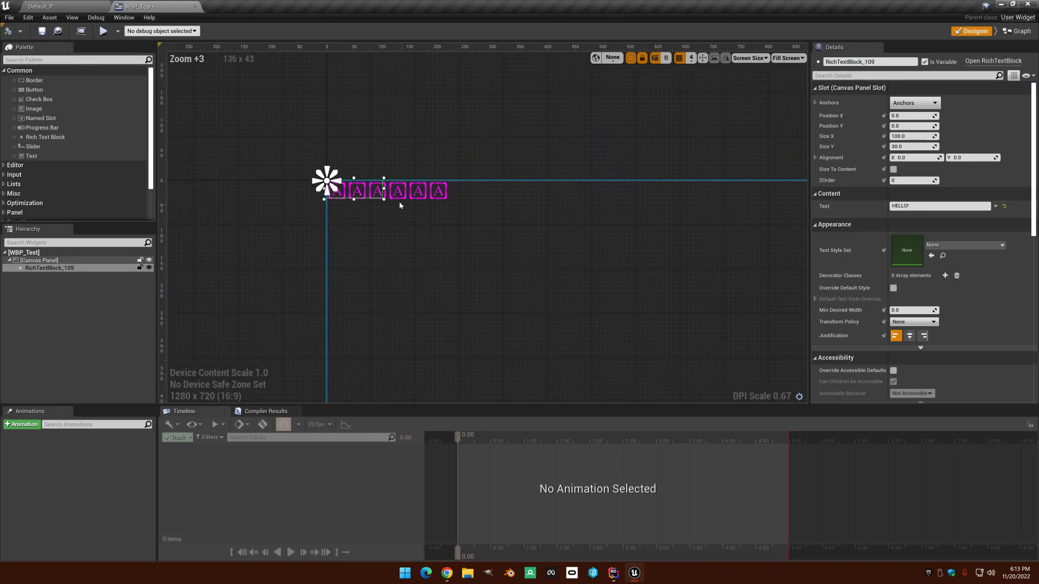
scroll(397, 199, "up", 5)
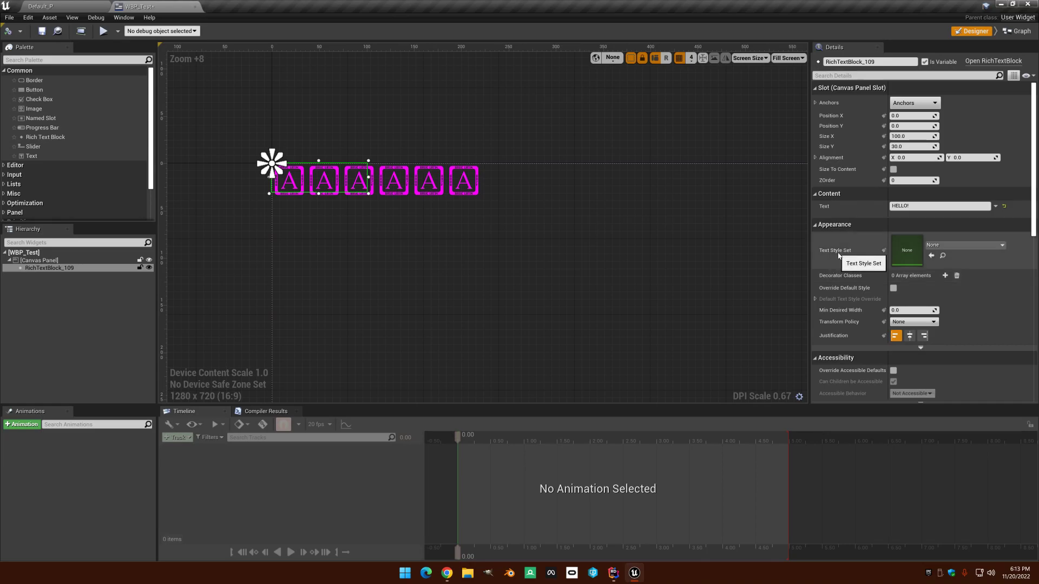
- Create a RichTextStyleRow data table named TextStyle and save all assets
left_click(59, 6)
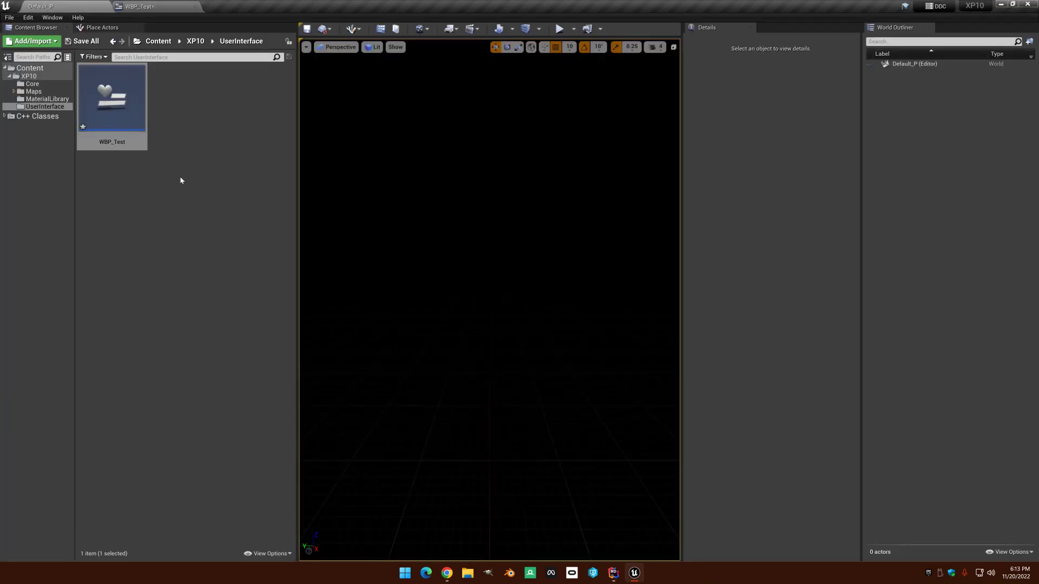
right_click(187, 130)
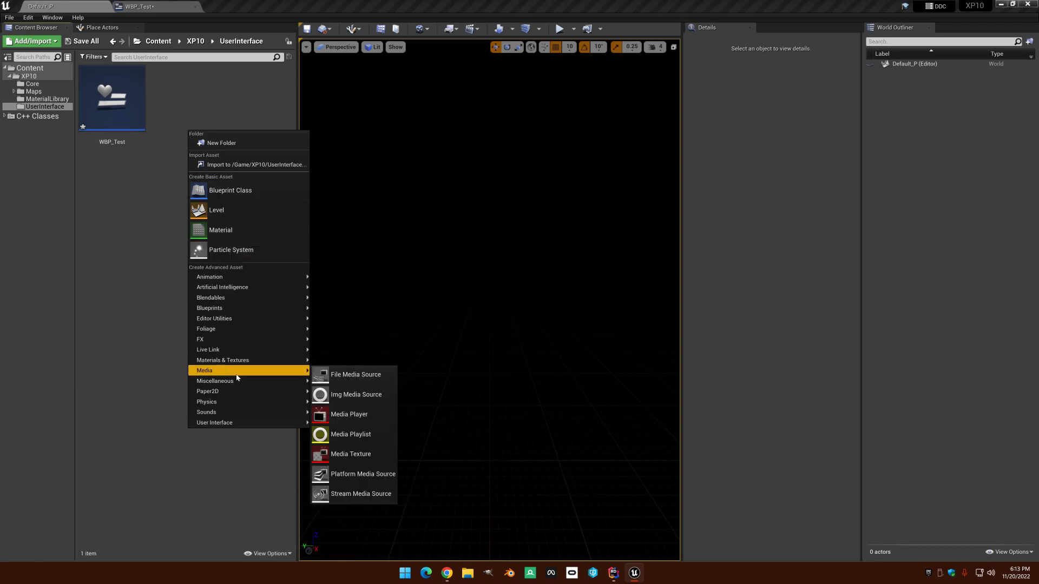
mouse_move(234, 384)
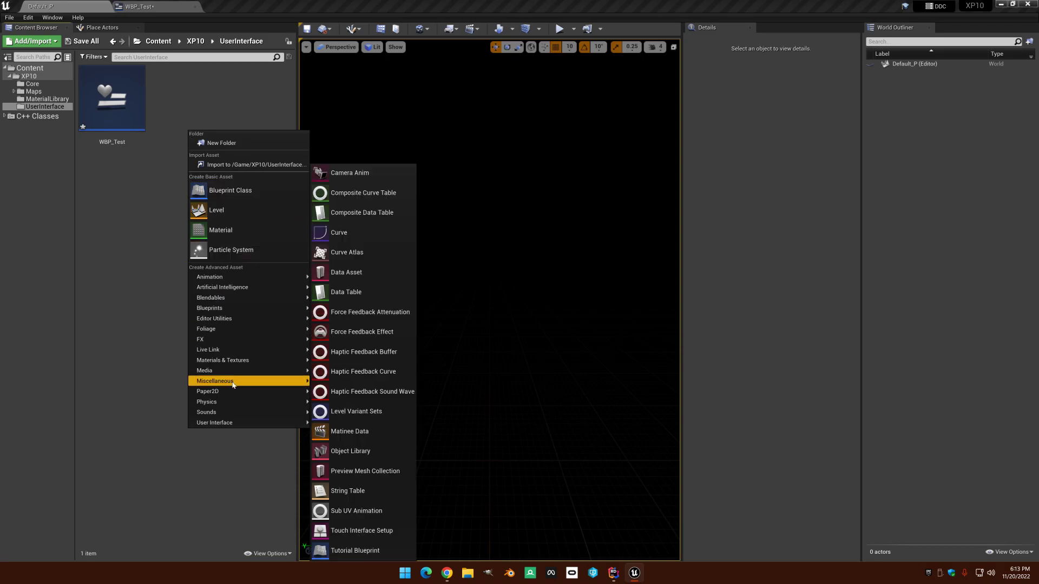
left_click(357, 297)
left_click(493, 273)
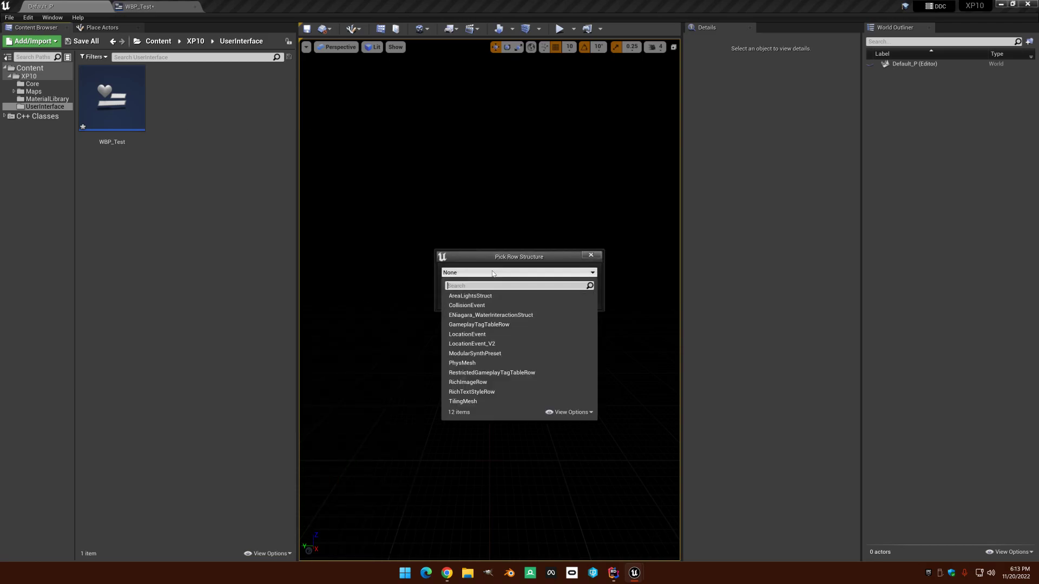
left_click(474, 392)
left_click(568, 283)
type("TextStyle")
key("Return")
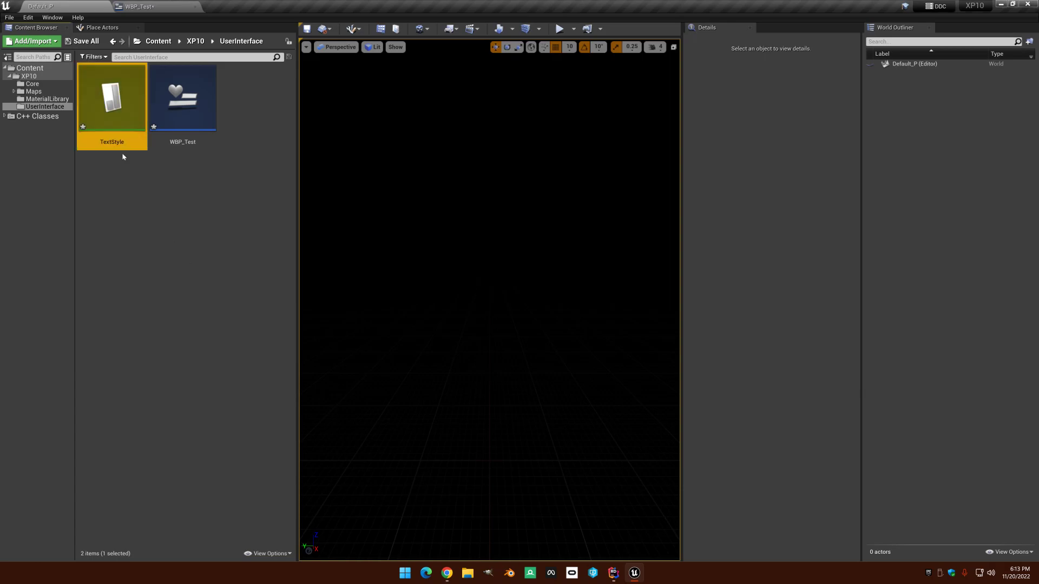
left_click(10, 18)
left_click(33, 85)
- Assign TextStyle as the WBP_Test Rich Text Block's Text Style Set
left_click(153, 186)
double_click(172, 120)
left_click(948, 244)
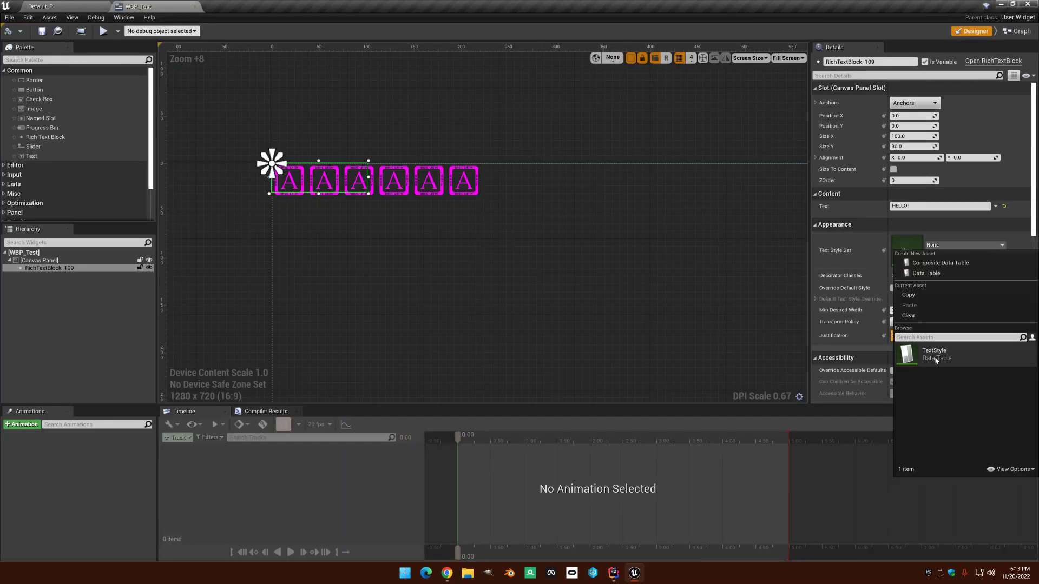
left_click(920, 351)
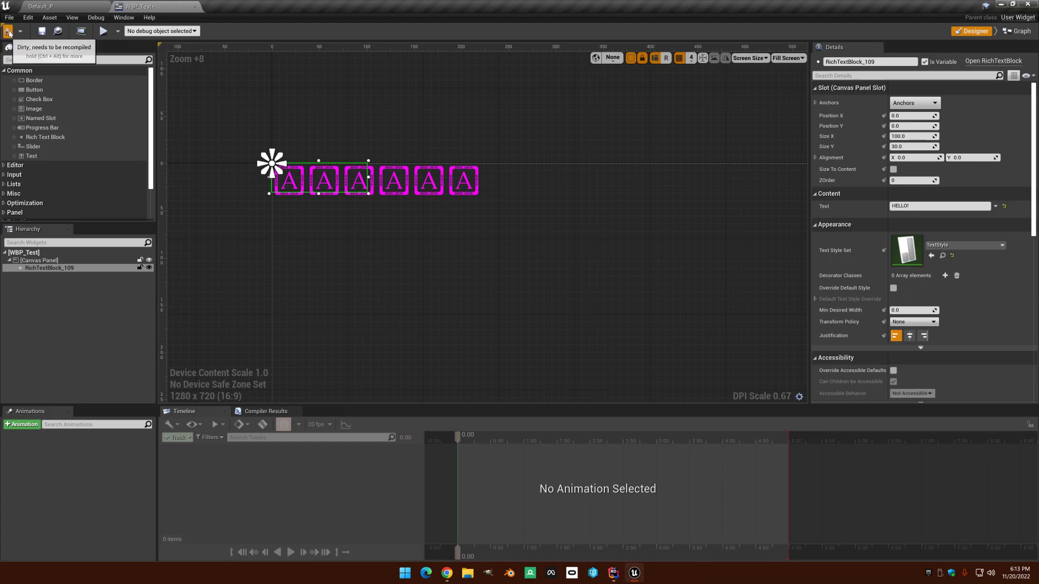
- Add a new row to the TextStyle table and name it Default
left_click(81, 4)
double_click(108, 96)
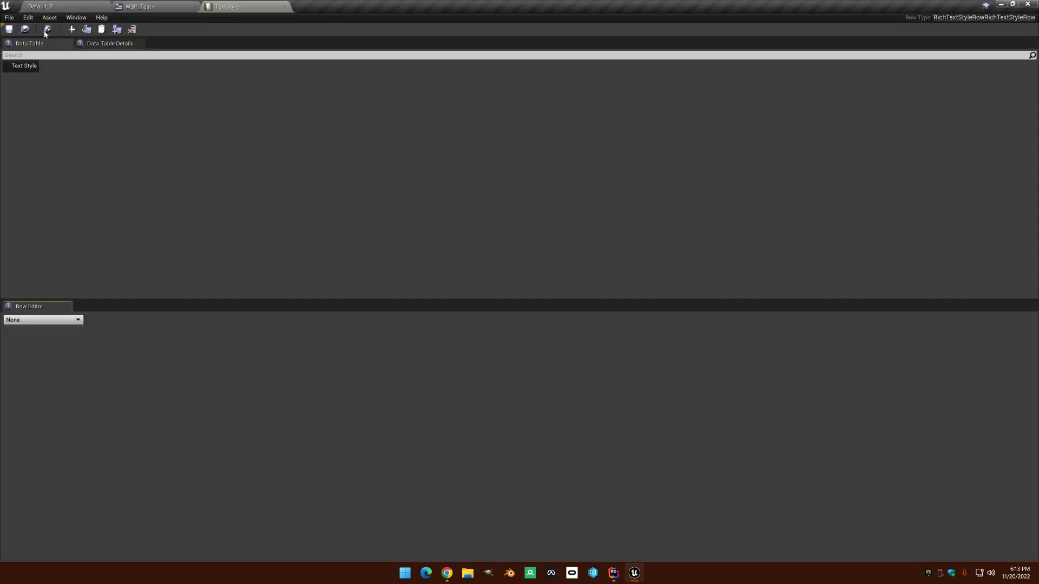
left_click(72, 30)
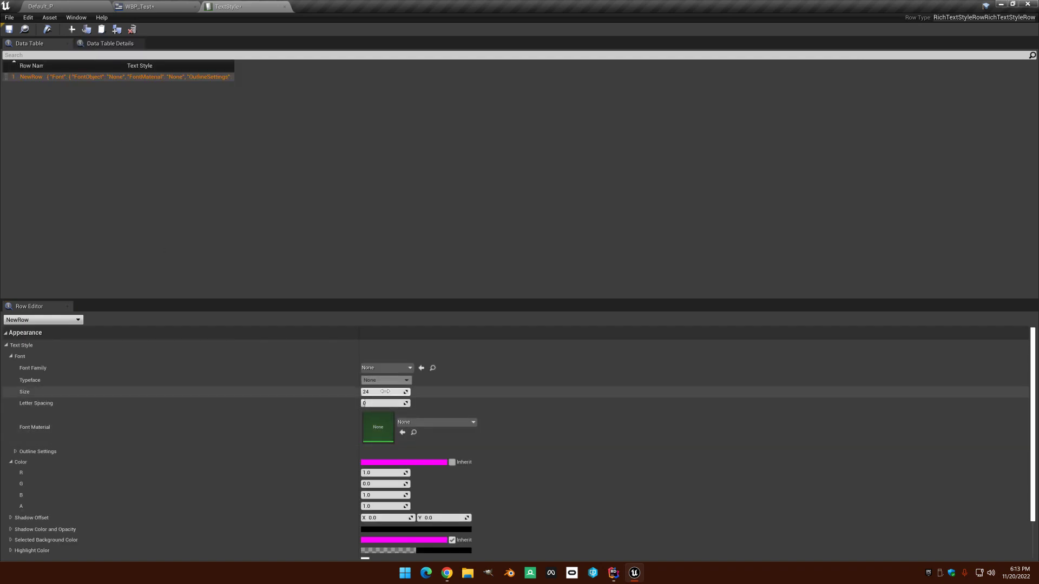
scroll(381, 395, "down", 2)
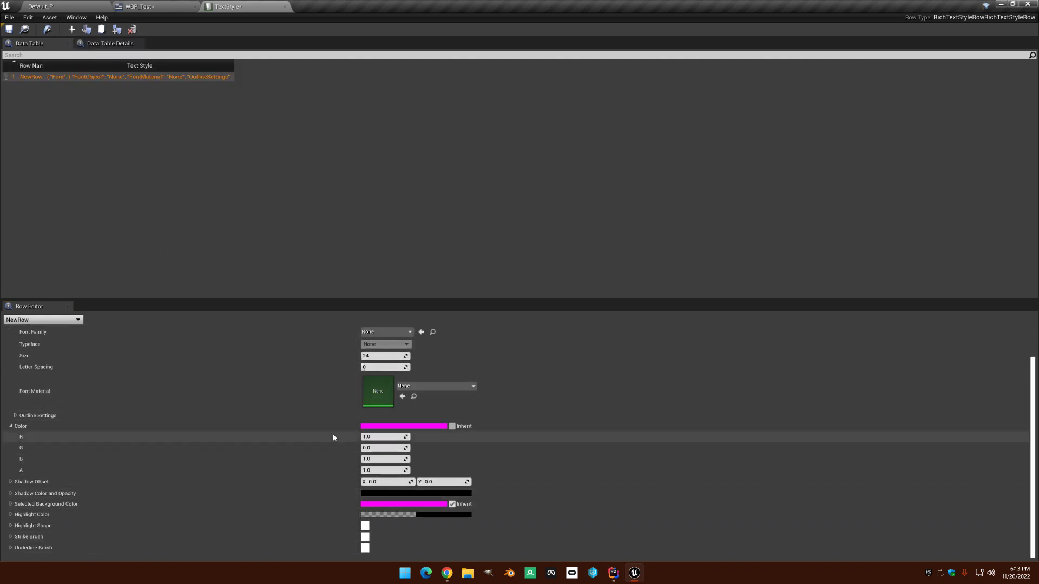
scroll(358, 436, "up", 2)
scroll(357, 436, "down", 2)
scroll(358, 436, "up", 2)
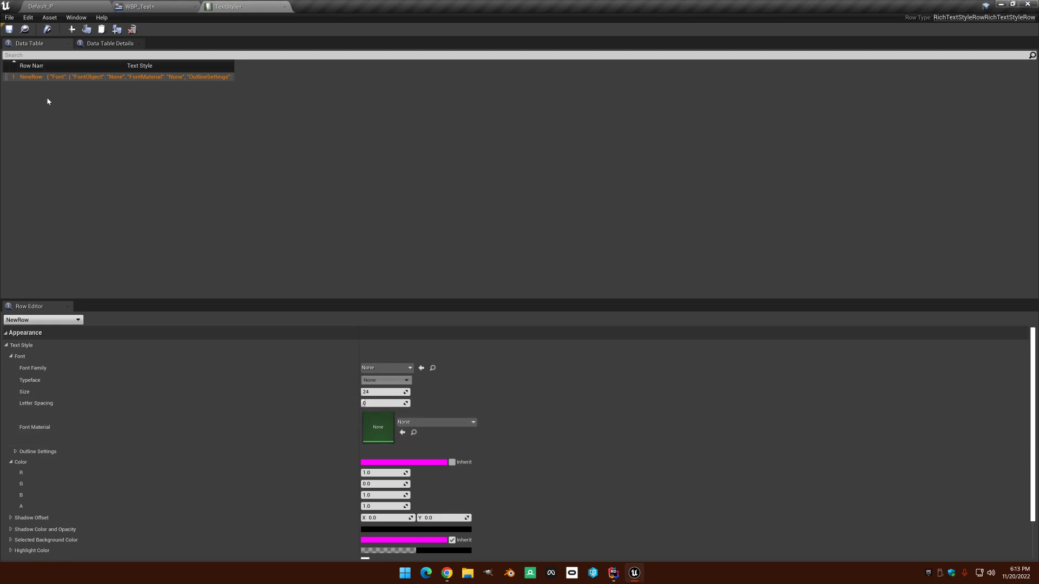
double_click(32, 78)
type("default")
key("Return")
- Give the Default row Roboto font, size 30 and blue colour, then save TextStyle
left_click(387, 368)
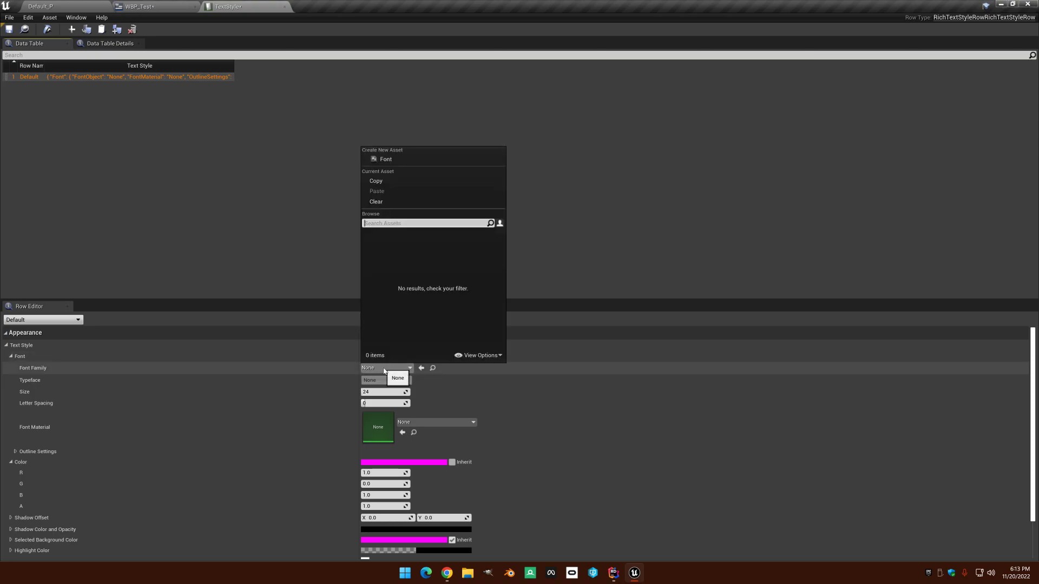
left_click(474, 356)
left_click(488, 239)
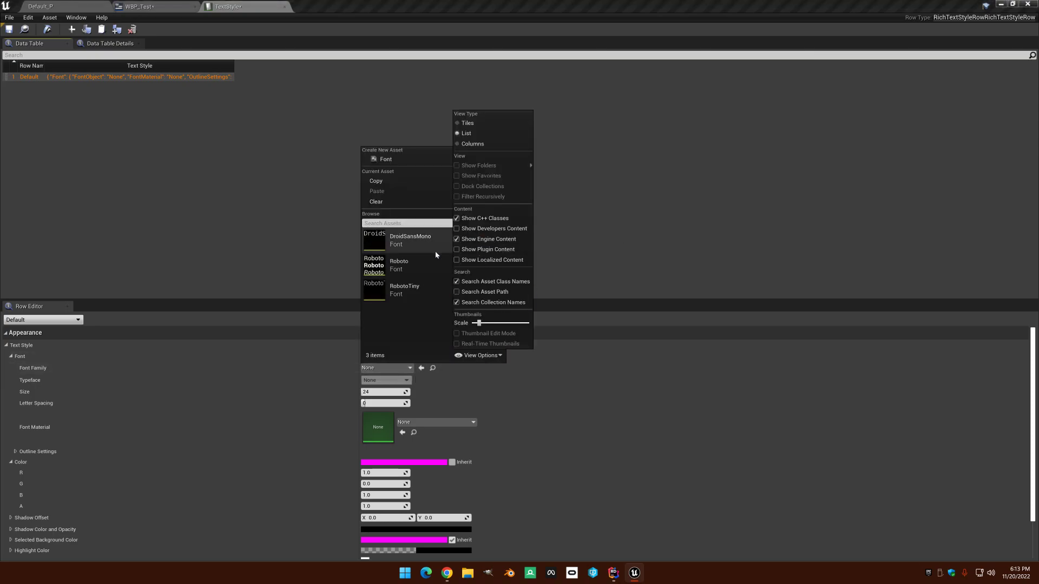
left_click(432, 256)
left_click(384, 391)
type("30")
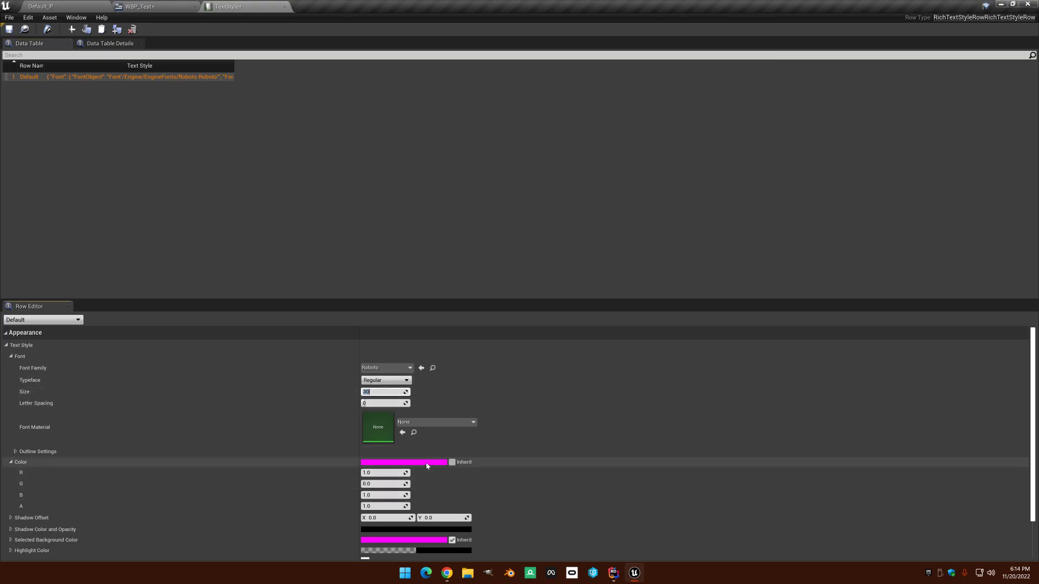
left_click(426, 463)
left_click_drag(457, 353, 445, 338)
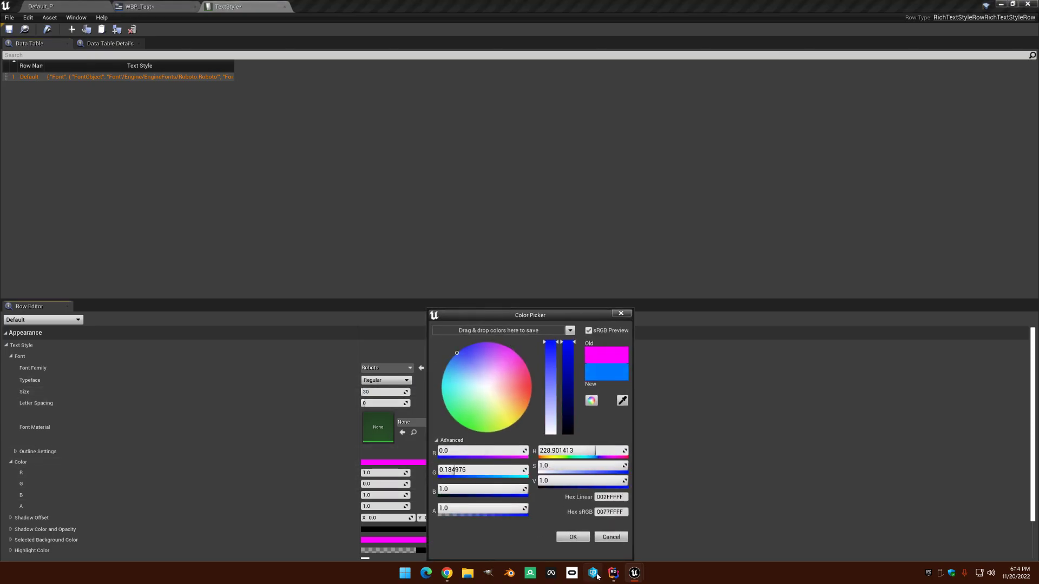
left_click(573, 537)
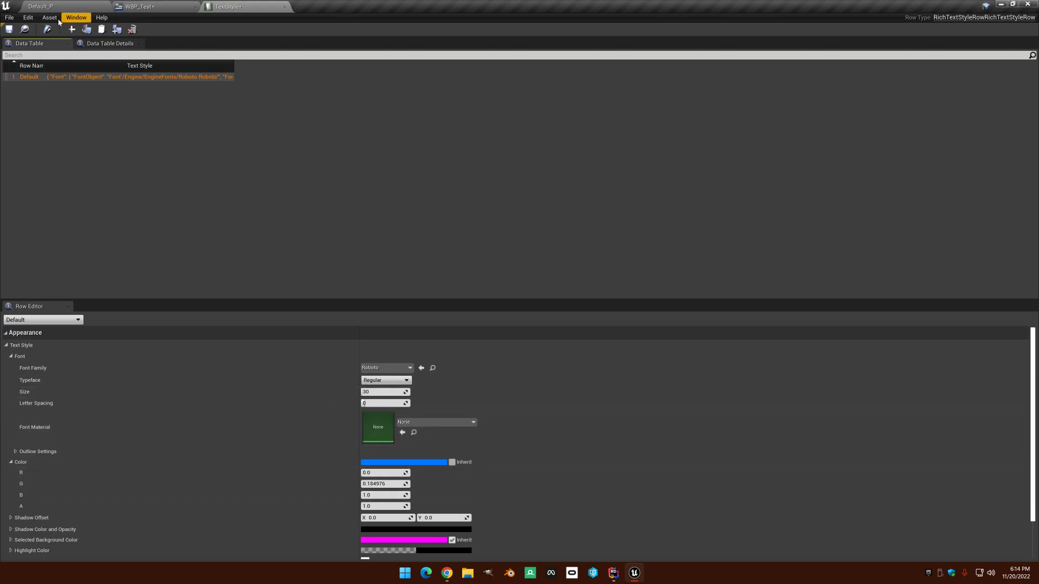
left_click(8, 30)
- Recompile WBP_Test and make the rich text block size to its content
left_click(156, 5)
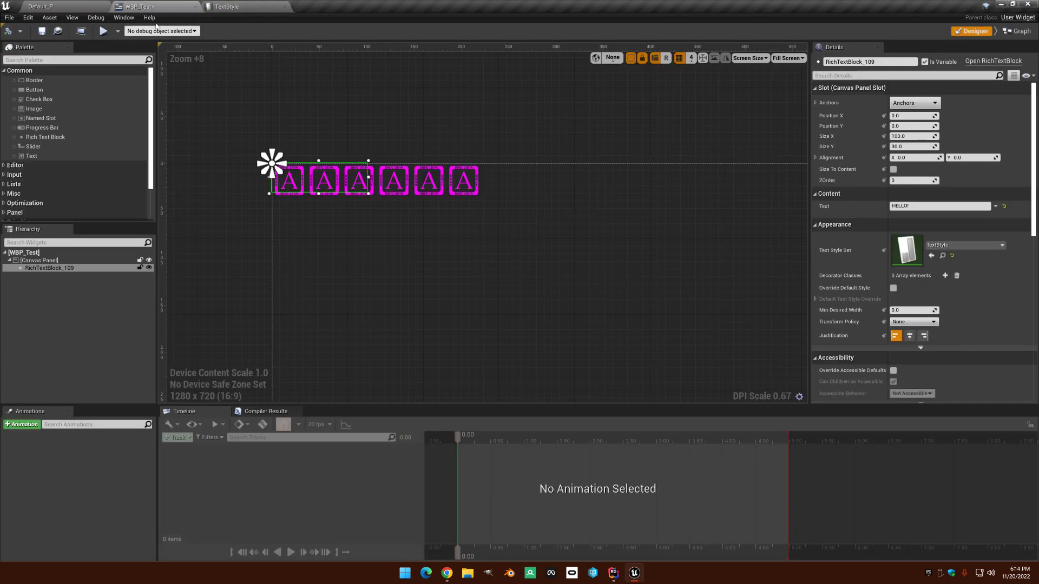
left_click(8, 32)
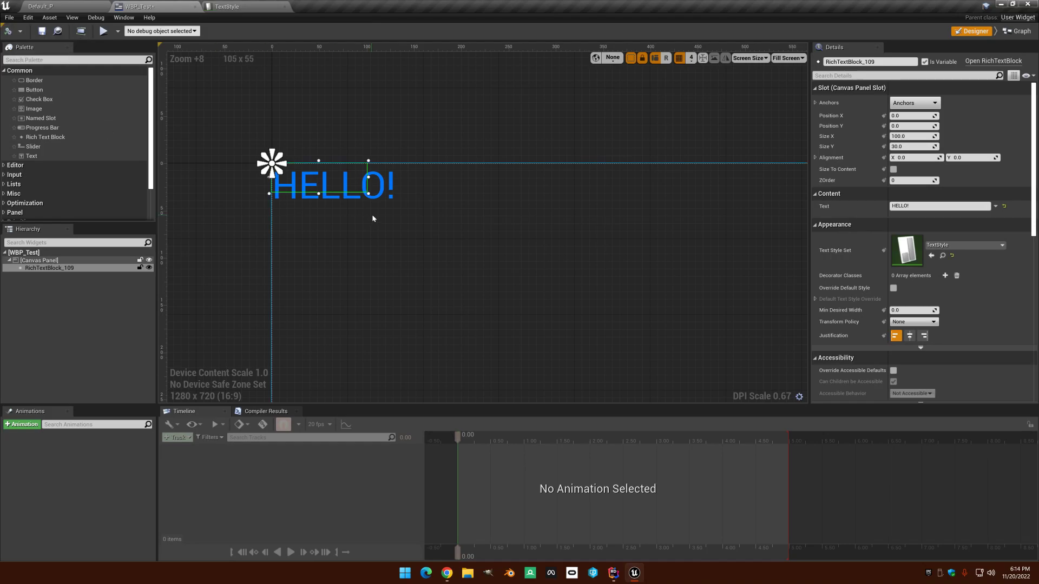
left_click(893, 169)
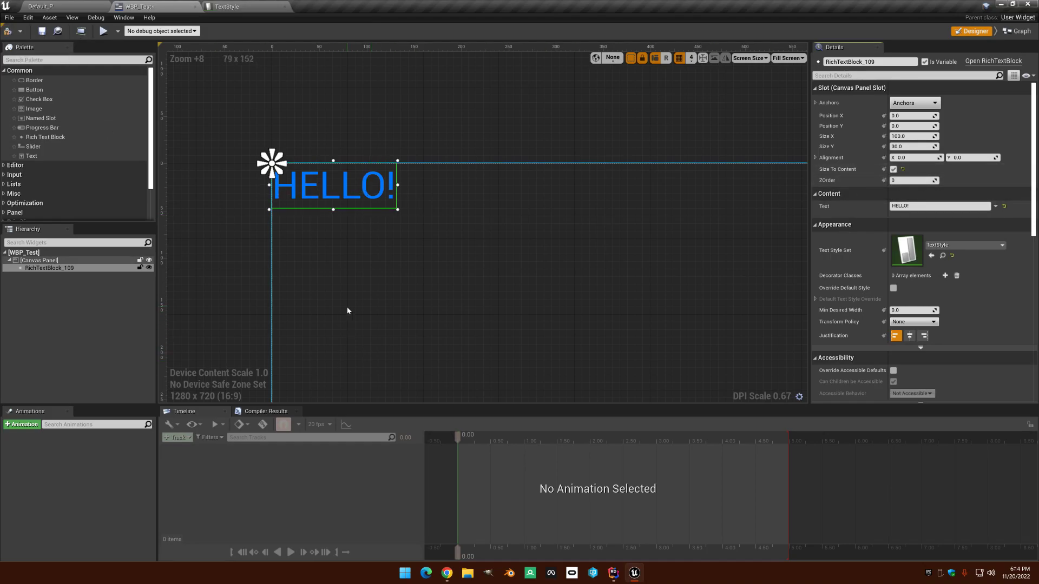
- Expand and collapse the Default row's Outline Settings in TextStyle
left_click(249, 7)
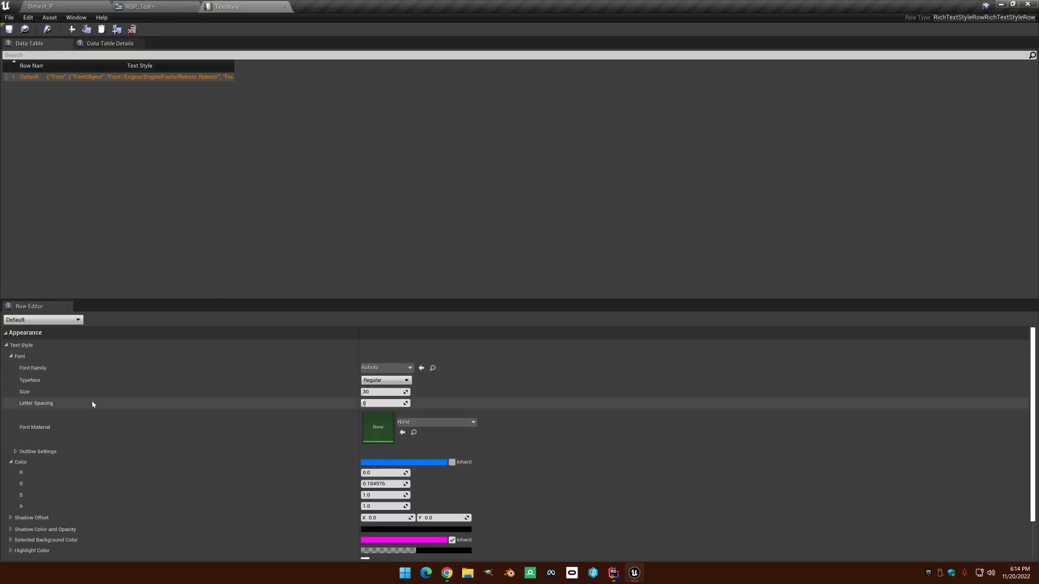
scroll(379, 427, "down", 2)
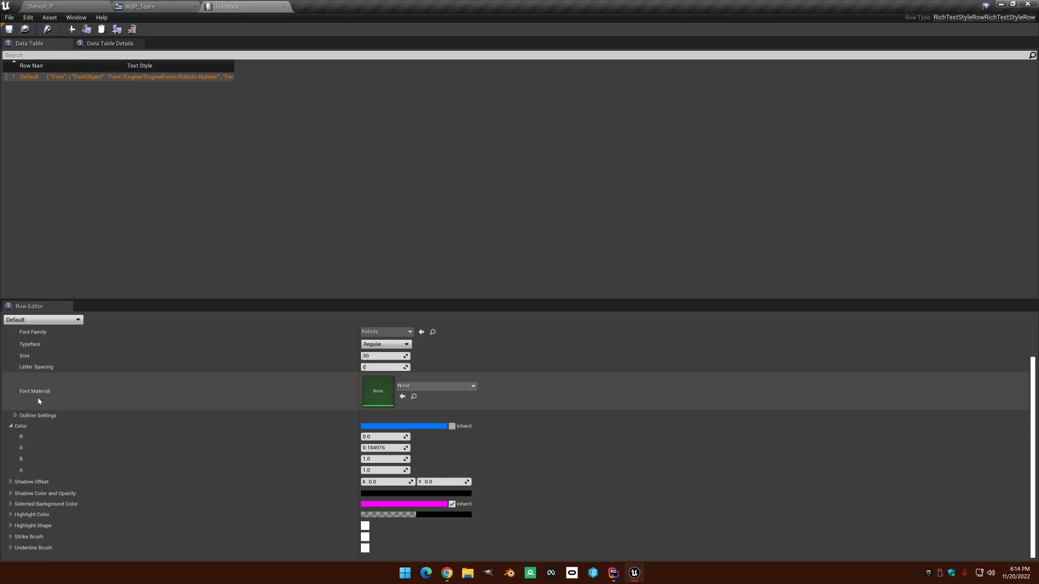
left_click(16, 416)
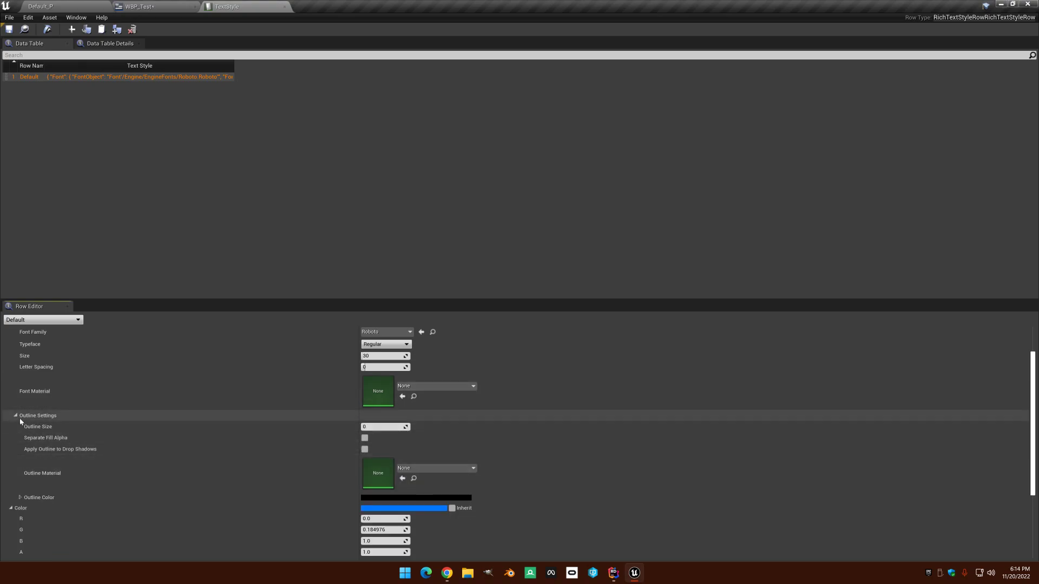
left_click(19, 416)
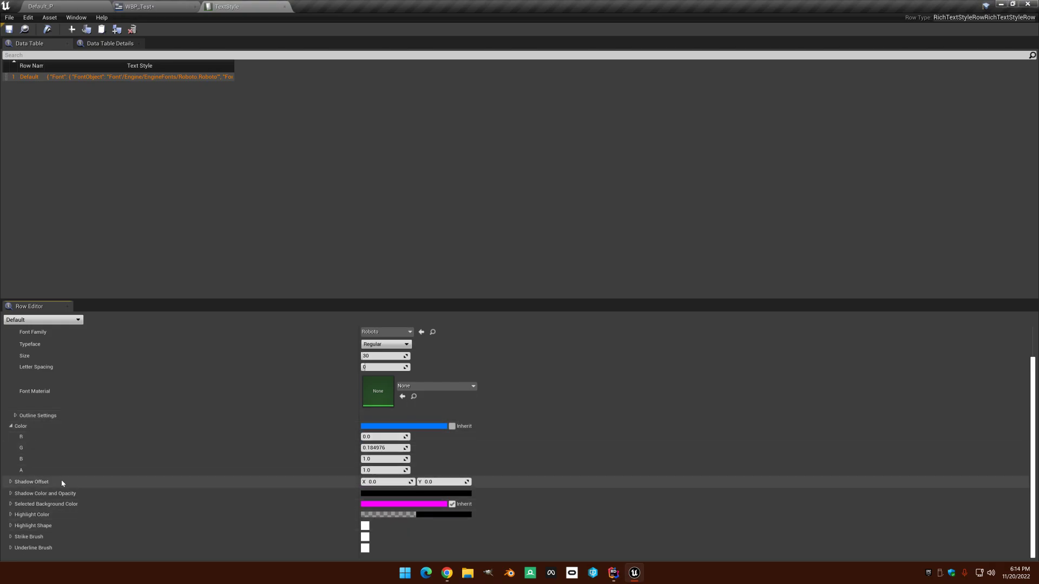
scroll(302, 411, "up", 2)
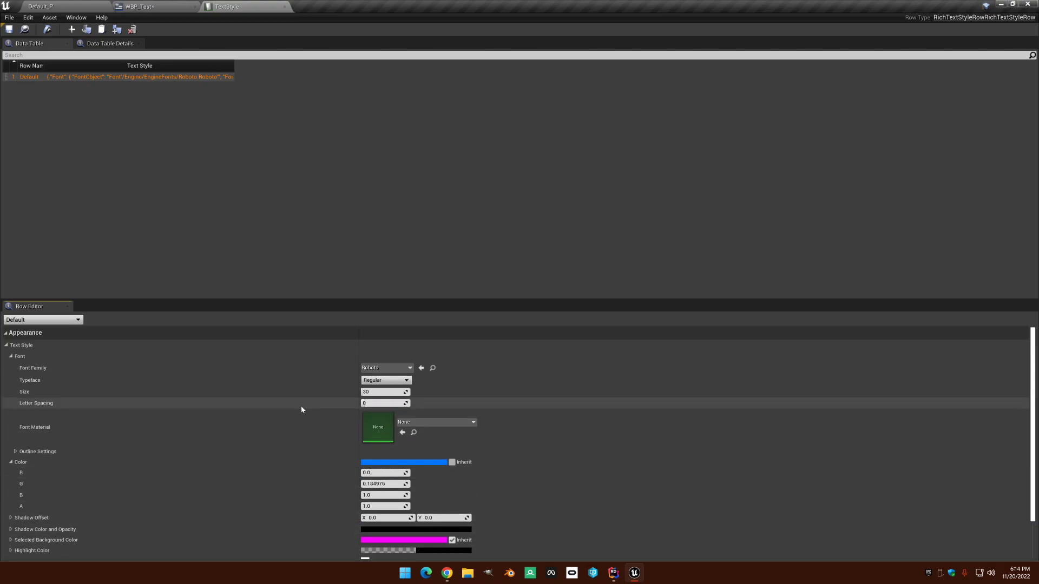
left_click(149, 6)
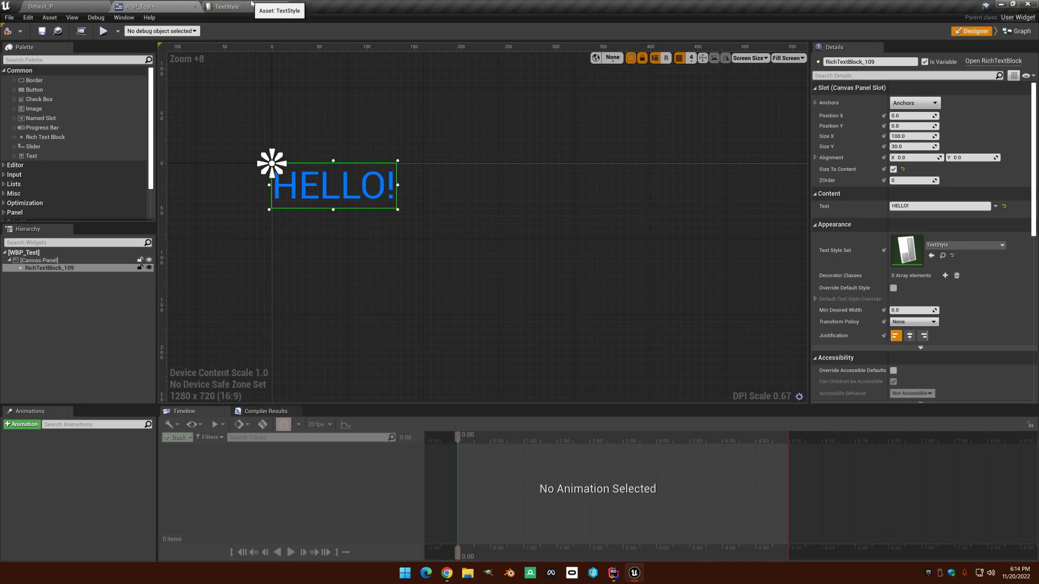
- Rename the Default row to any, save TextStyle, and recompile WBP_Test
left_click(232, 7)
left_click(34, 80)
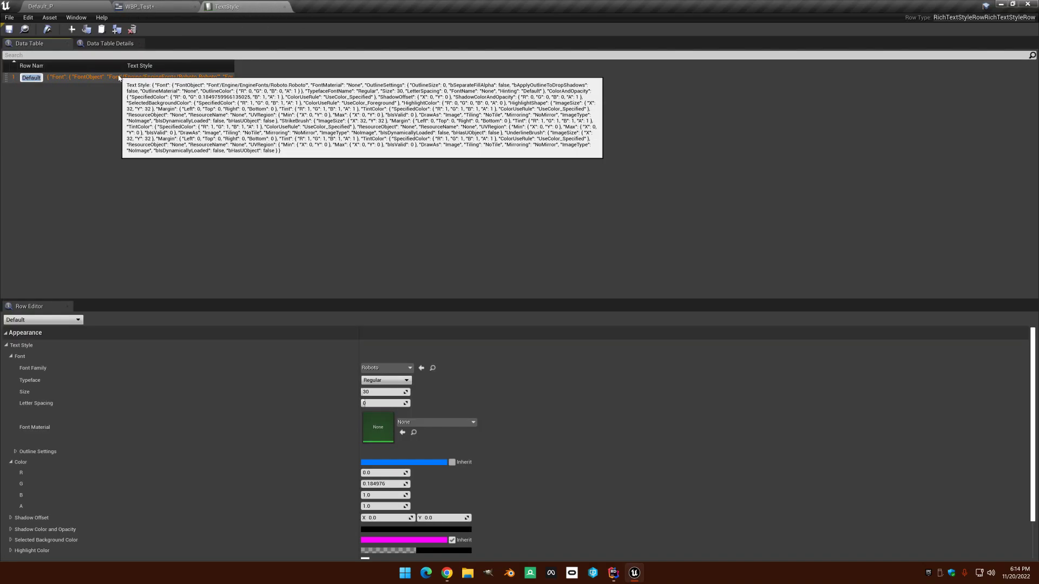
type("any")
key("Return")
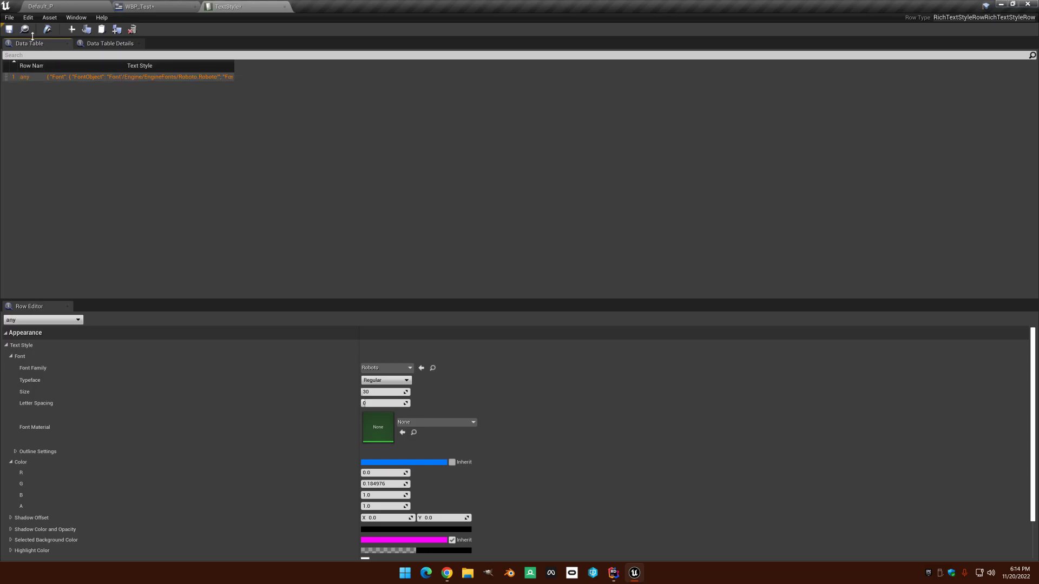
left_click(9, 30)
left_click(140, 7)
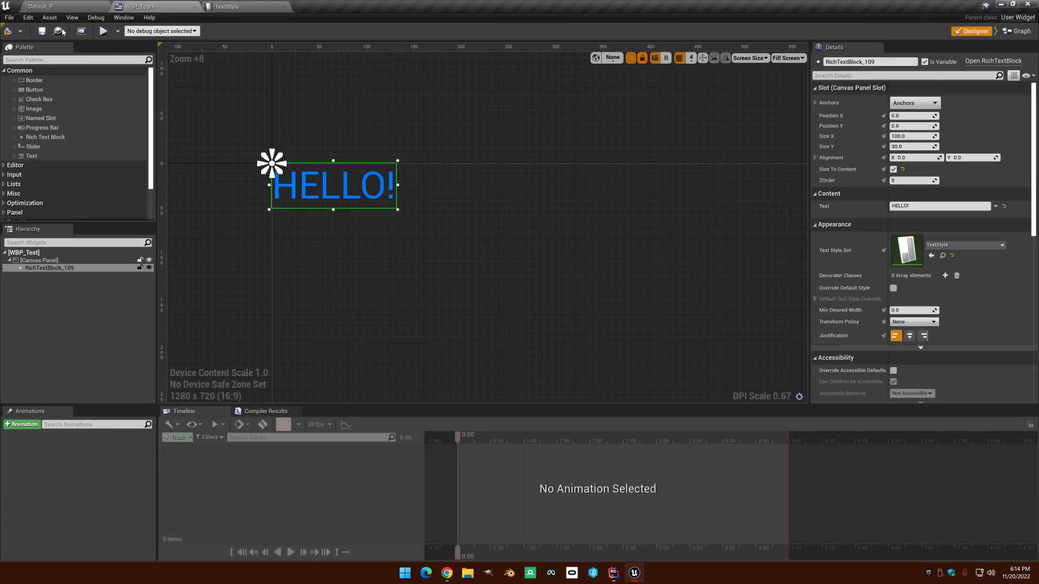
left_click(9, 32)
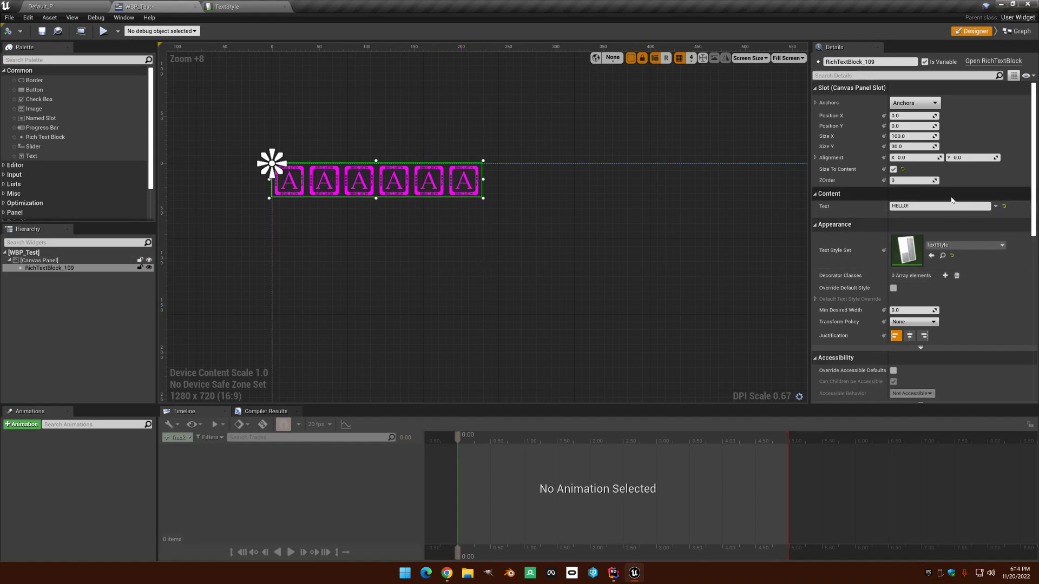
- Rename the row back to Default, save, and recompile WBP_Test
left_click(238, 6)
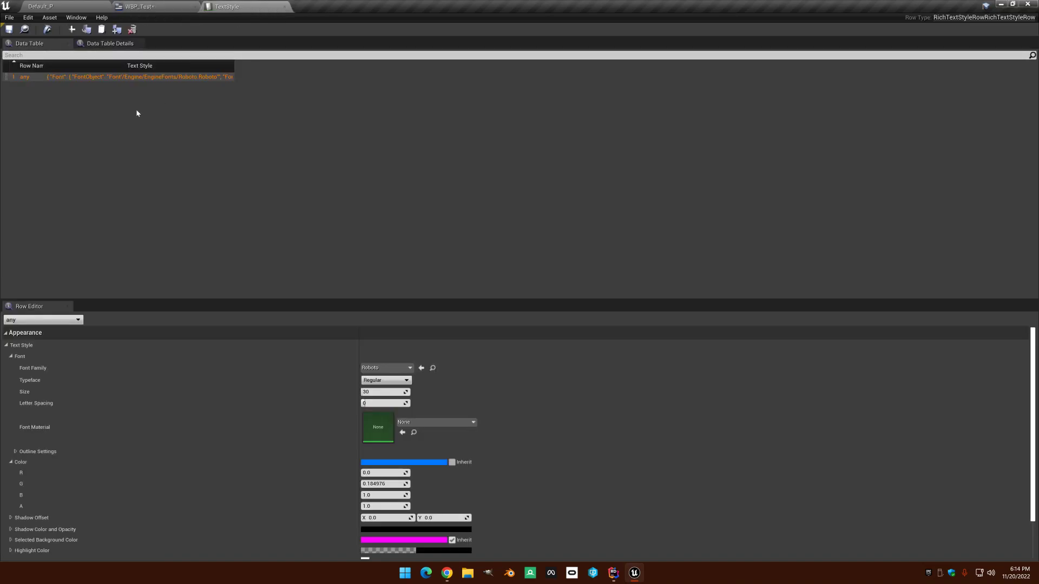
double_click(28, 78)
type("Default")
key("Return")
left_click(9, 29)
left_click(155, 7)
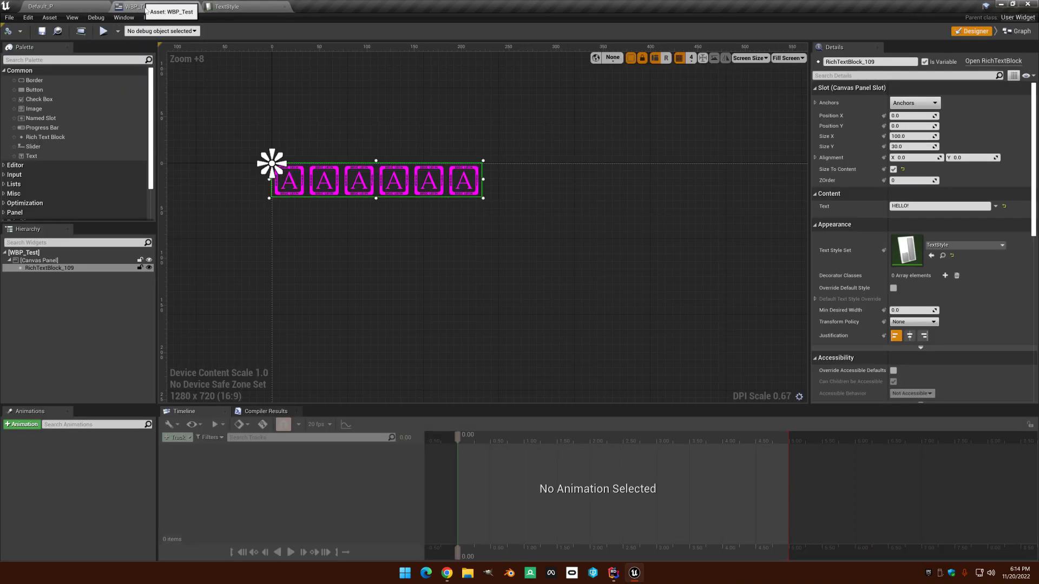
left_click(23, 33)
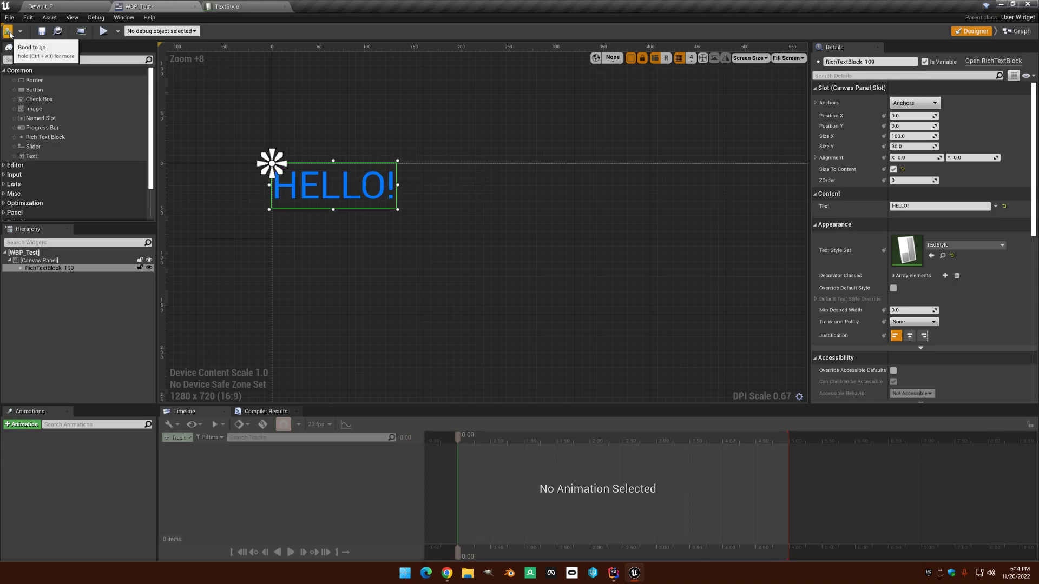
left_click(228, 6)
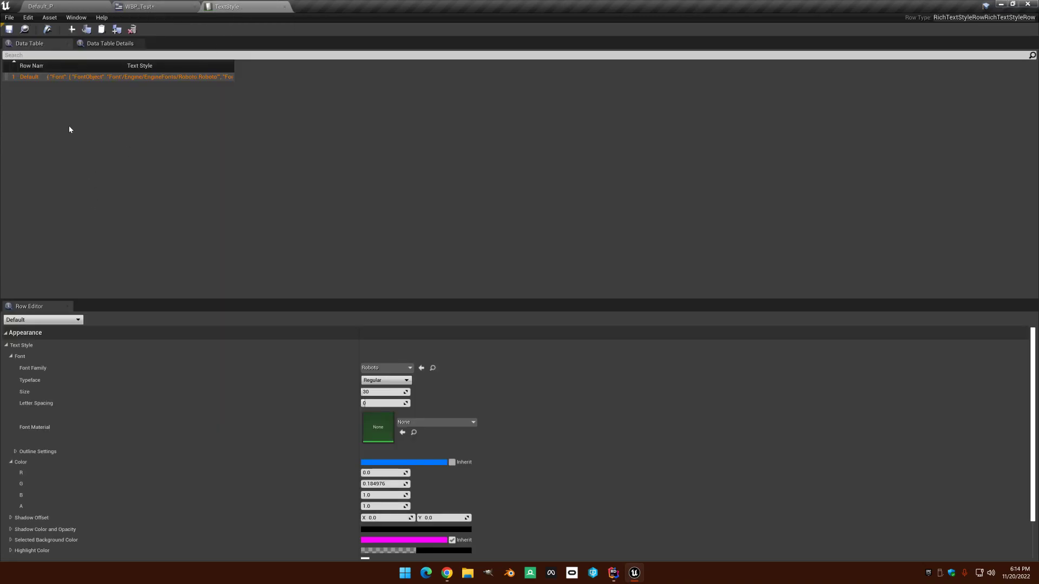
- Duplicate the Default style row as a new row named Bold
left_click(72, 29)
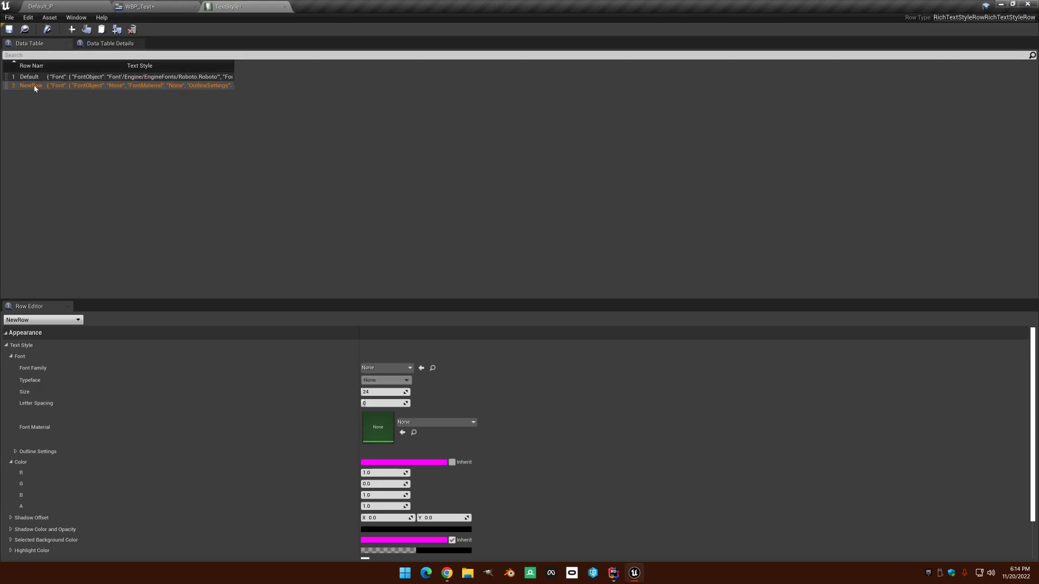
type("Bold")
key("Return")
left_click(188, 79)
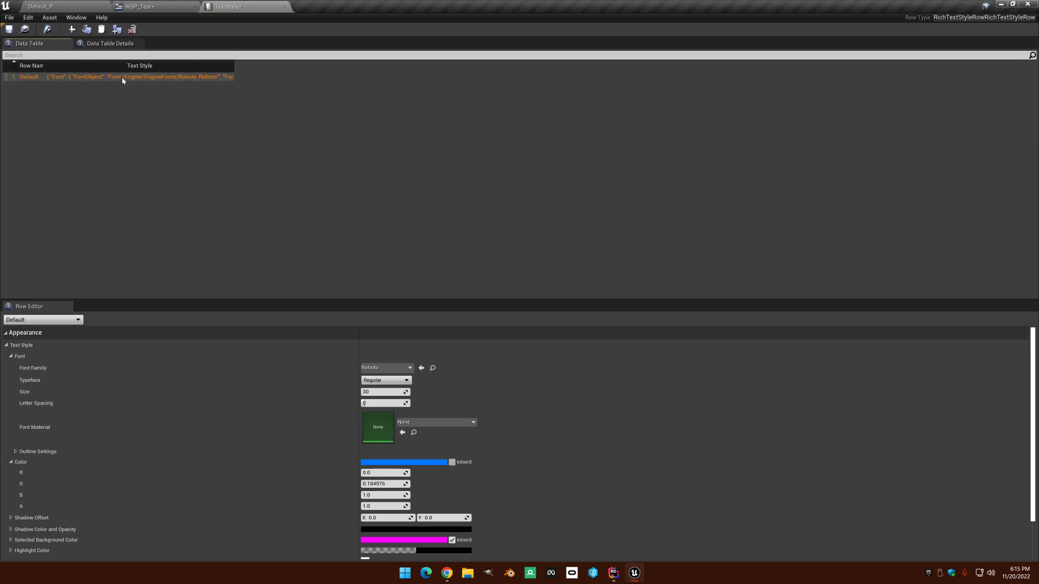
right_click(124, 79)
left_click(163, 136)
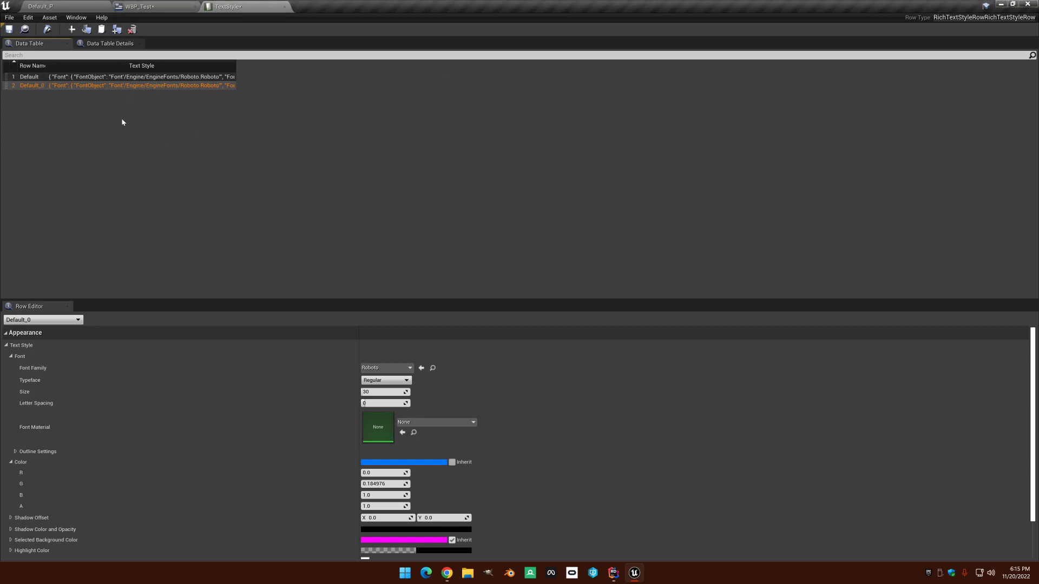
double_click(29, 86)
type("Bold")
key("Return")
- Give the Bold row a Bold typeface and red colour, then save TextStyle
left_click(386, 381)
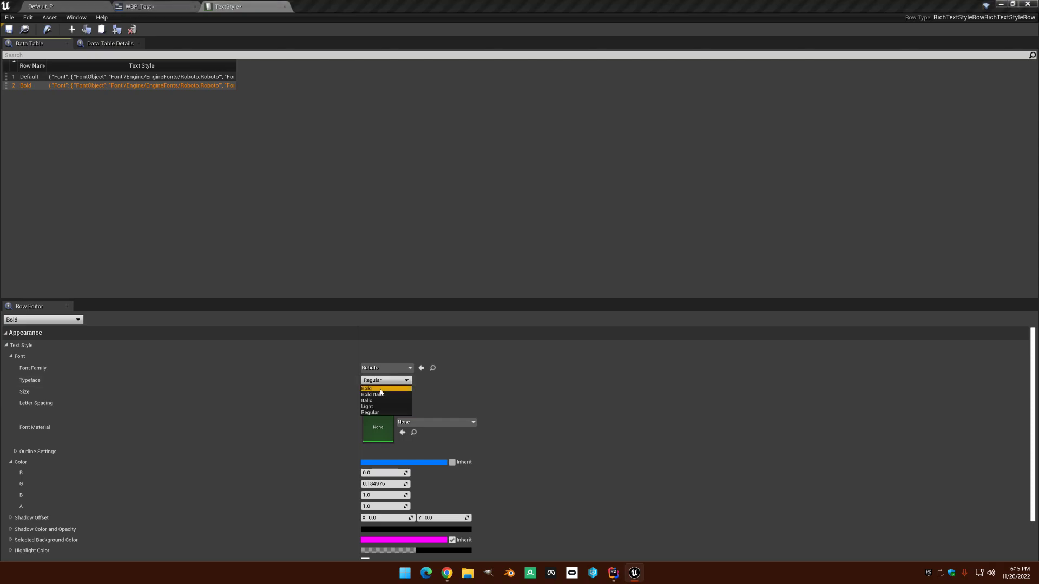
left_click(381, 390)
left_click(392, 463)
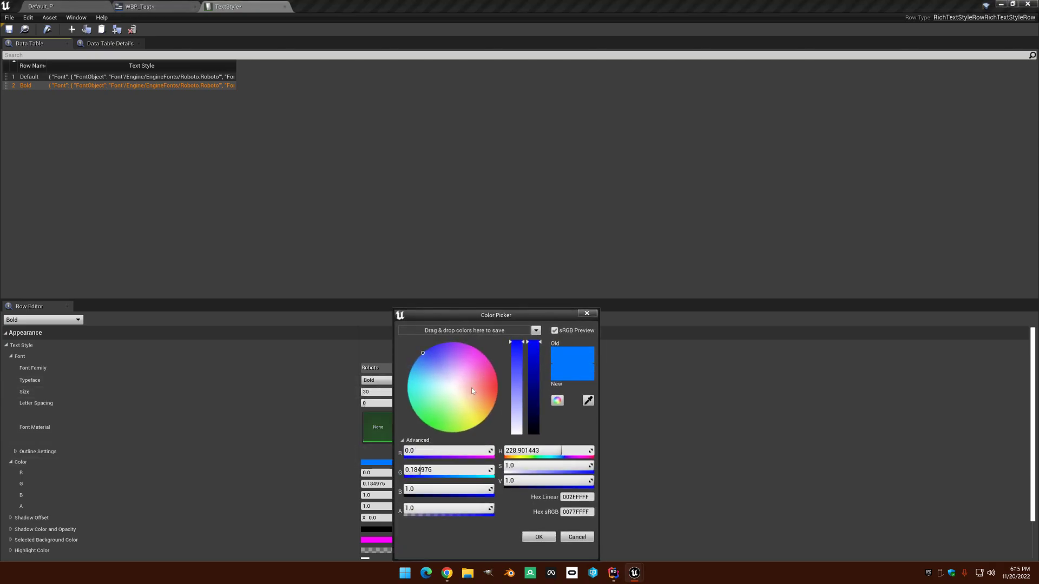
left_click_drag(472, 387, 505, 388)
left_click(540, 537)
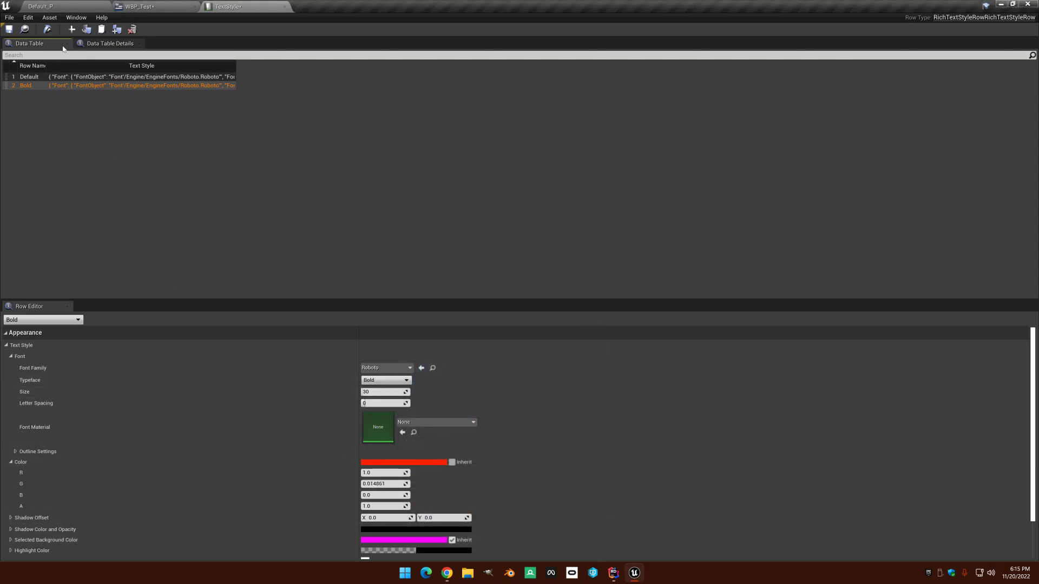
left_click(9, 30)
left_click(139, 7)
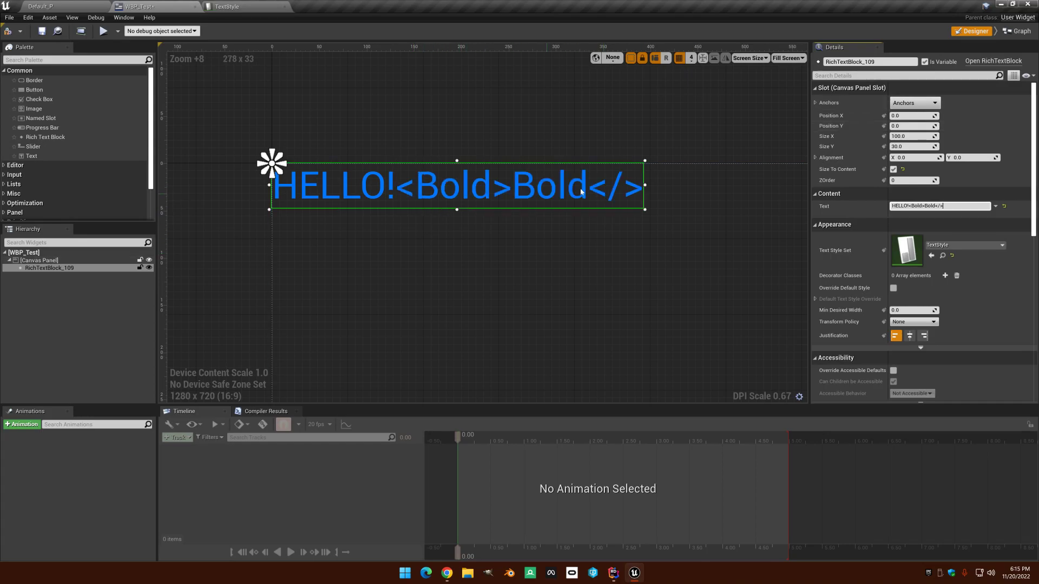
- Recompile and set the text to HELLO! <Bold>Bold</> with a space before Bold
left_click(8, 32)
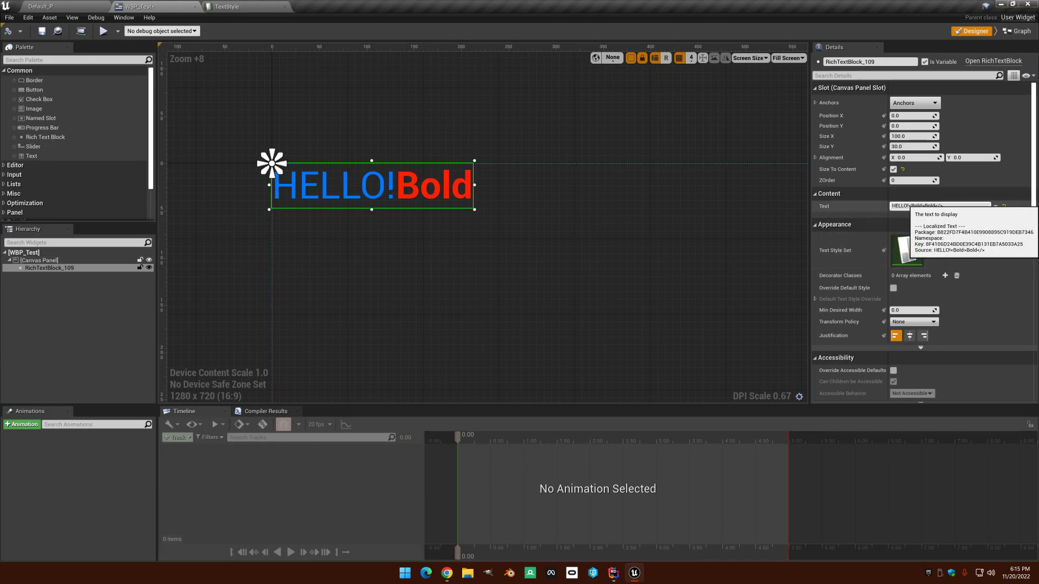
left_click(910, 207)
key("Return")
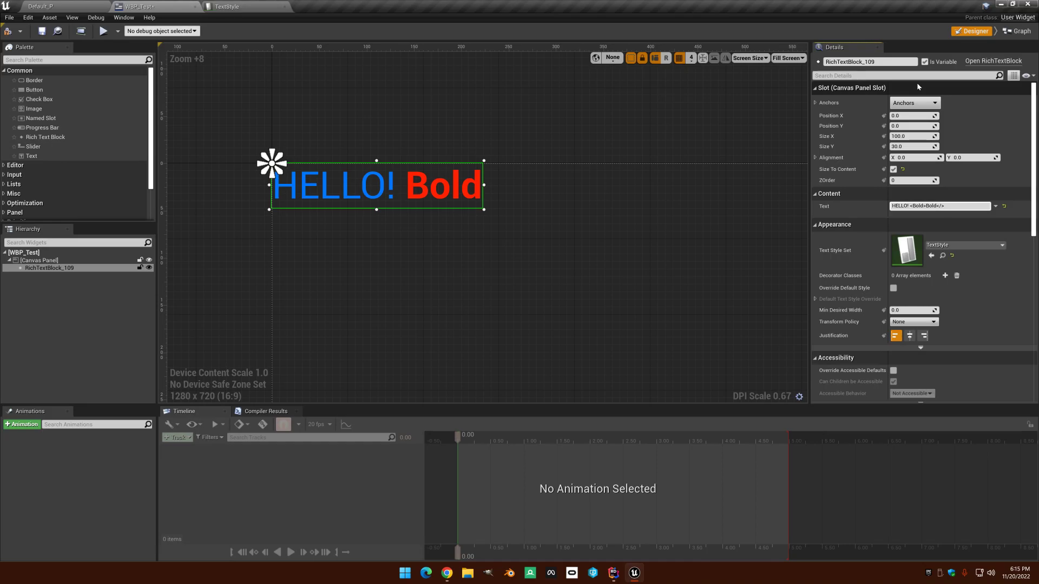
- Add a second line <Bold>Next Line</> to the text and recompile WBP_Test
key("Left")
key("Left")
key("Left")
key("Left")
key("shift+Return")
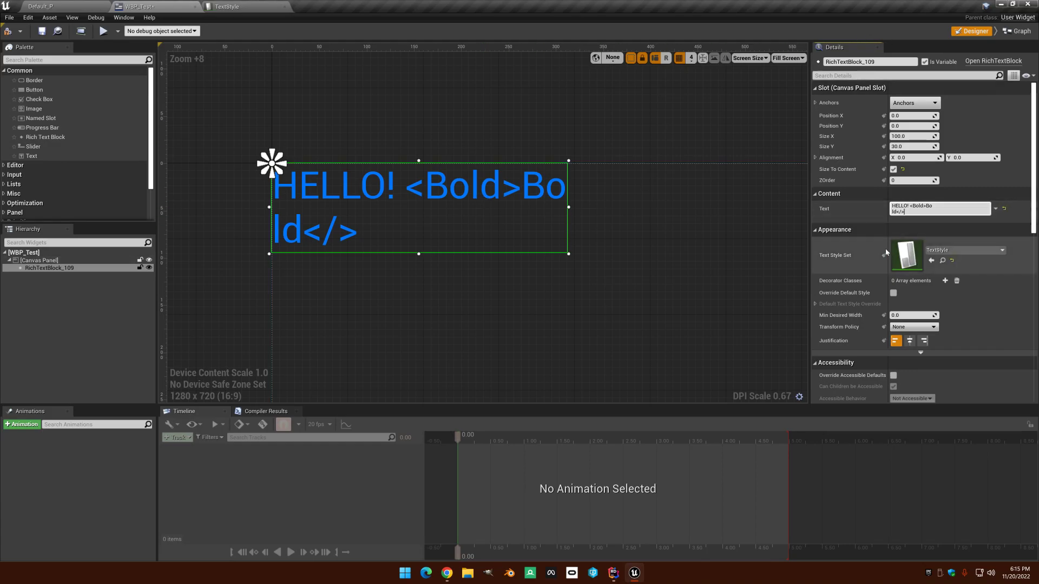
key("Return")
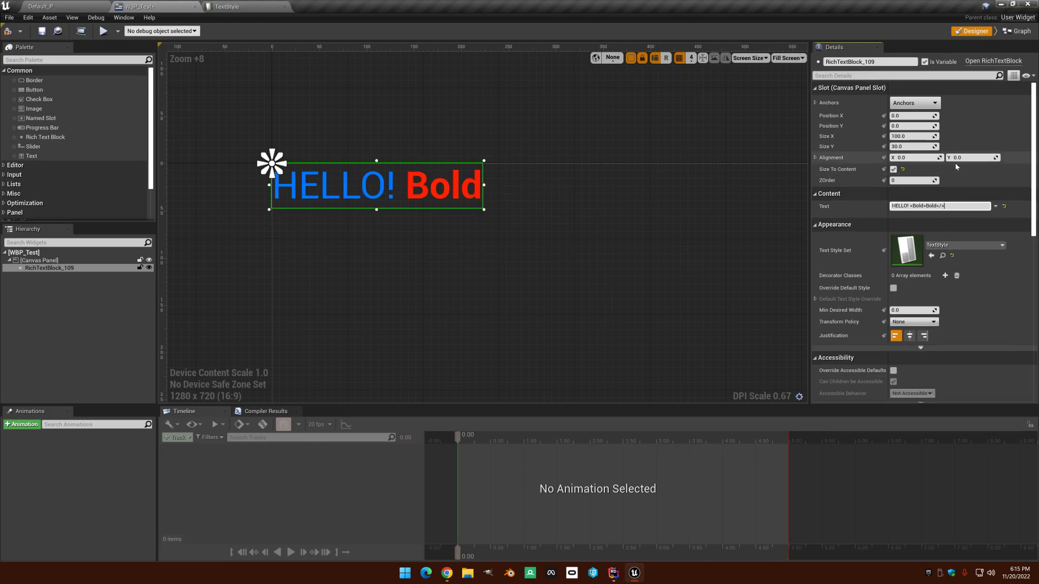
type("<Bold>Next Line</>")
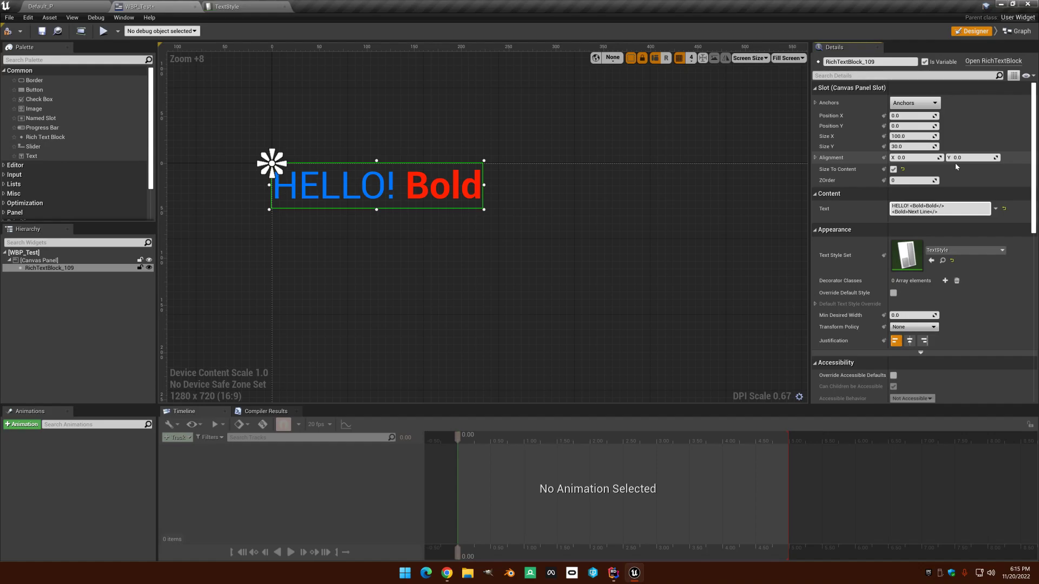
key("Return")
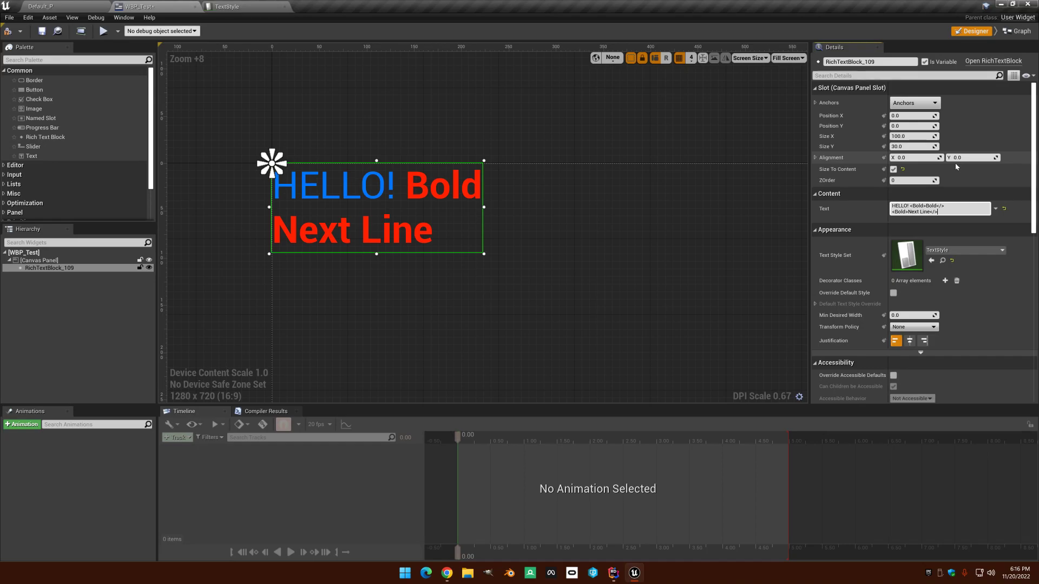
left_click(8, 32)
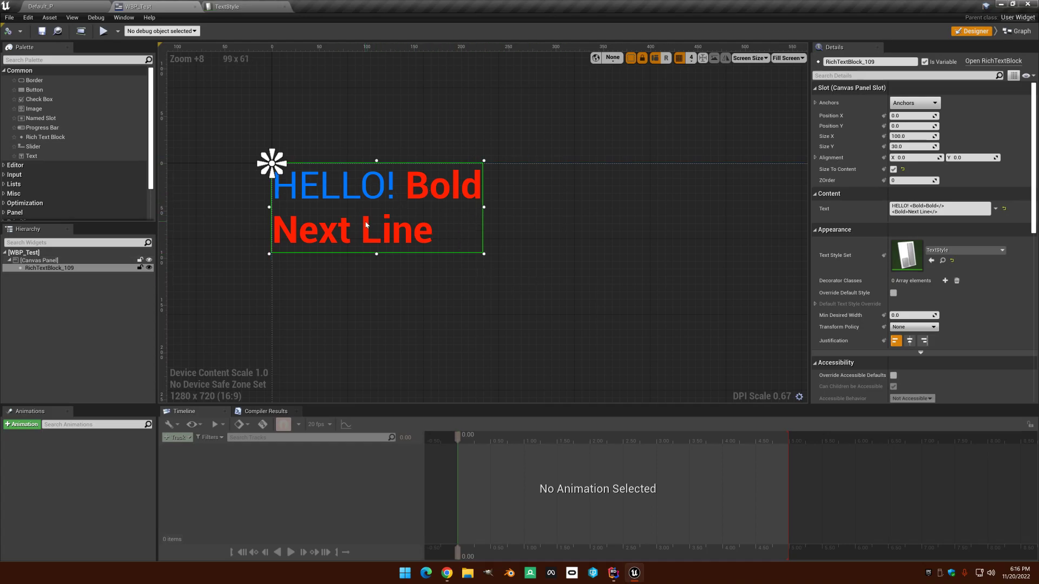
left_click(41, 156)
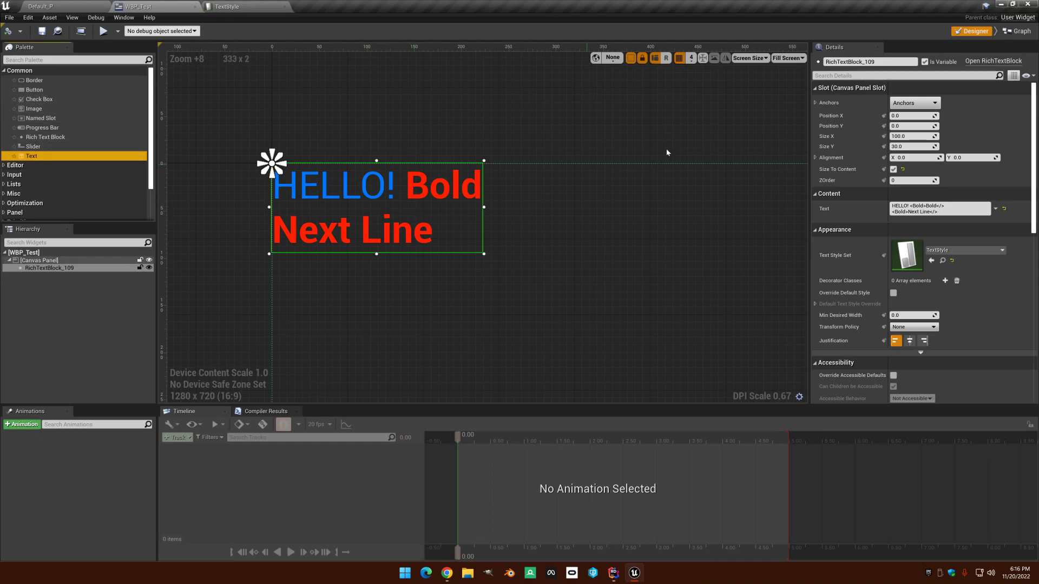
- Create a material named M_Font in MaterialLibrary and open it
left_click(259, 4)
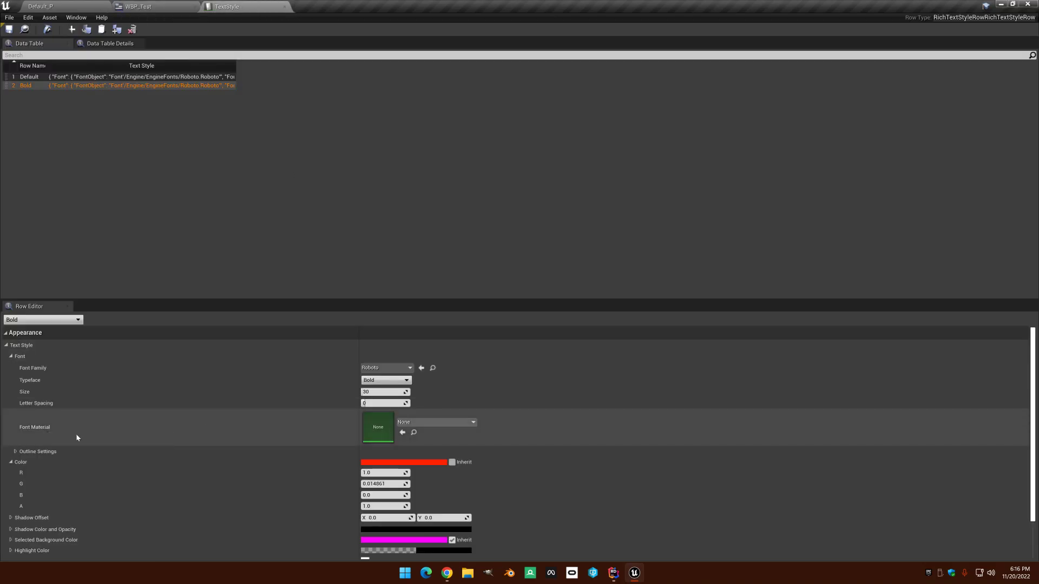
left_click(107, 5)
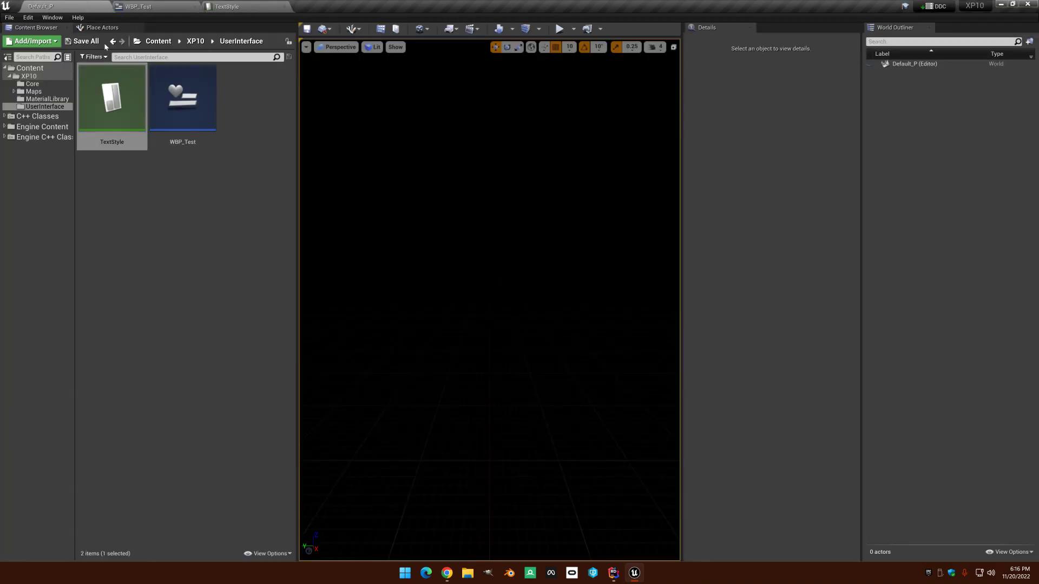
left_click(47, 99)
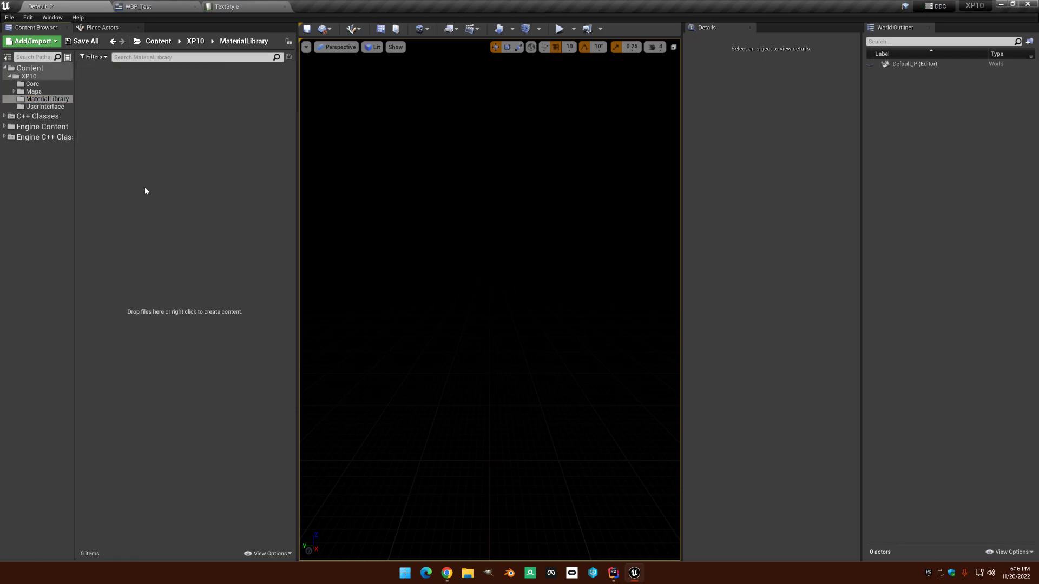
right_click(145, 188)
left_click(204, 284)
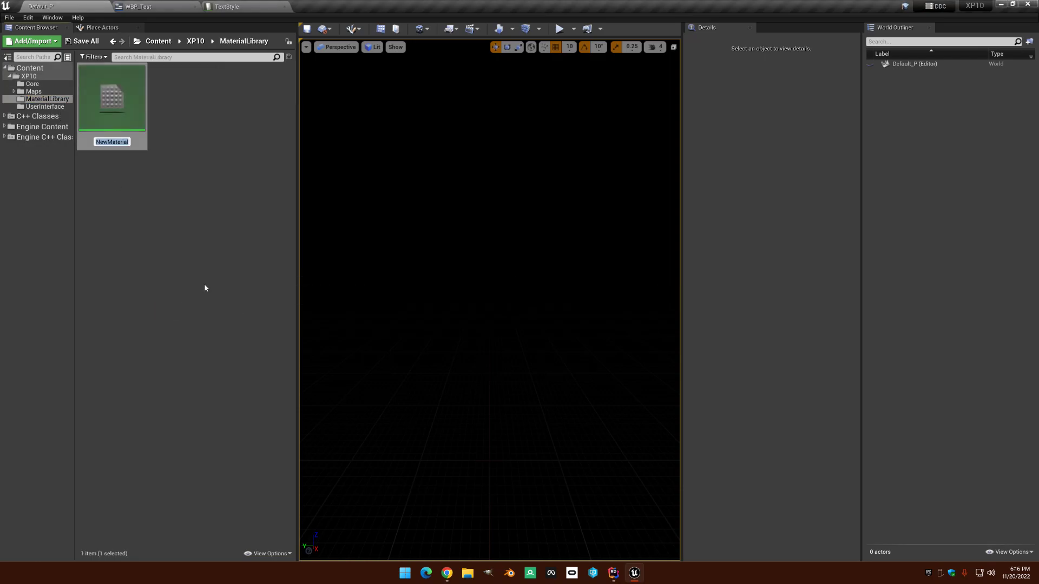
type("M_Font")
key("Return")
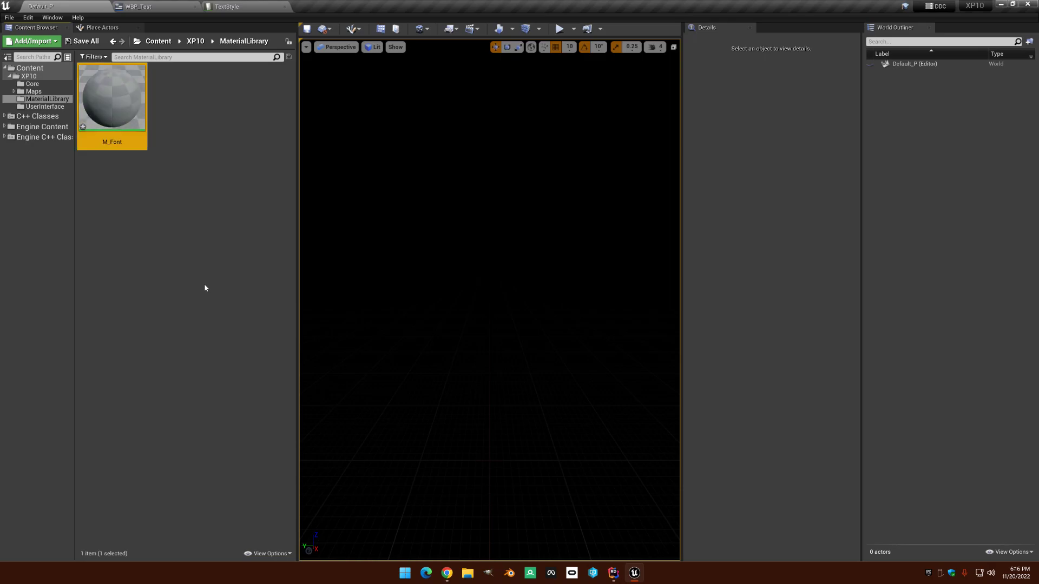
double_click(108, 103)
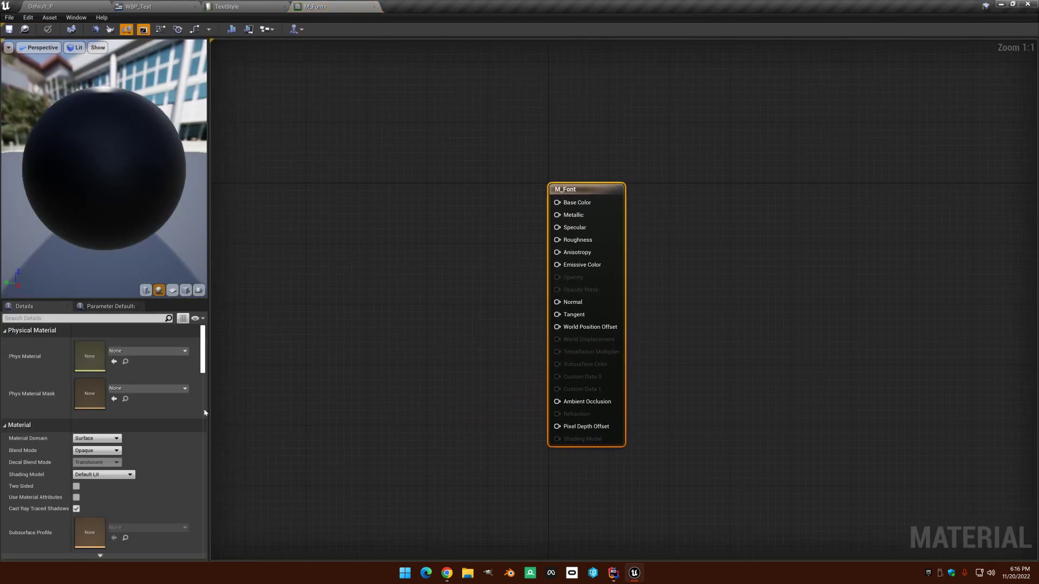
- Set M_Font's domain to User Interface and wire Vertex Color into Final Color
left_click(96, 439)
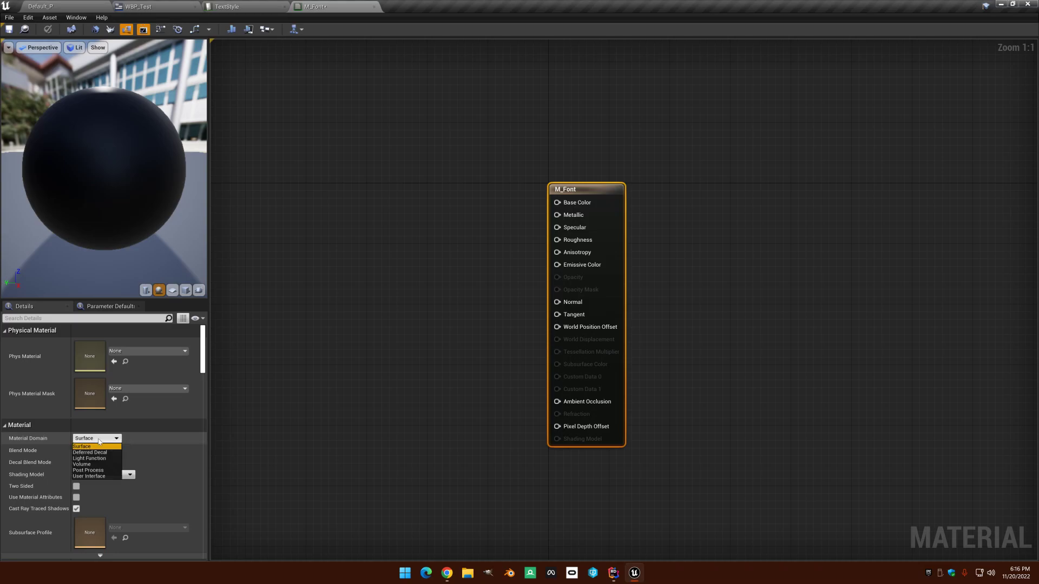
left_click(99, 478)
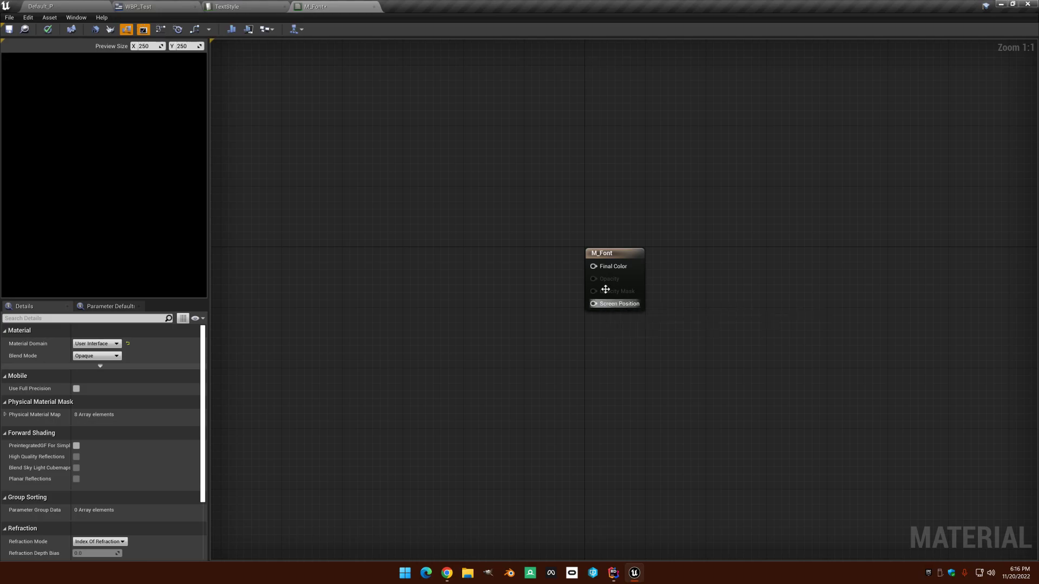
right_click(371, 208)
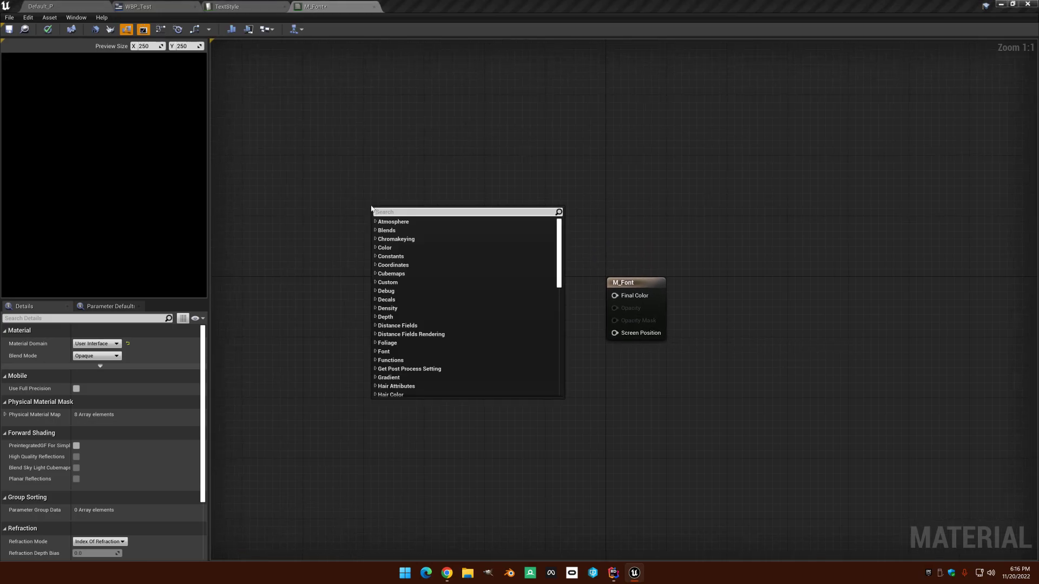
type("verte")
key("Return")
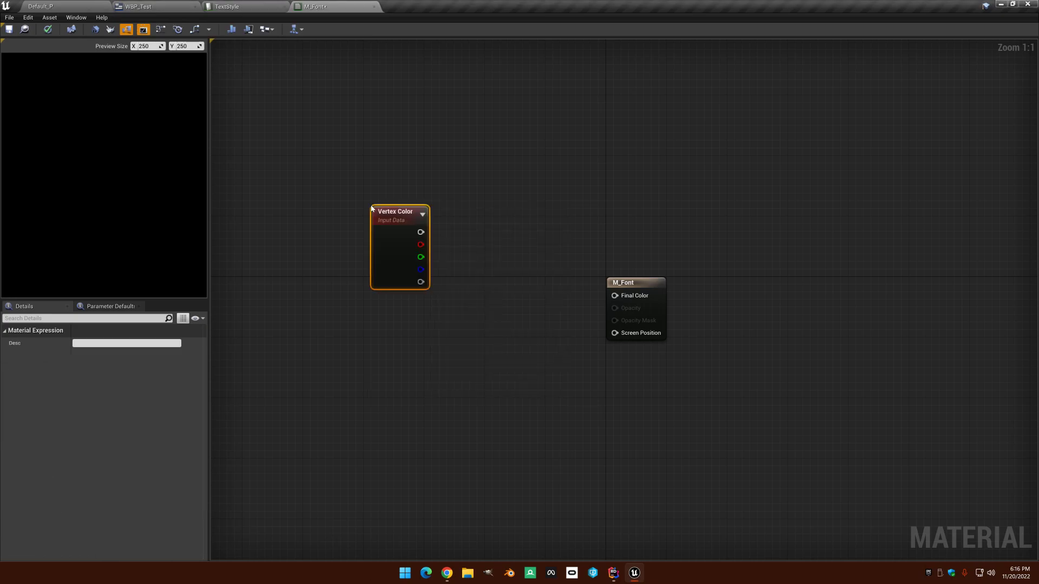
left_click_drag(420, 232, 614, 295)
left_click_drag(390, 223, 443, 234)
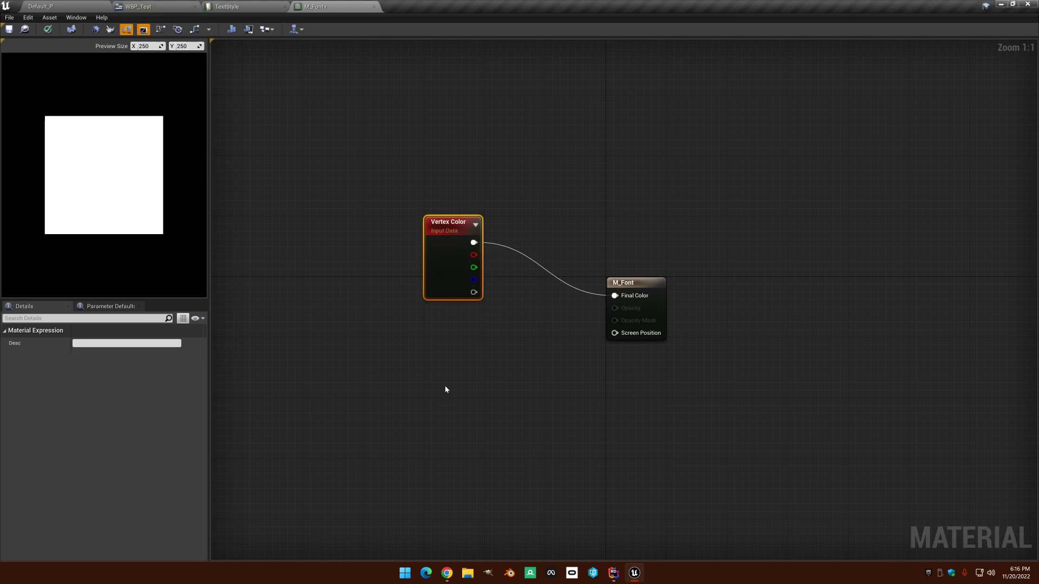
- Wire an Absolute World Position node into Screen Position and save M_Font
right_click(440, 360)
type("posi")
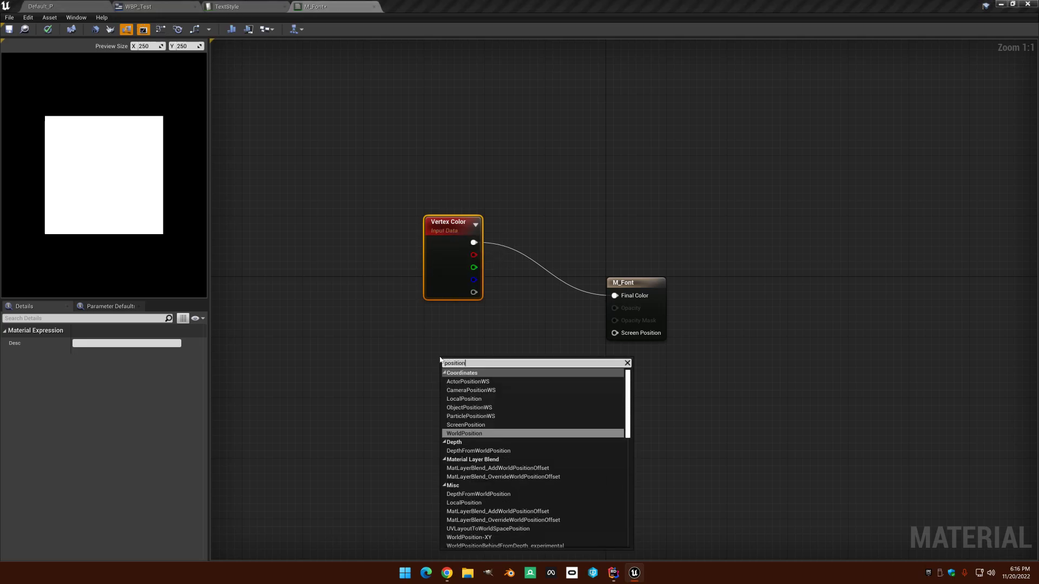
type("tion")
key("Return")
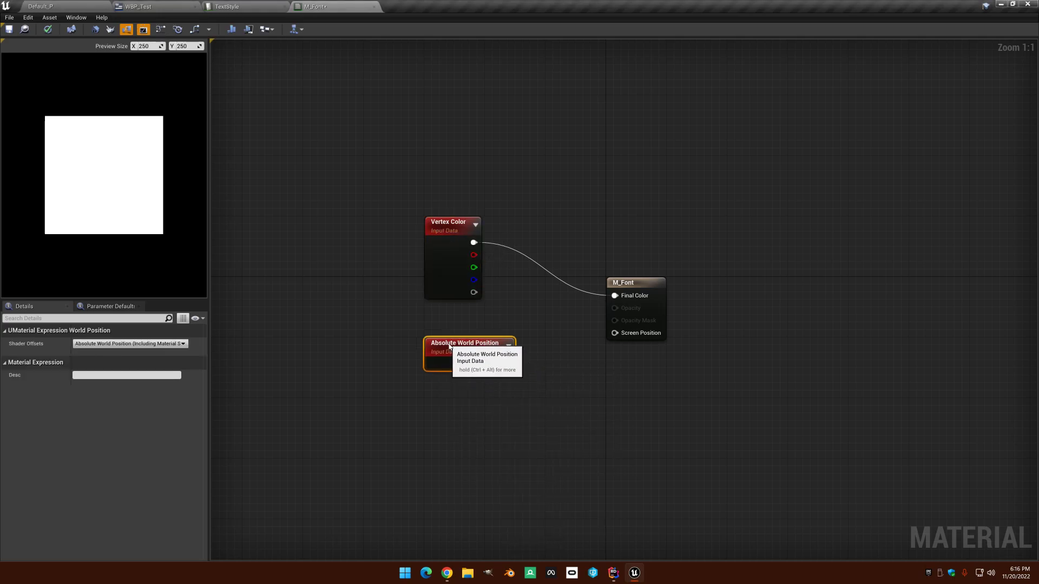
left_click_drag(507, 364, 615, 333)
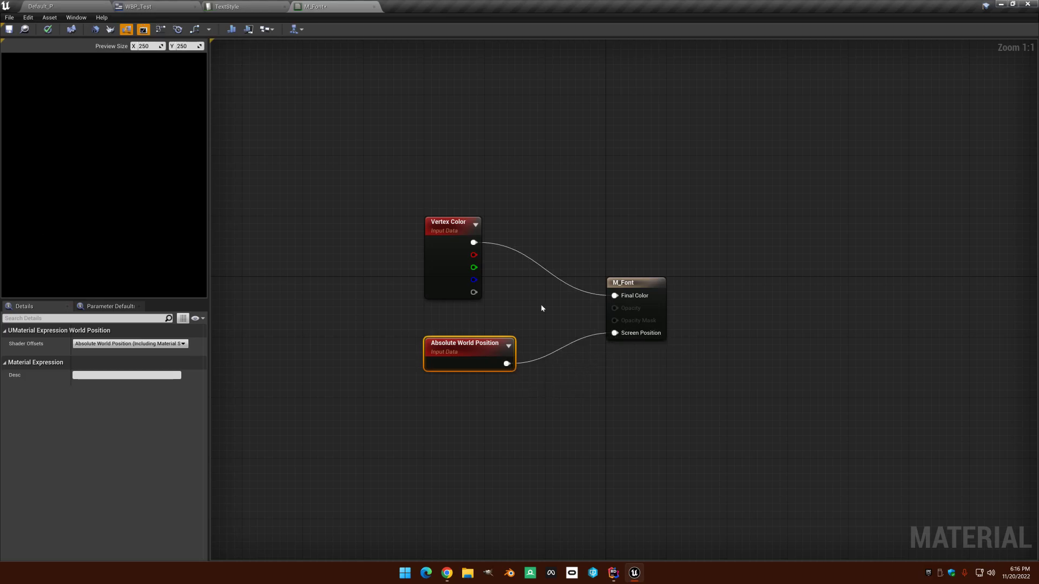
left_click(9, 29)
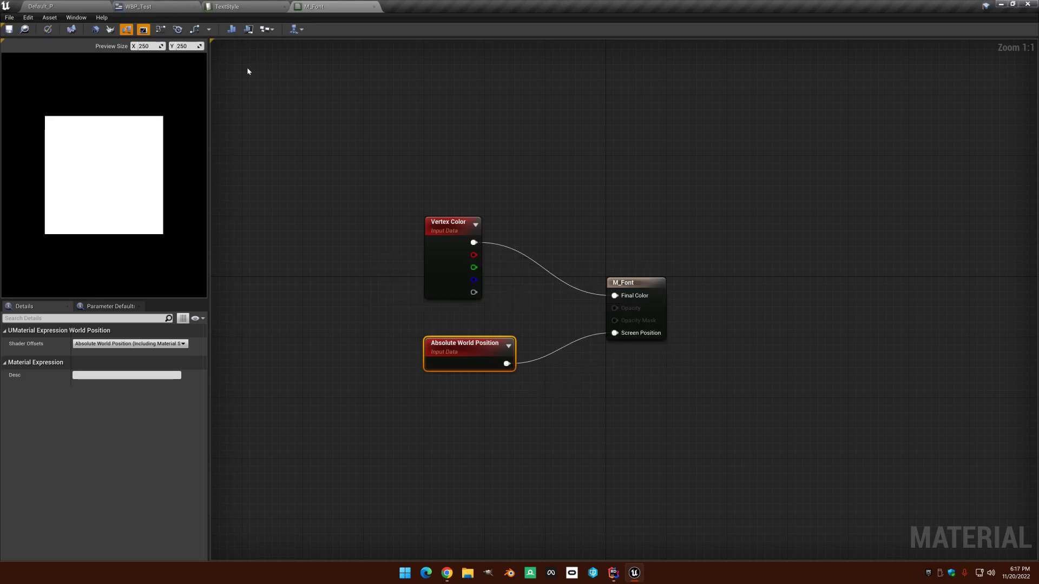
- Add an Effect row to TextStyle using Roboto at size 30
left_click(254, 6)
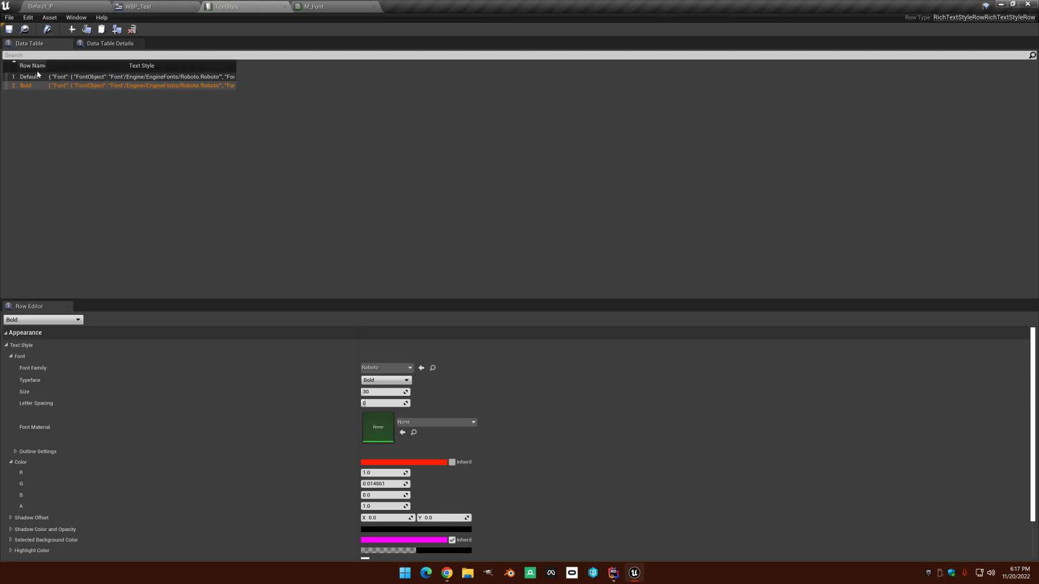
left_click(71, 29)
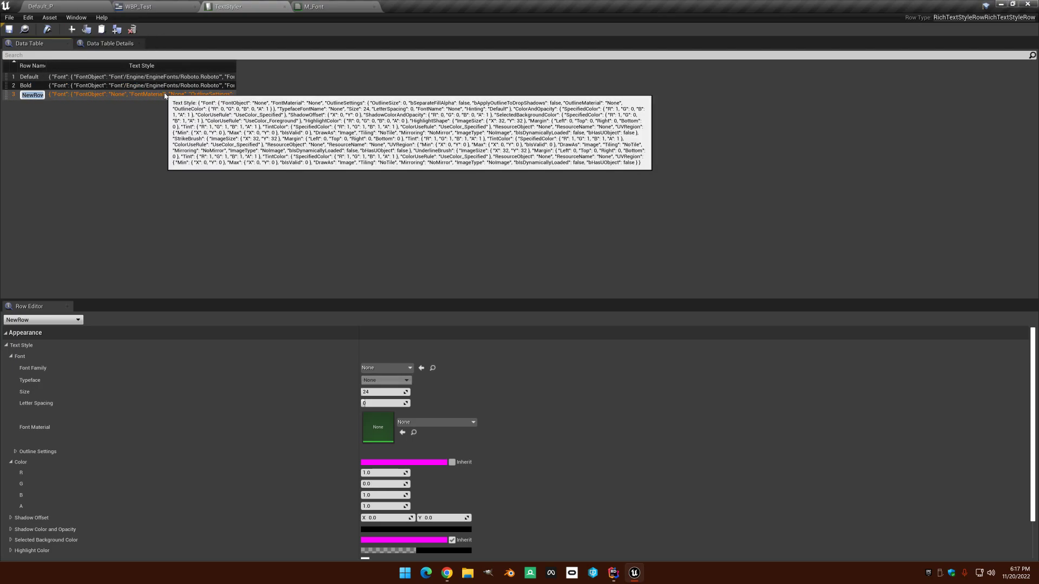
type("Effect")
key("Return")
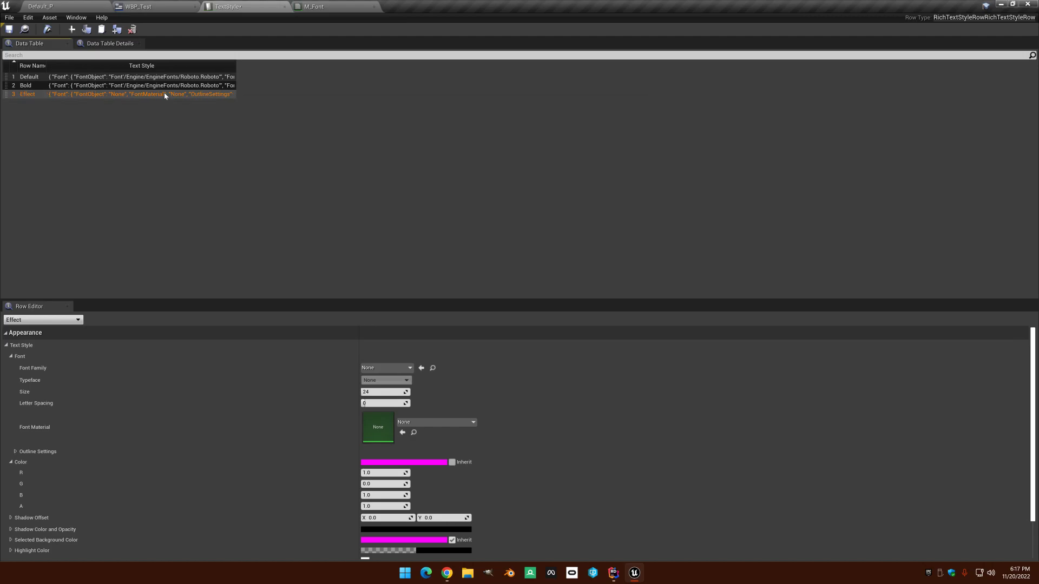
left_click(396, 368)
left_click(428, 267)
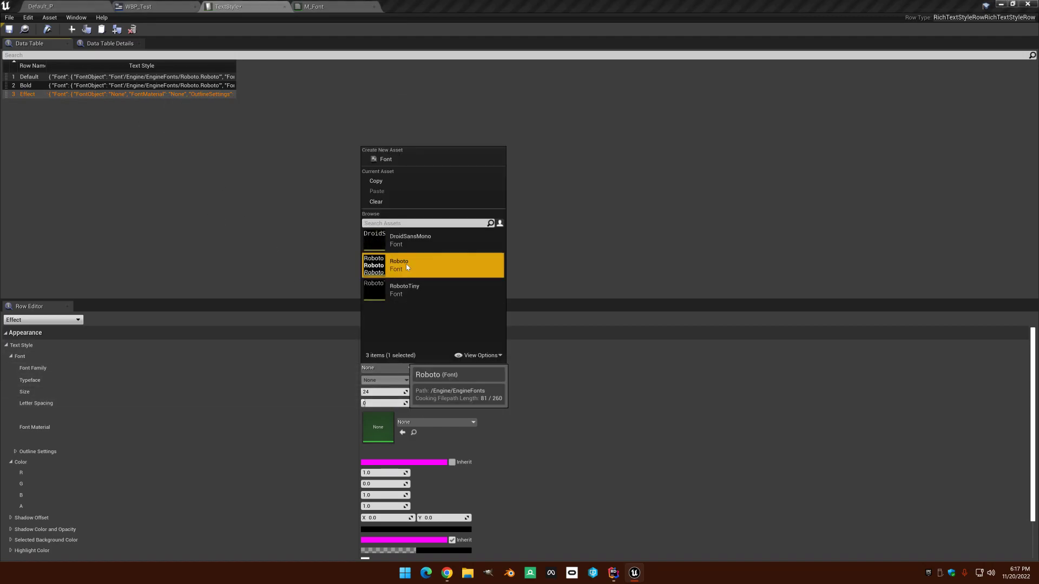
left_click(386, 392)
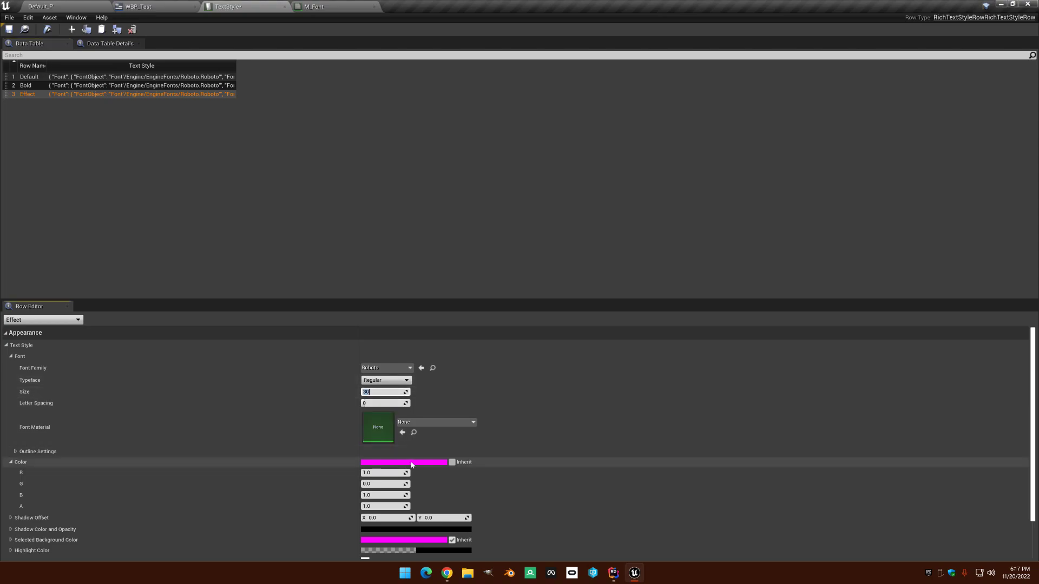
scroll(430, 466, "down", 2)
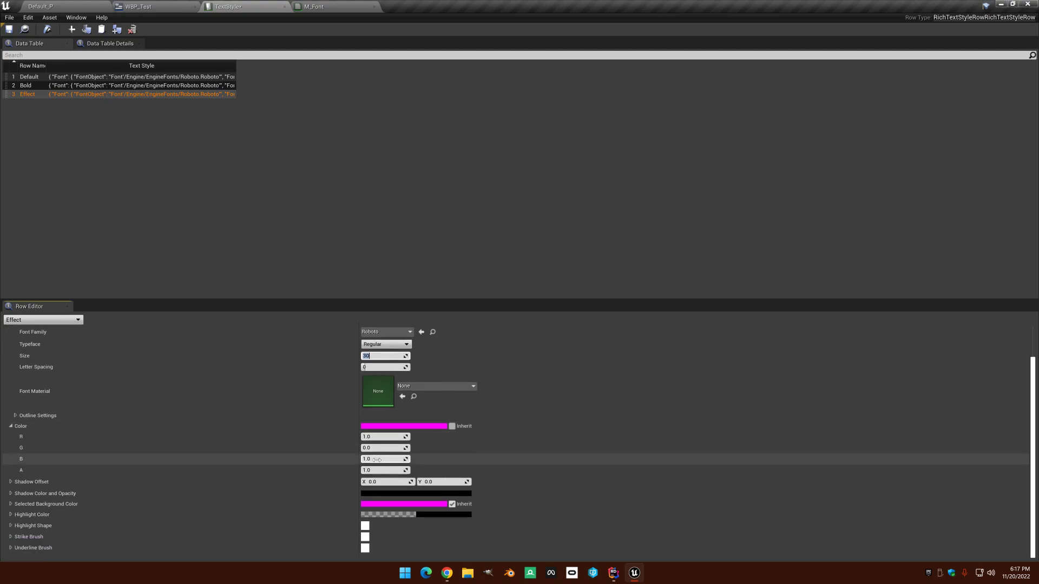
scroll(377, 464, "up", 2)
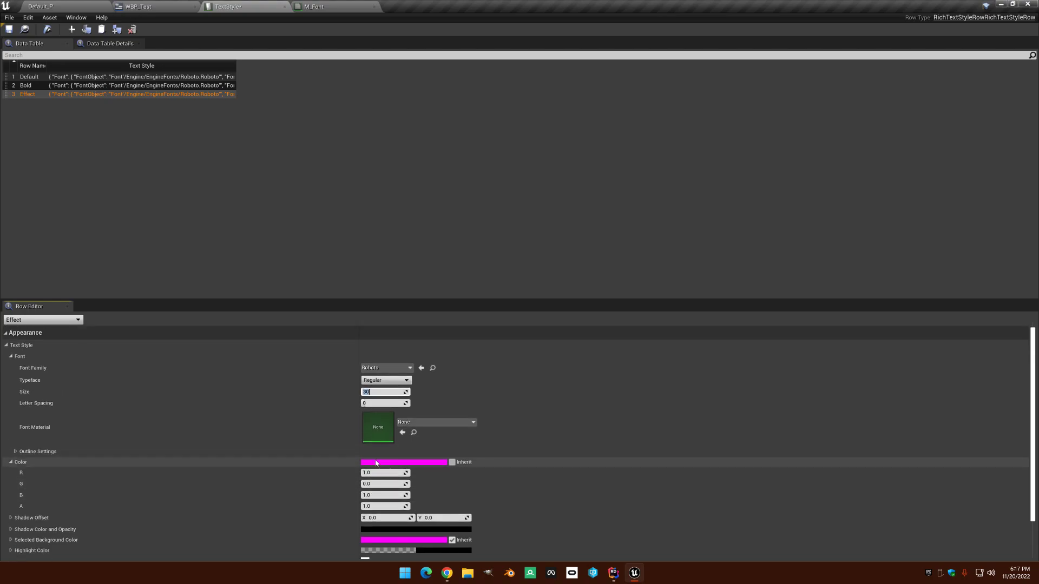
- Set the Effect row's font material to M_Font and save TextStyle
left_click(444, 422)
left_click(514, 411)
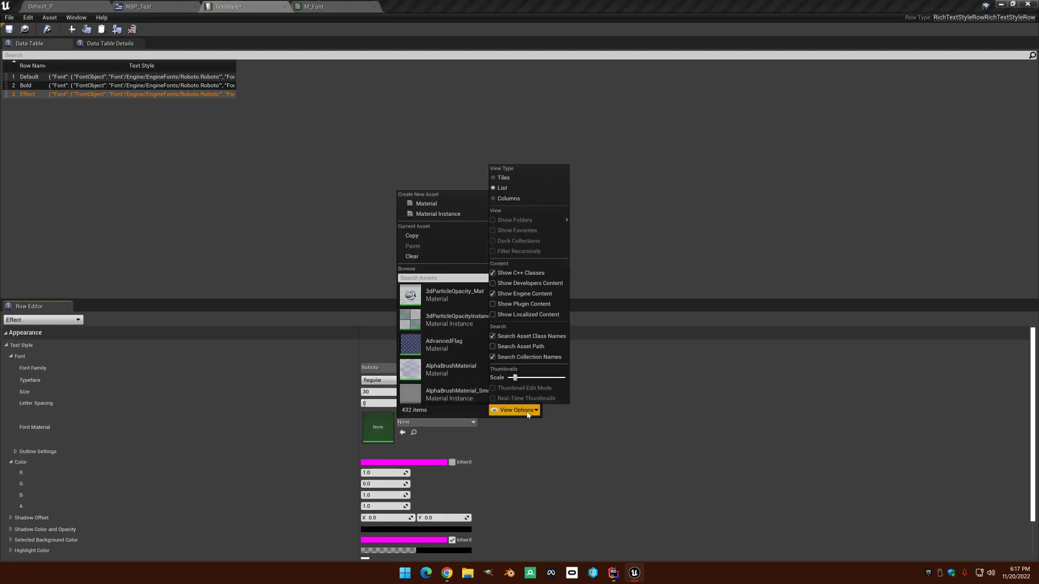
left_click(495, 293)
left_click(495, 294)
left_click(443, 297)
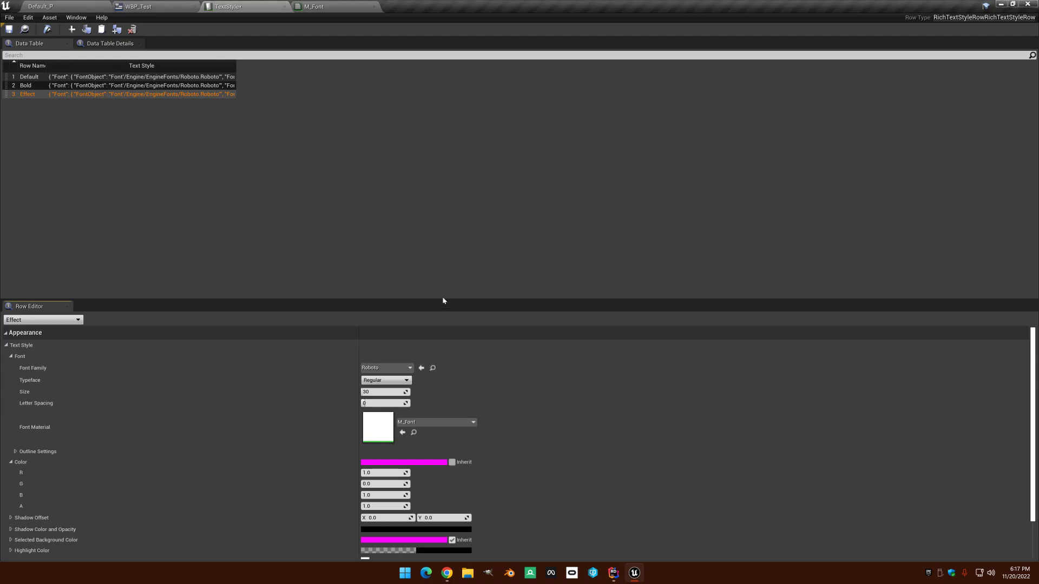
left_click(9, 29)
left_click(155, 6)
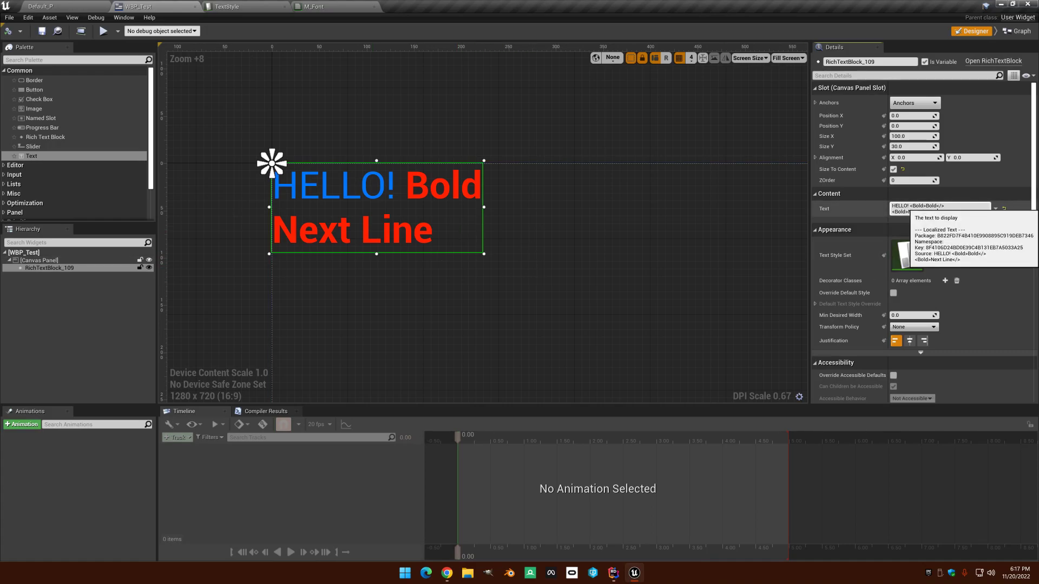
- Add an <Effect>Effect!</> line to the RichTextBlock text, compile, and bring up the M_Font graph
key("shift+Return")
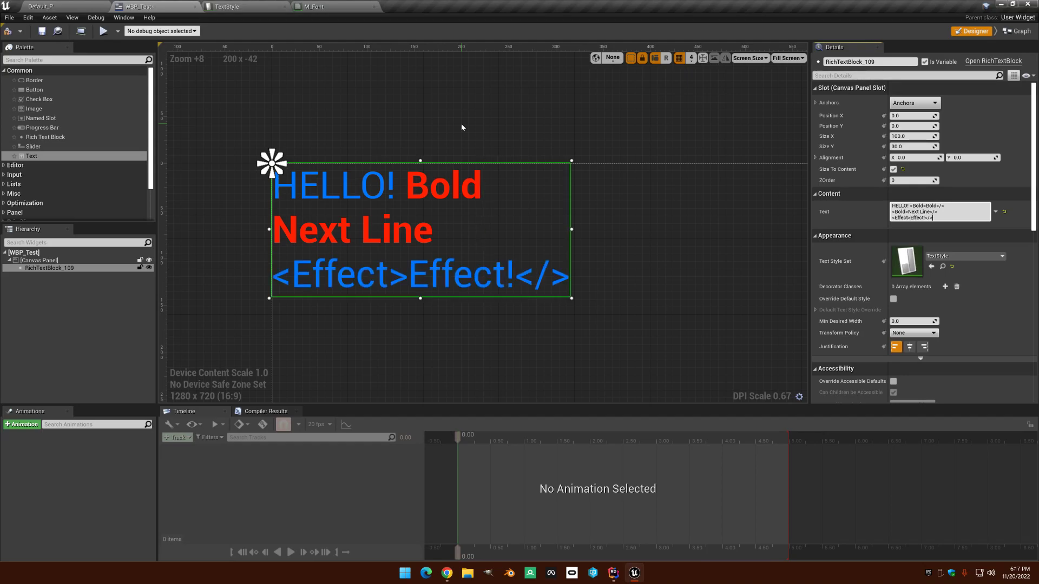
left_click(8, 31)
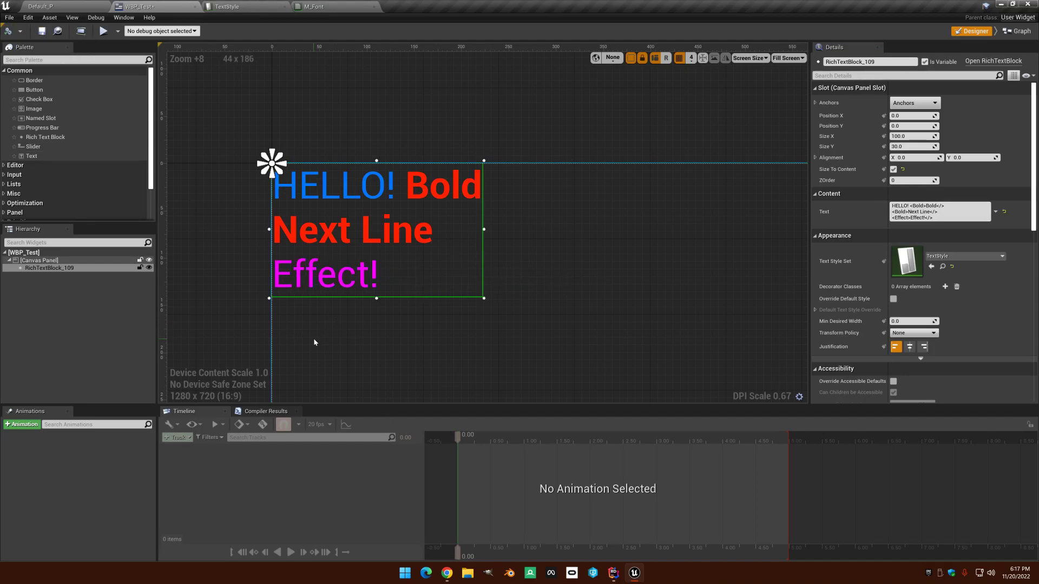
left_click(324, 7)
left_click(219, 5)
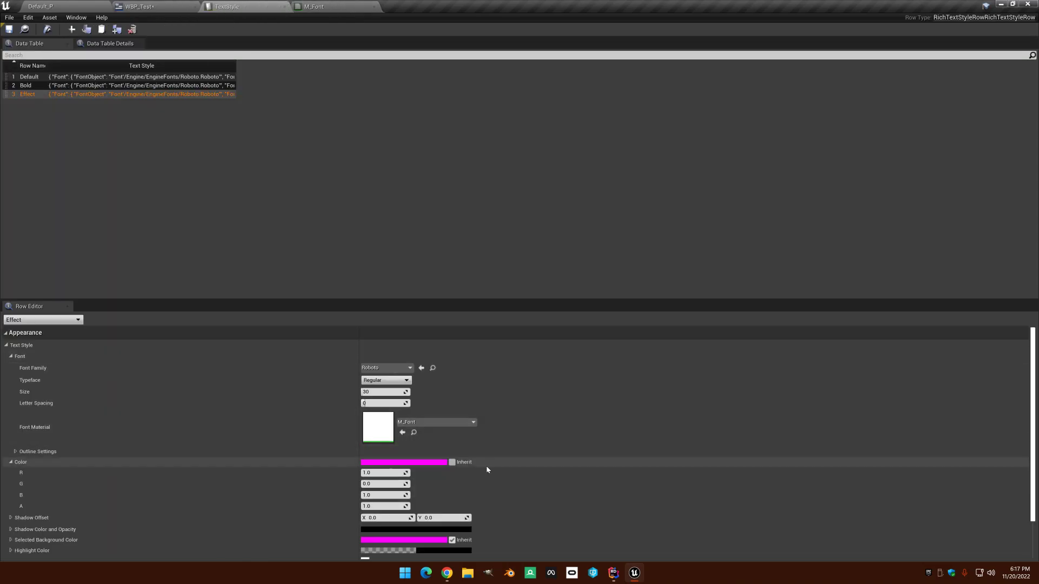
left_click(316, 7)
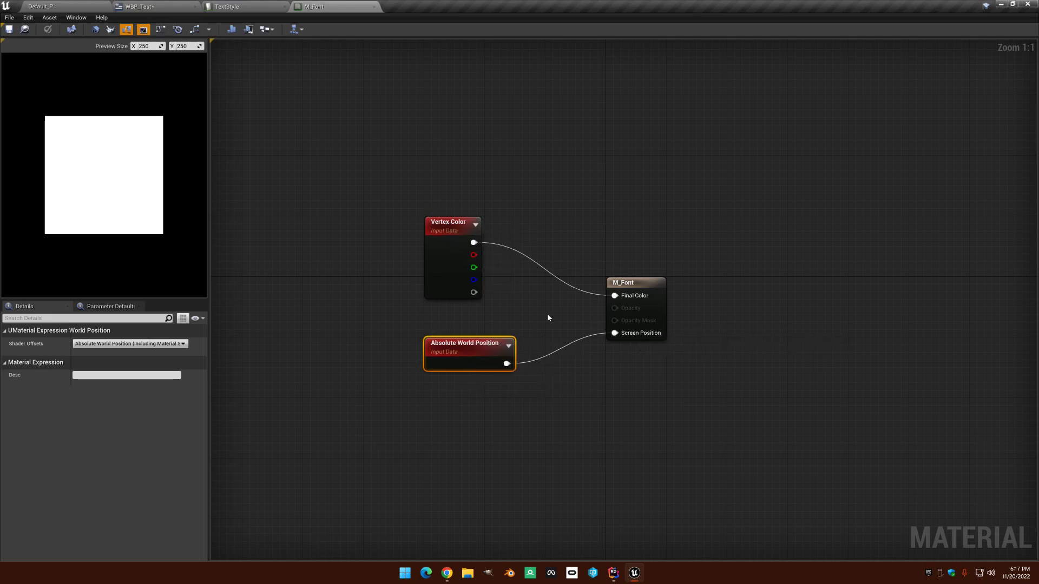
- Drag the Absolute World Position node down-left, keeping its Screen Position wire intact
right_click_drag(547, 318, 592, 316)
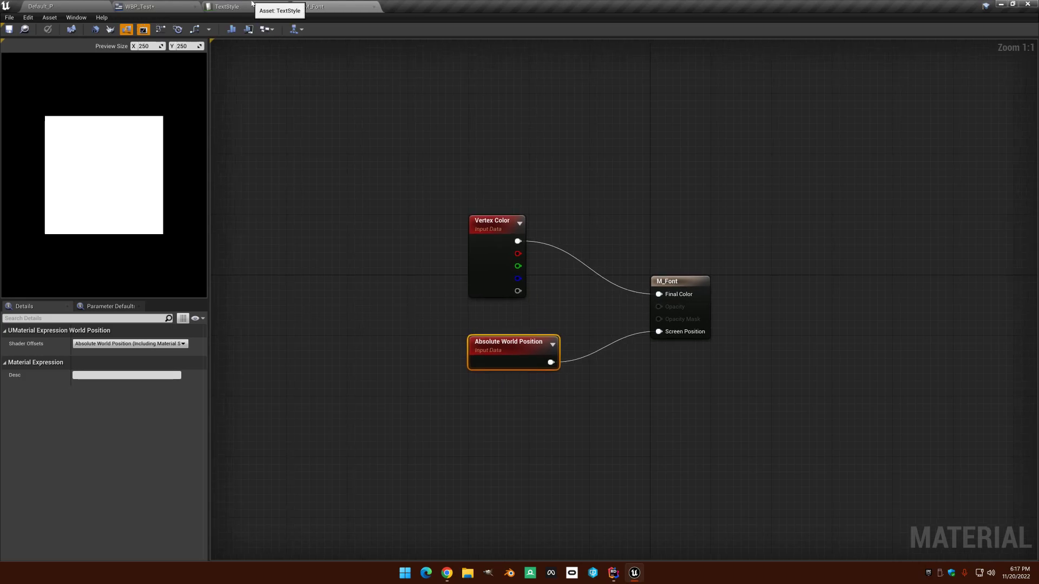
left_click(55, 6)
left_click(138, 7)
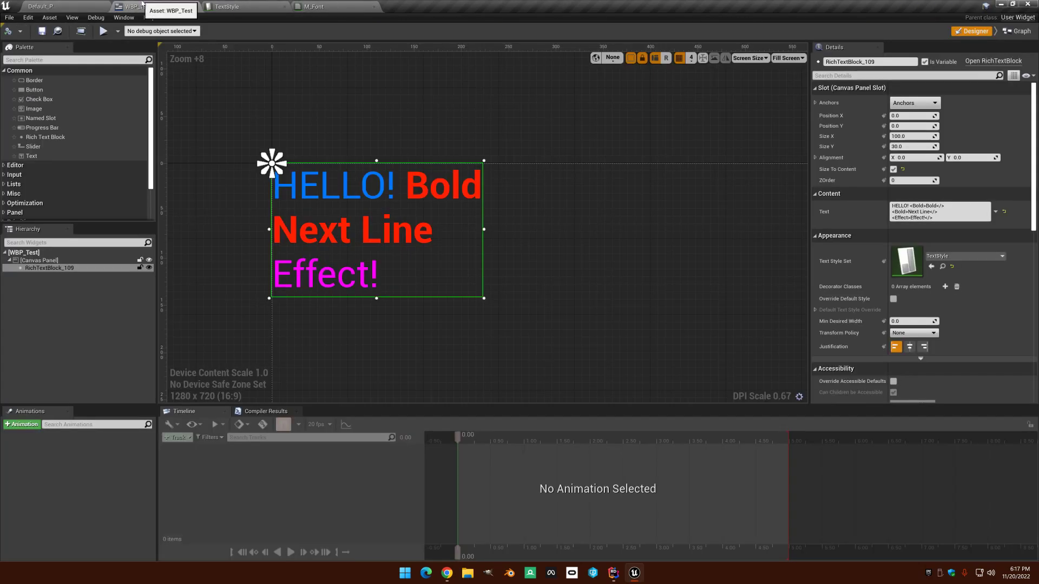
left_click(354, 6)
right_click_drag(318, 228, 348, 195)
left_click_drag(544, 306, 483, 371)
right_click_drag(435, 293, 518, 307)
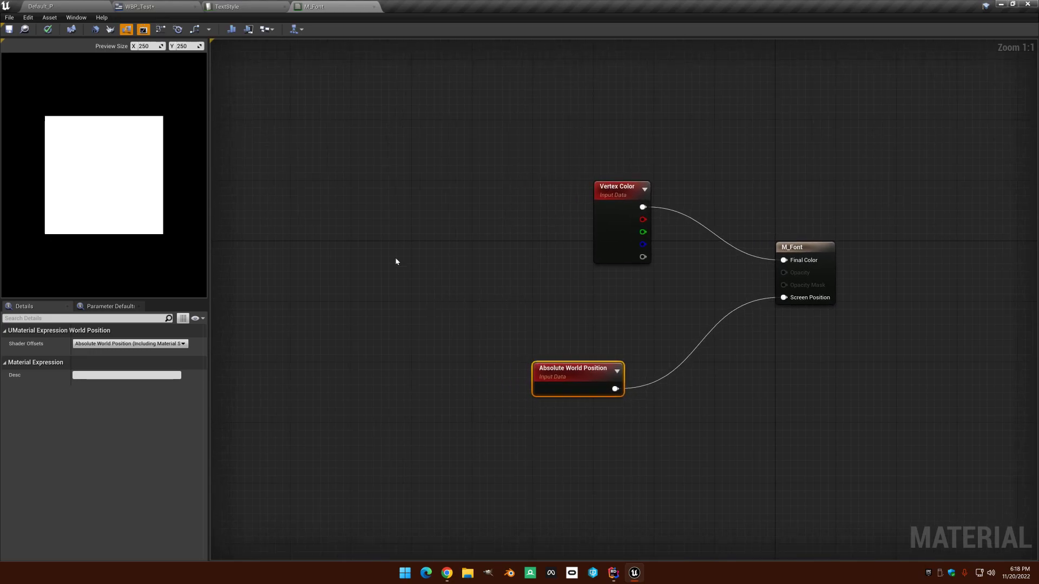
right_click_drag(390, 259, 439, 254)
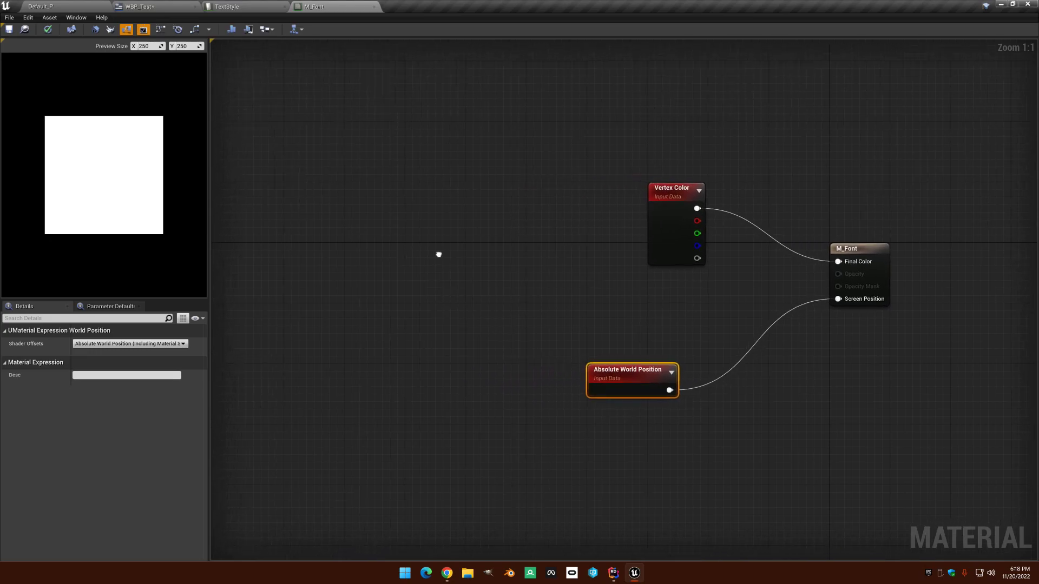
- Add a Sine node and wire its output into a new Multiply node
right_click(365, 306)
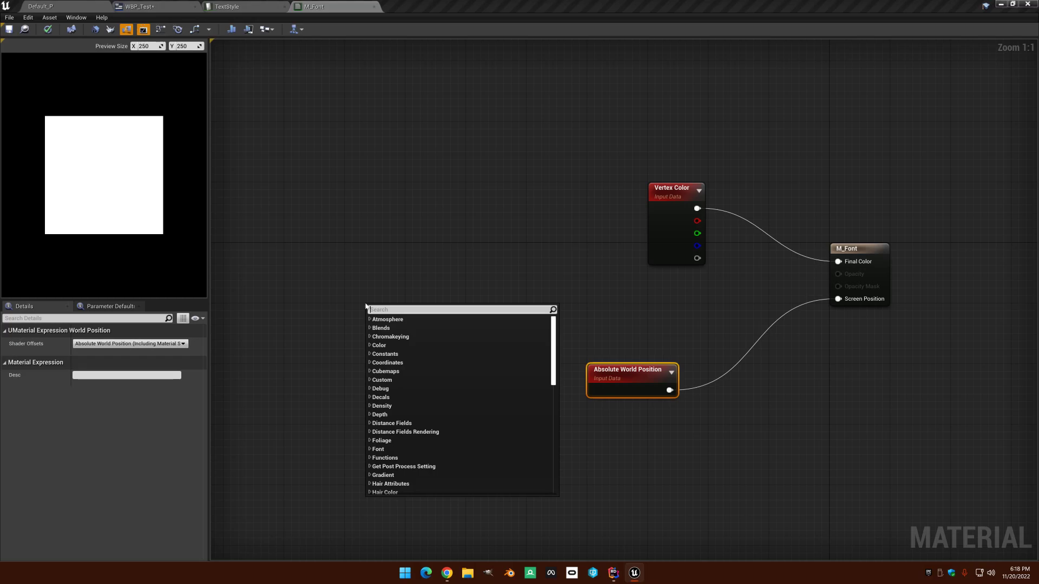
type("sin")
key("Return")
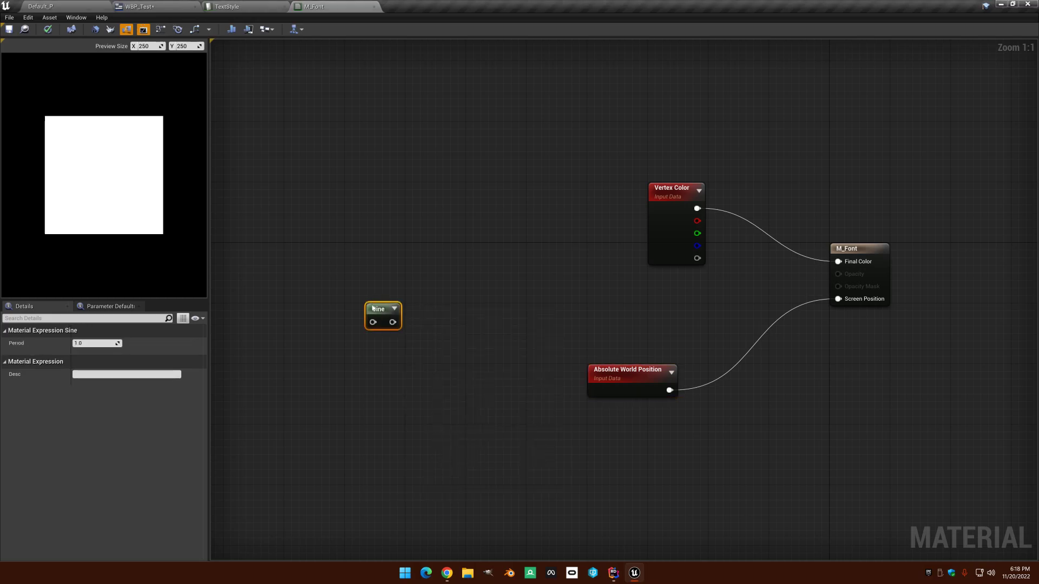
left_click_drag(373, 310, 470, 317)
type("mult")
key("Return")
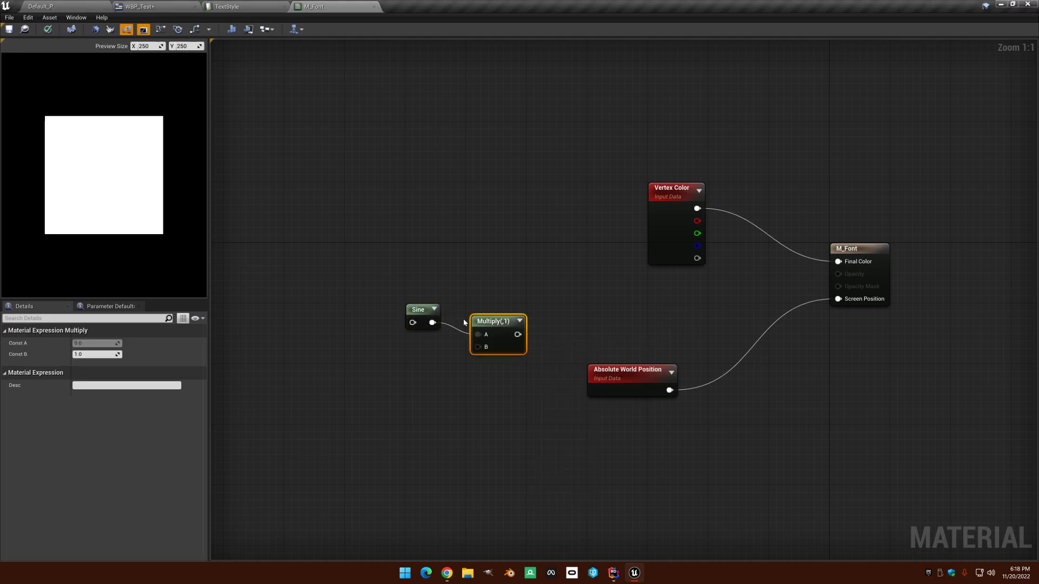
- Create an Amplitude scalar parameter with default 10 feeding Multiply's B input
left_click(404, 368)
type("A")
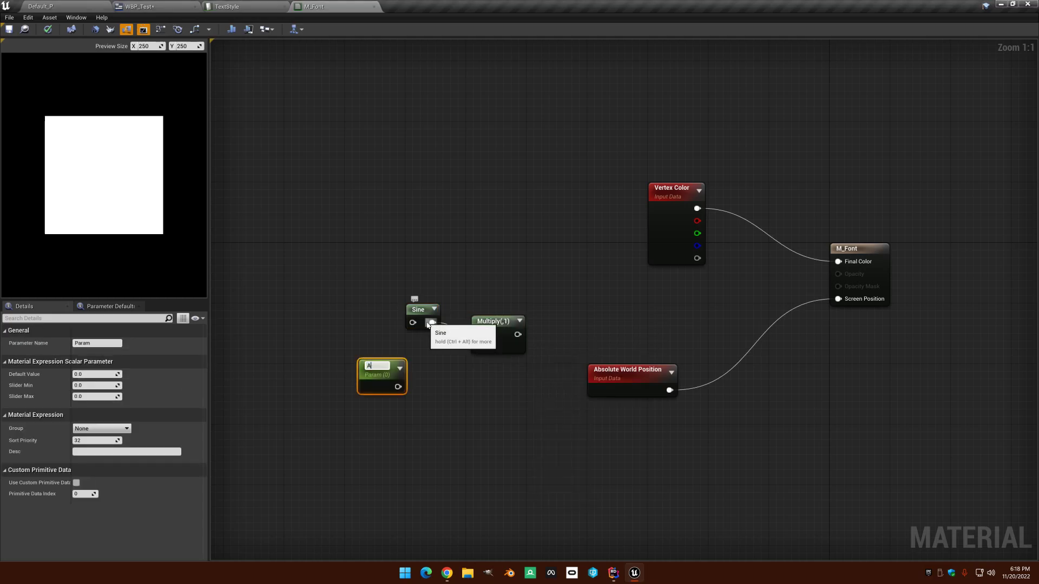
type("mplitude")
key("Return")
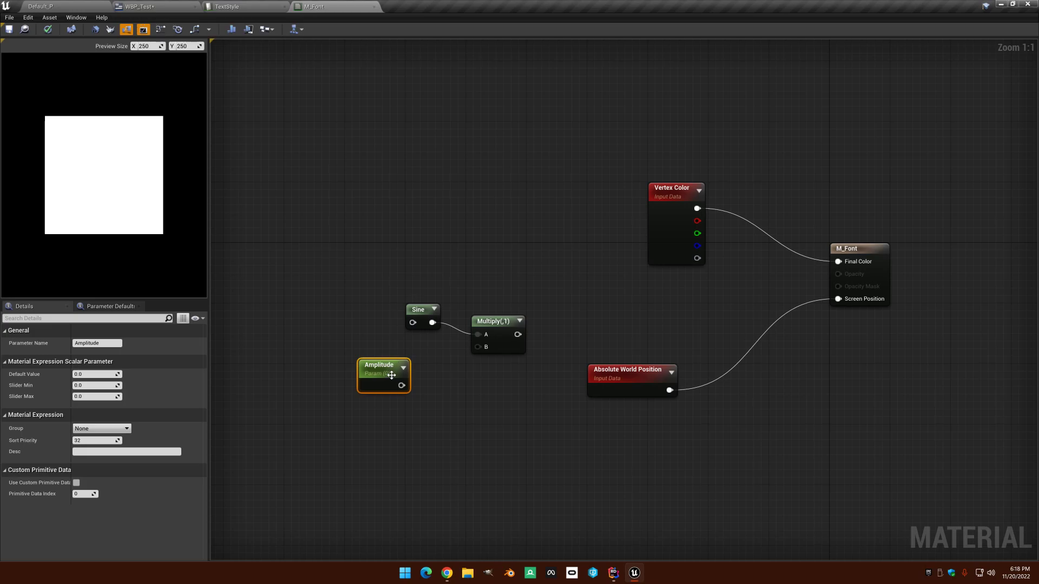
left_click_drag(398, 386, 479, 347)
left_click(93, 374)
type("10")
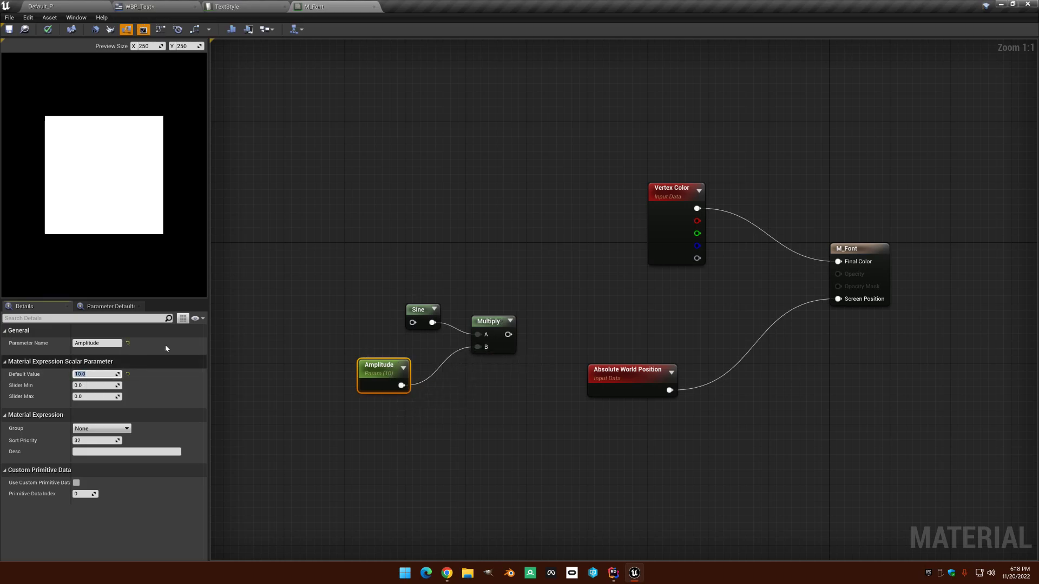
key("Return")
- Insert an Add node between Absolute World Position and Screen Position
right_click_drag(416, 199, 372, 205)
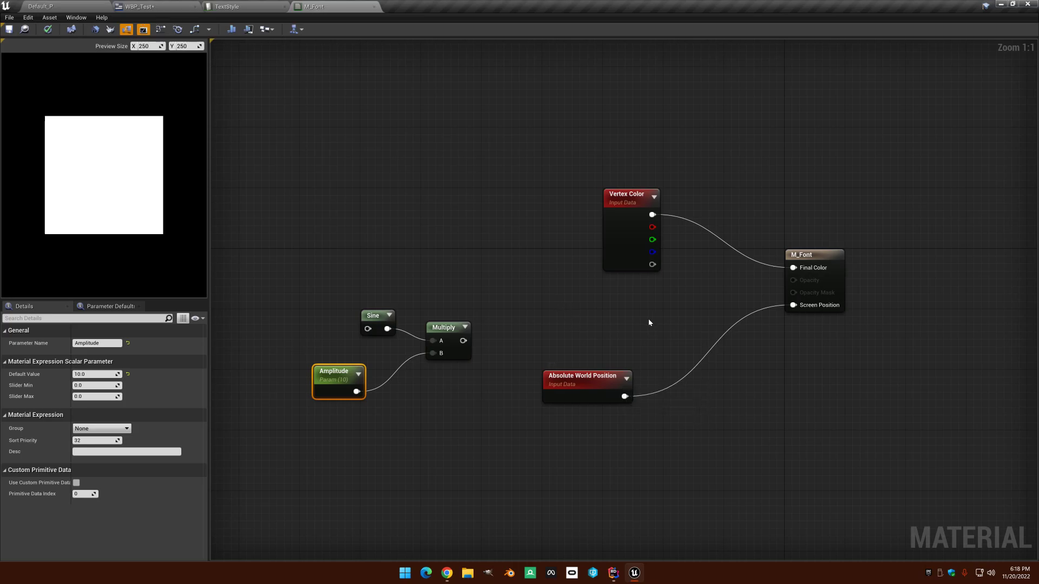
left_click_drag(624, 396, 795, 305)
type("add")
key("Return")
left_click(610, 308)
right_click_drag(636, 319, 655, 327)
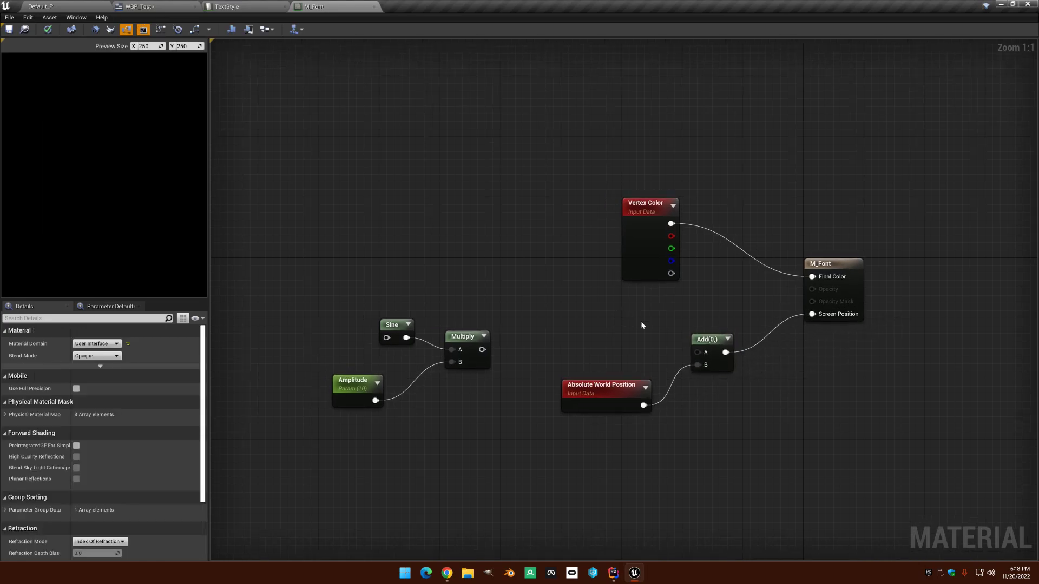
- Feed a new MakeFloat3 into Add's A input, with the Multiply result wired into its Y
left_click(709, 344)
right_click(605, 320)
type("make flo")
key("Down")
key("Return")
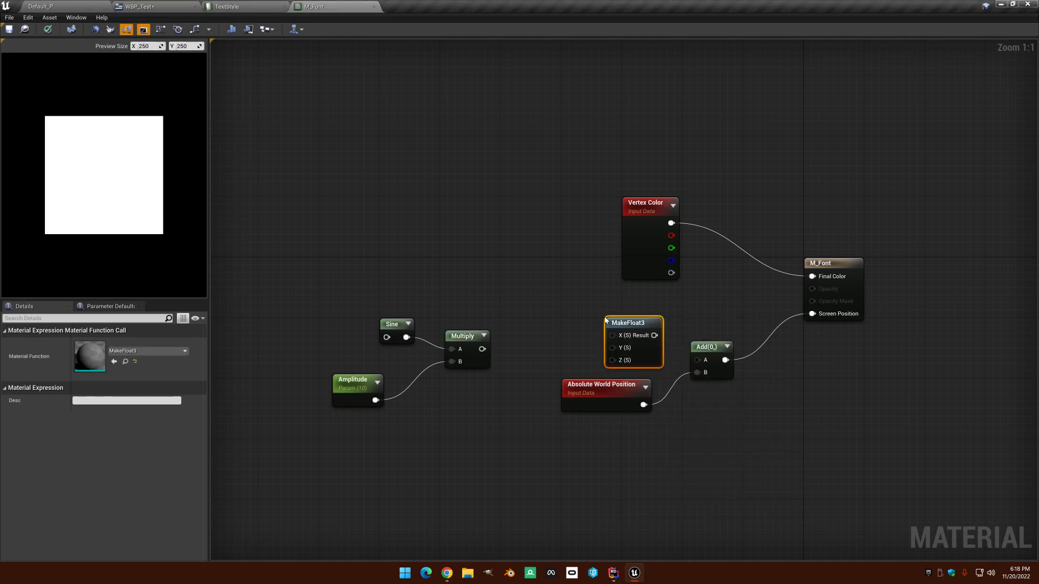
left_click_drag(654, 335, 697, 360)
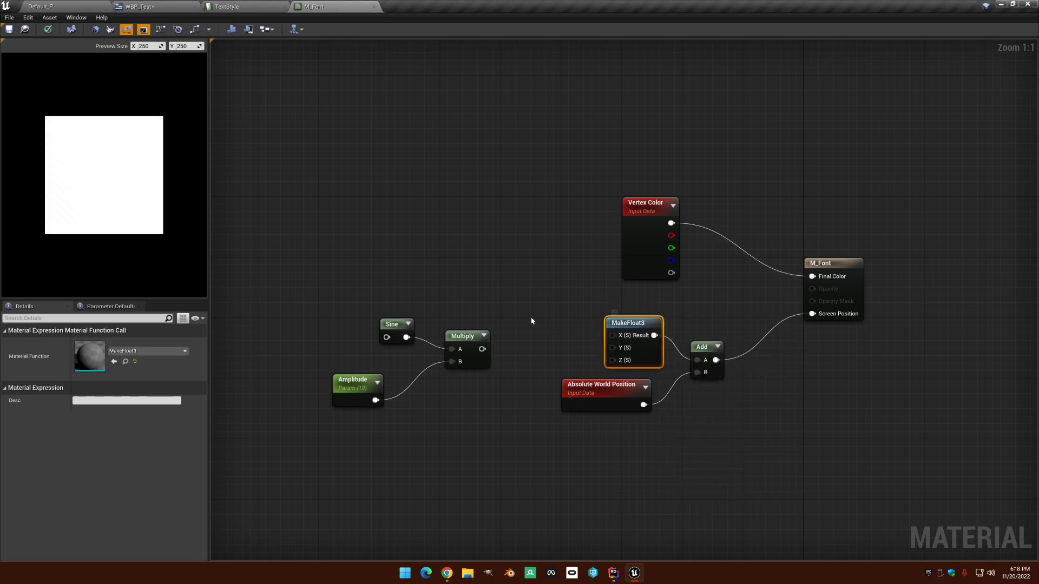
right_click_drag(530, 317, 562, 311)
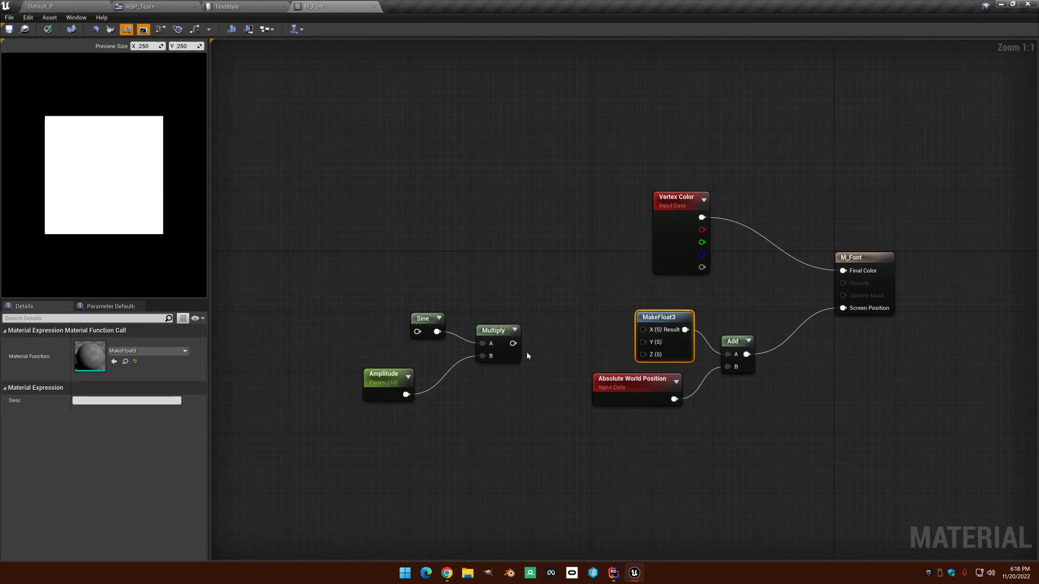
right_click_drag(536, 346, 545, 353)
left_click_drag(522, 350, 651, 348)
right_click_drag(615, 328, 538, 258)
- Drive the Sine with a new Time node, then view the WBP_Test designer
right_click(462, 282)
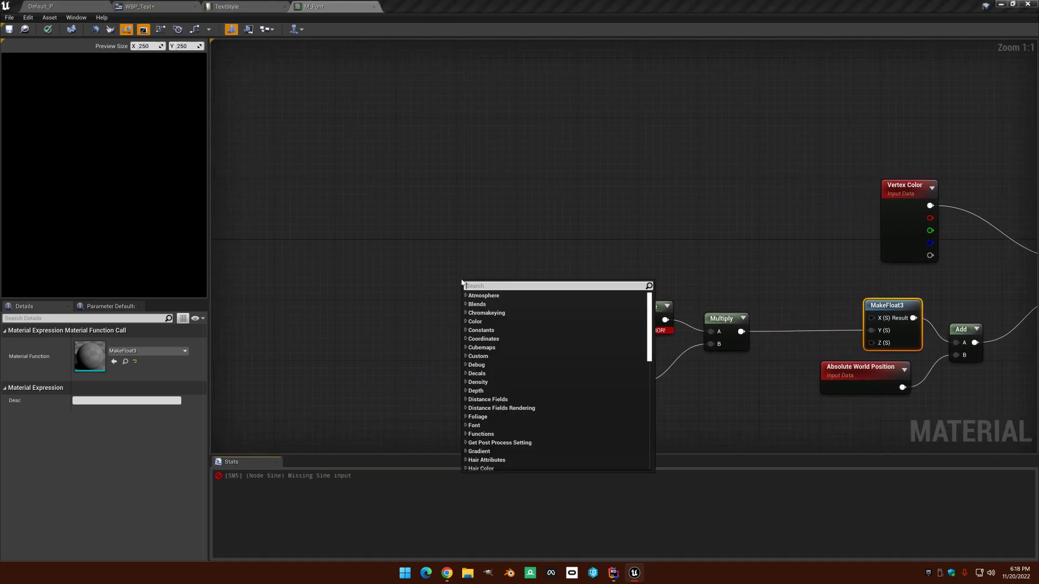
type("time")
key("Return")
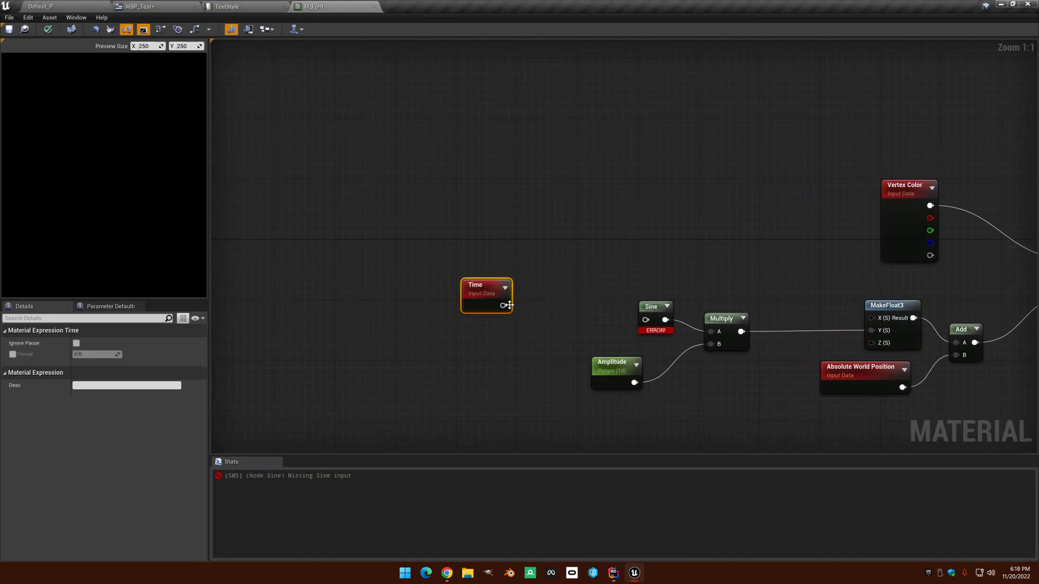
left_click_drag(504, 305, 645, 320)
left_click_drag(490, 288, 538, 301)
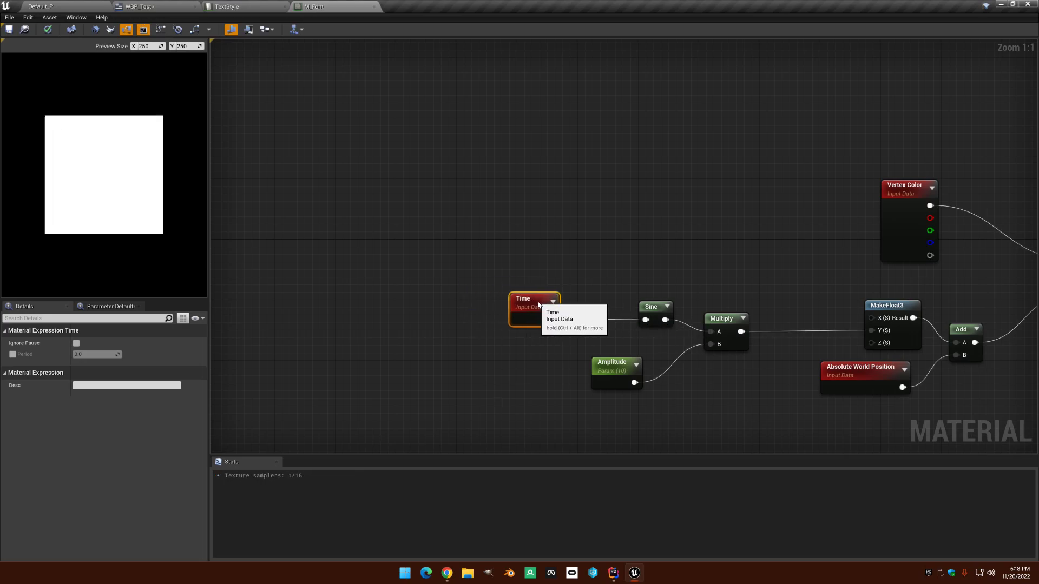
right_click_drag(538, 302, 475, 302)
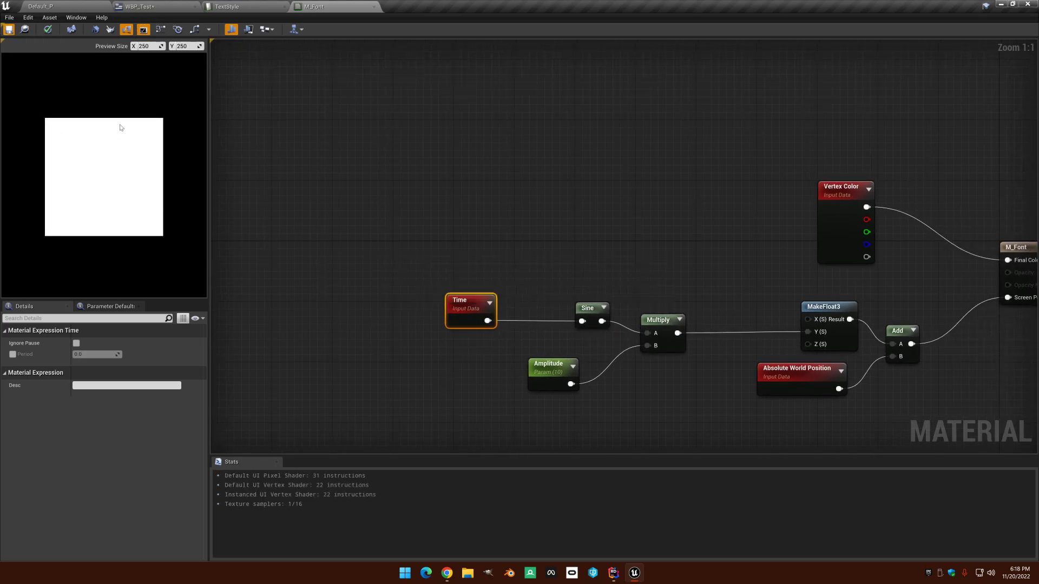
left_click(142, 6)
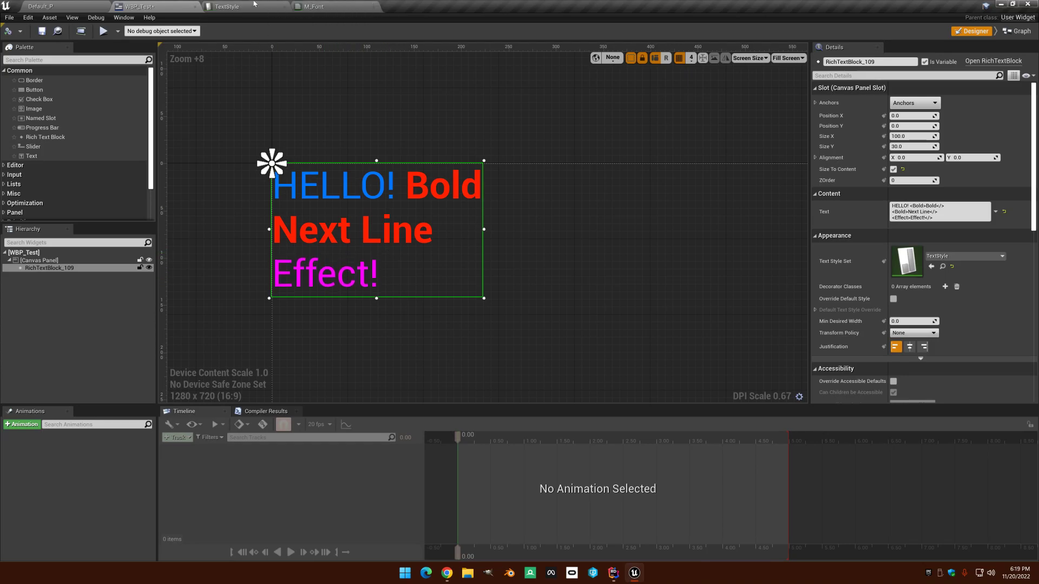
- Insert a Multiply node between Time and the Sine in M_Font
left_click(305, 4)
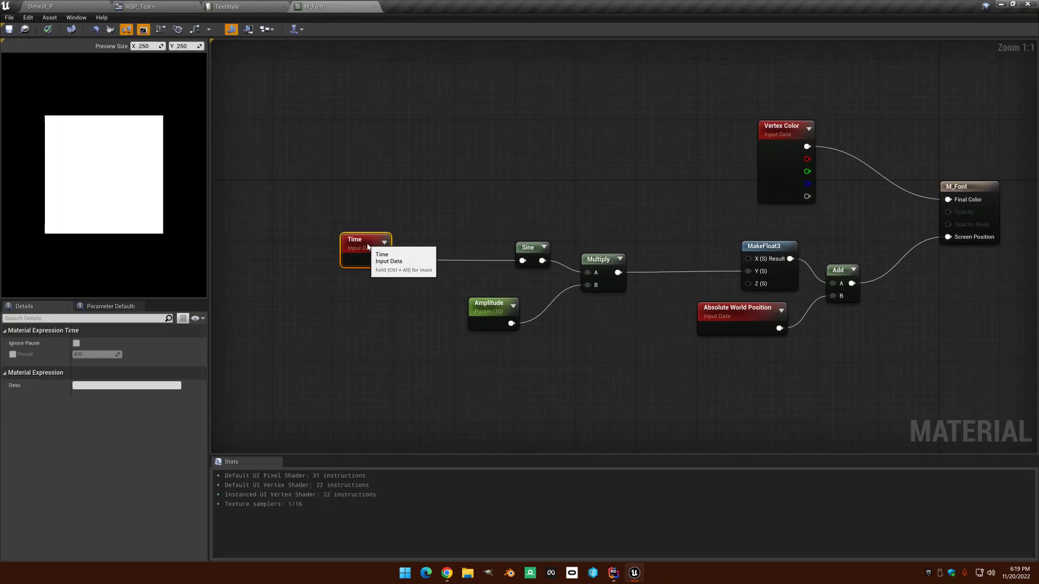
left_click_drag(368, 247, 412, 260)
type("mn")
key("BackSpace")
type("ul")
key("Return")
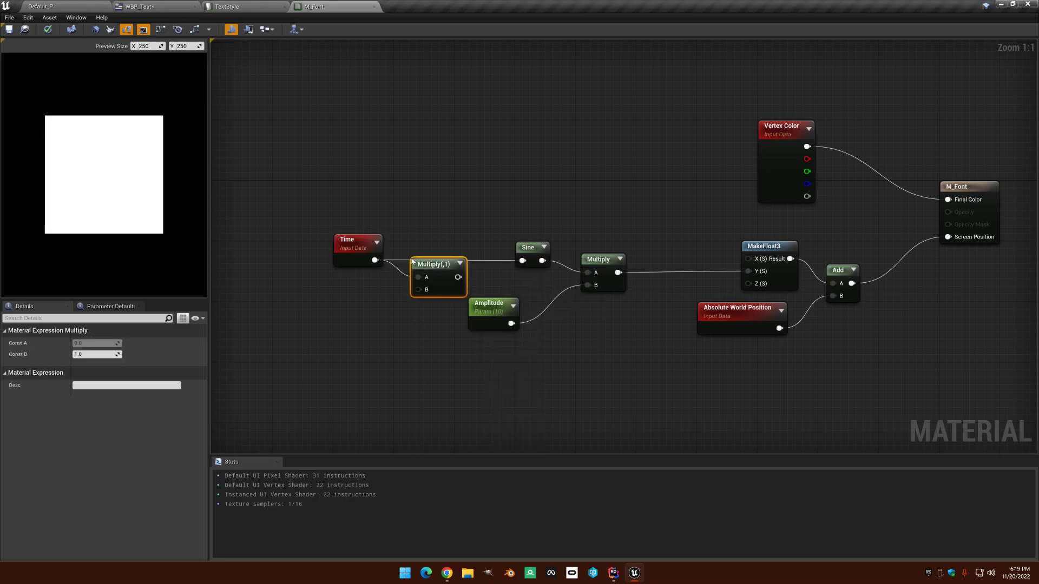
left_click_drag(459, 277, 447, 257)
- Feed a Rate scalar parameter with default 2 into that Multiply's B input
left_click(327, 306)
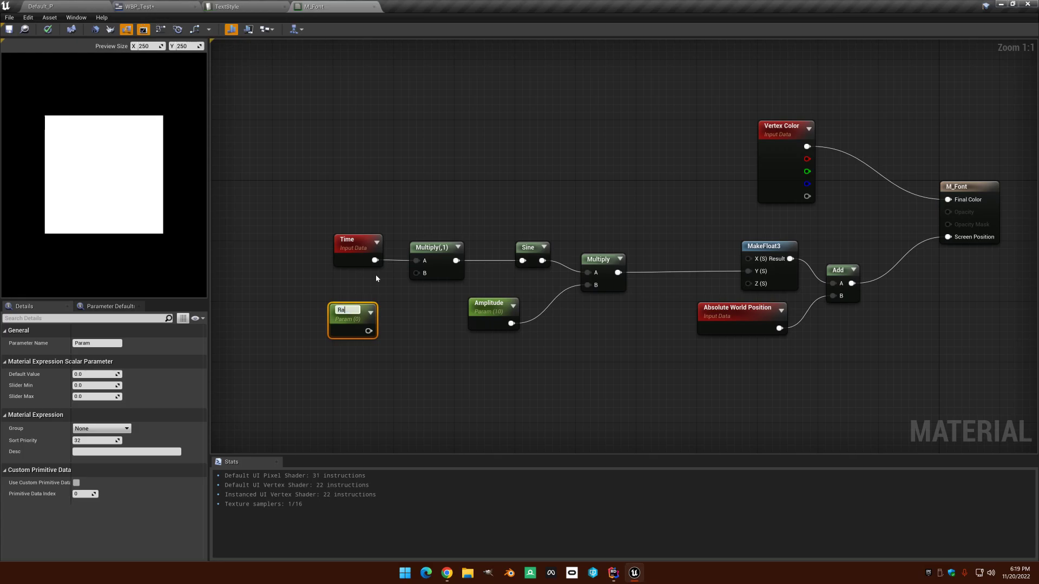
left_click(94, 374)
type("2")
left_click(368, 359)
left_click_drag(367, 330, 353, 306)
right_click_drag(352, 307, 336, 333)
right_click_drag(455, 222, 528, 208)
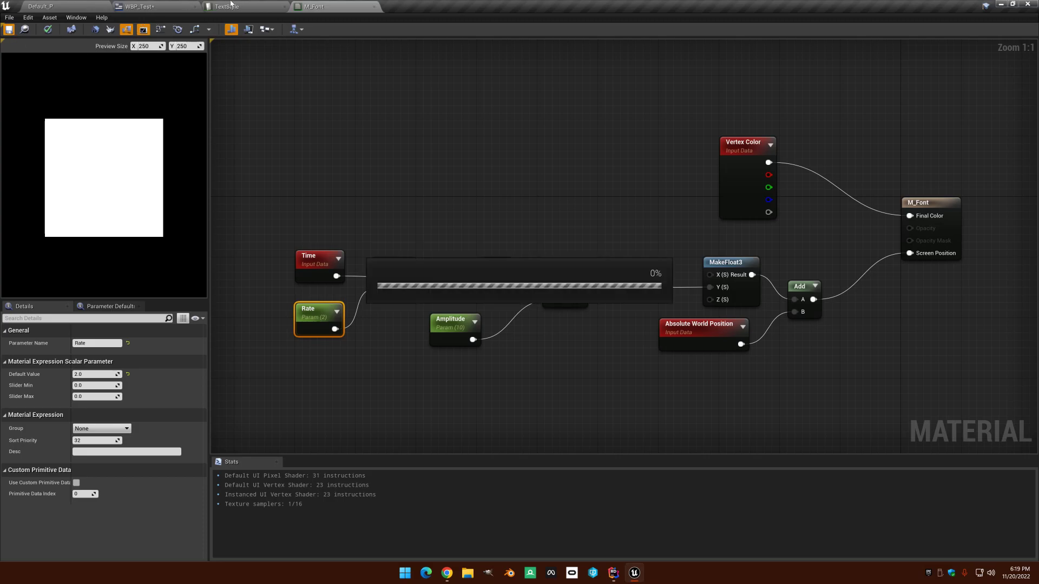
left_click(139, 6)
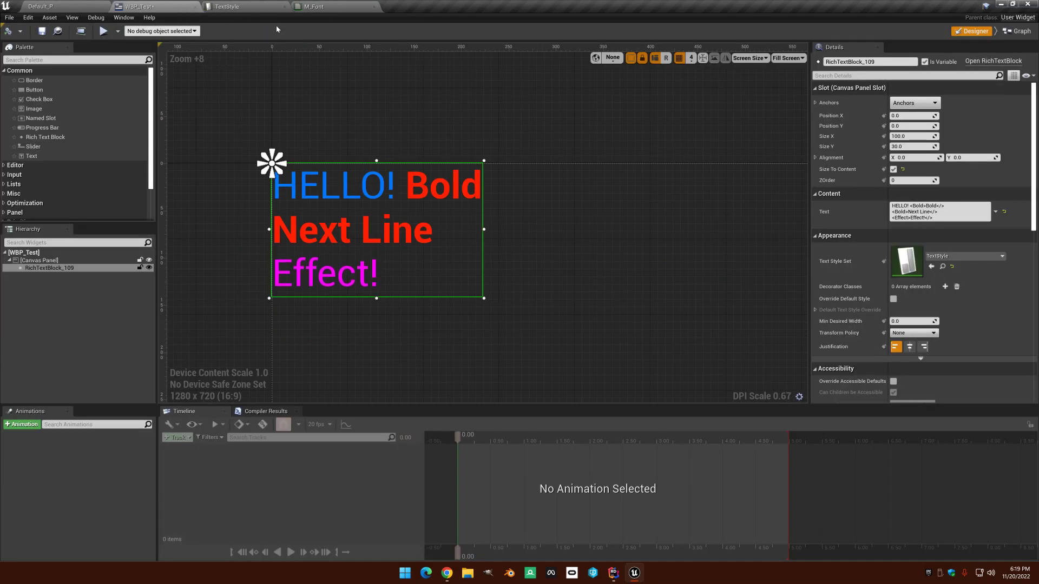
- Tidy M_Font: set Sine on the Multiply wire and shift Time, Rate and Multiply left
left_click(255, 6)
left_click(316, 6)
left_click(482, 167)
right_click_drag(482, 167, 511, 161)
left_click_drag(531, 256, 510, 256)
right_click_drag(510, 256, 493, 269)
right_click_drag(511, 194, 489, 195)
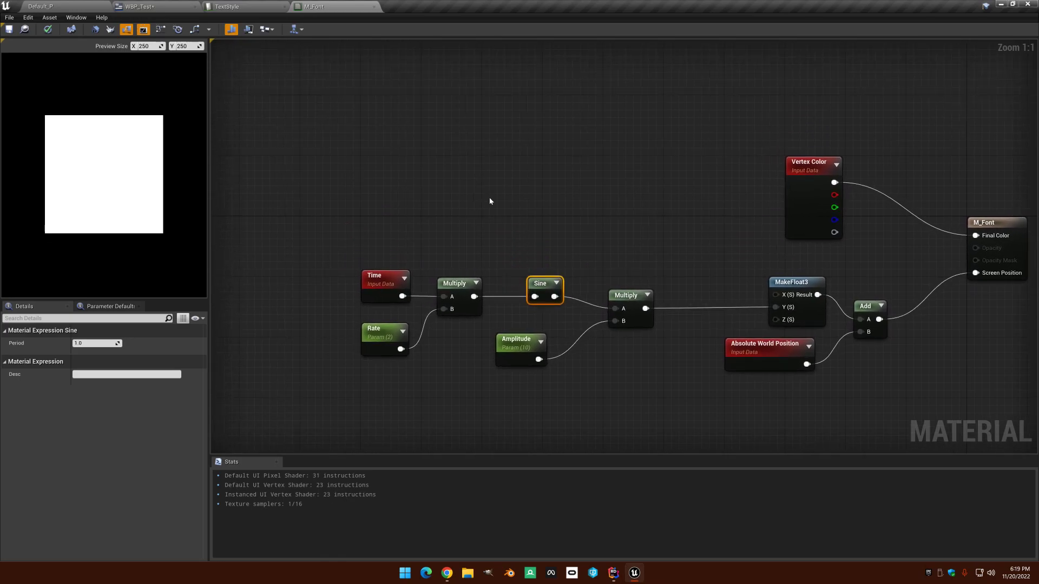
left_click_drag(545, 286, 568, 287)
right_click_drag(479, 246, 388, 250)
left_click_drag(389, 250, 499, 375)
left_click_drag(494, 302, 419, 301)
left_click(446, 241)
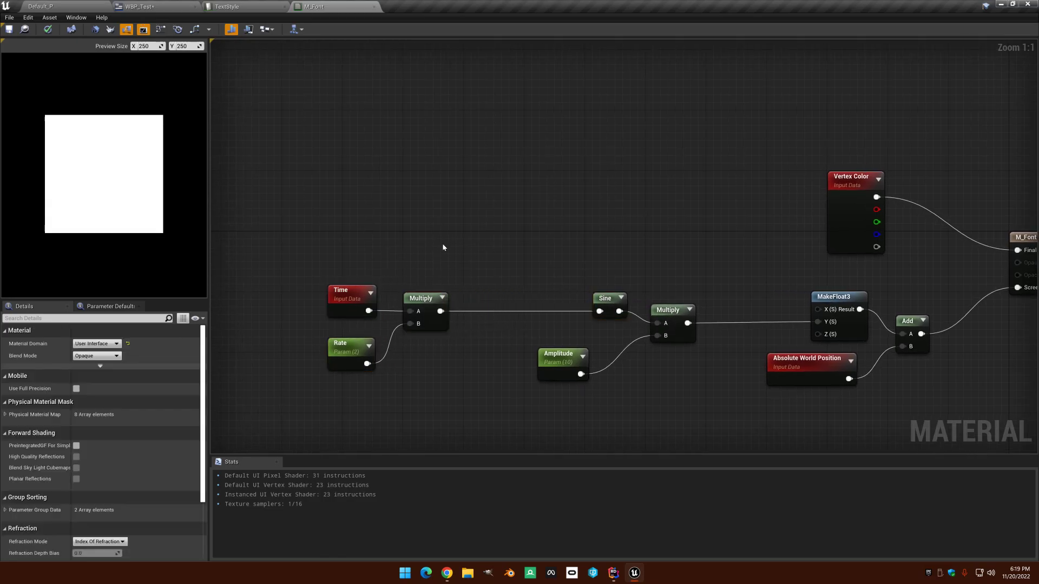
right_click_drag(577, 339, 577, 360)
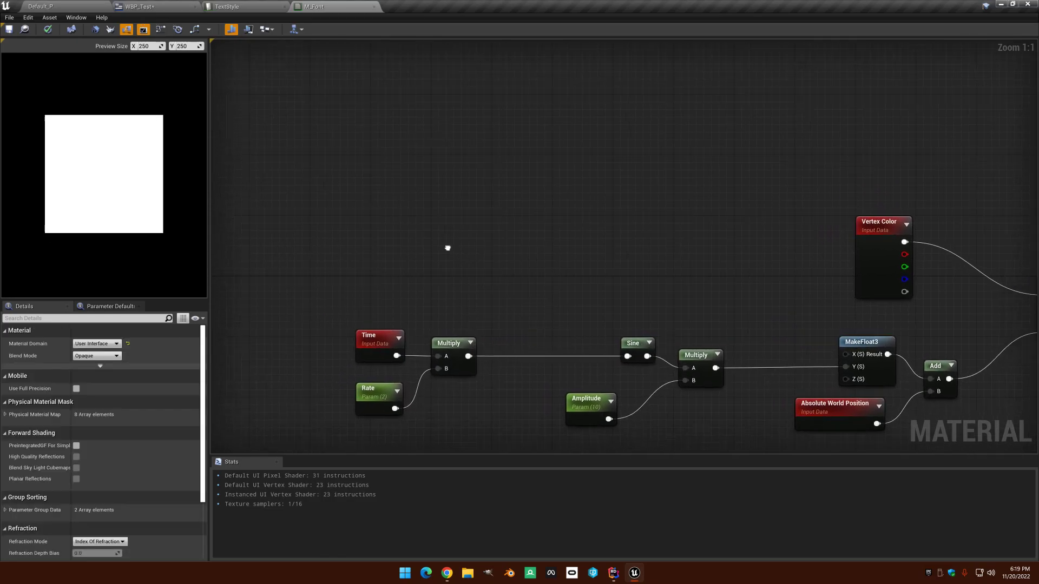
- Wire a new TexCoord[0] node into Final Color instead of Vertex Color and apply
right_click(347, 219)
type("tex")
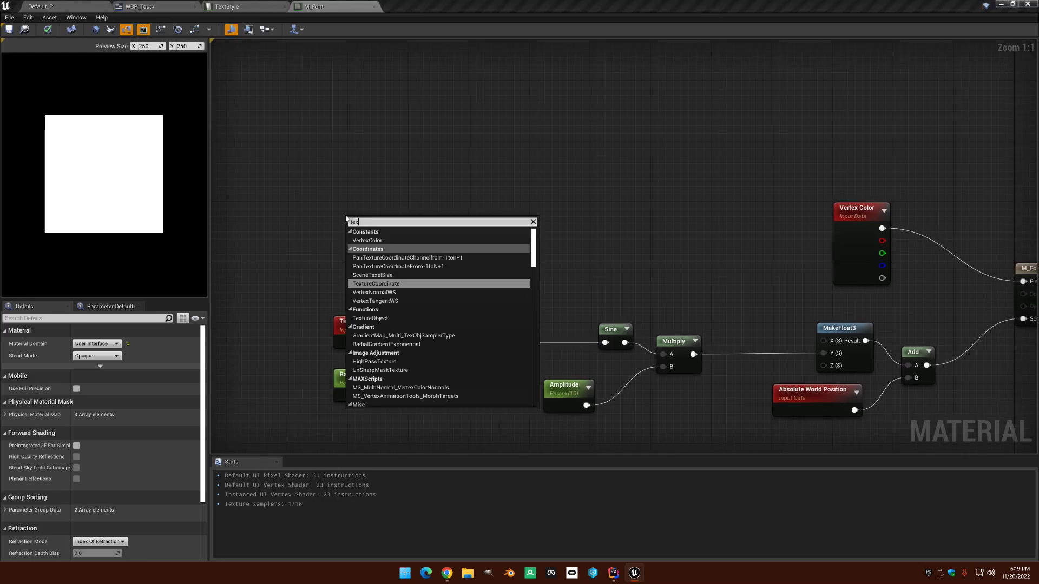
key("Return")
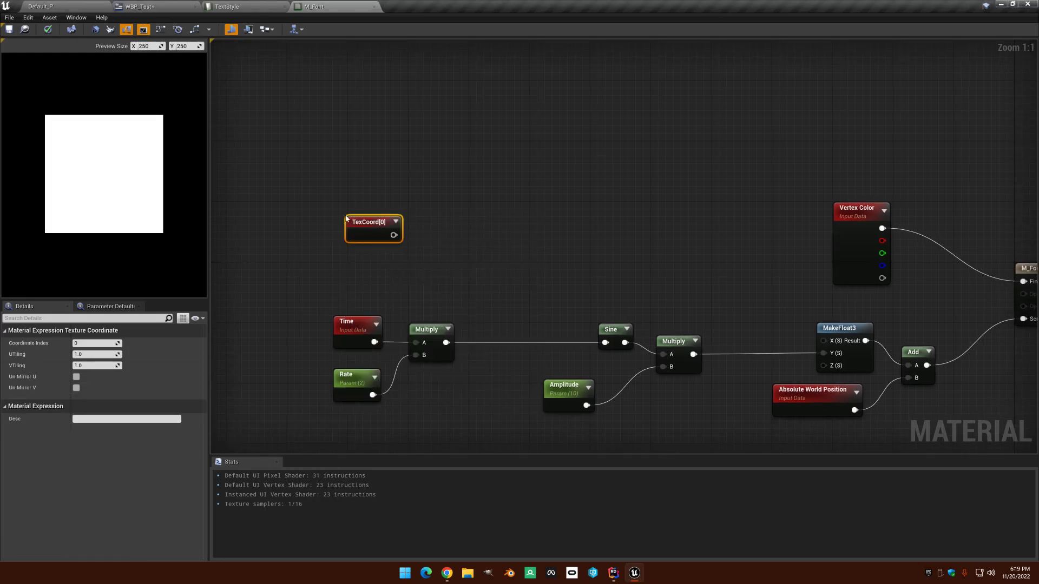
mouse_move(347, 218)
left_mouse_down()
mouse_move(348, 247)
mouse_move(349, 235)
left_mouse_up()
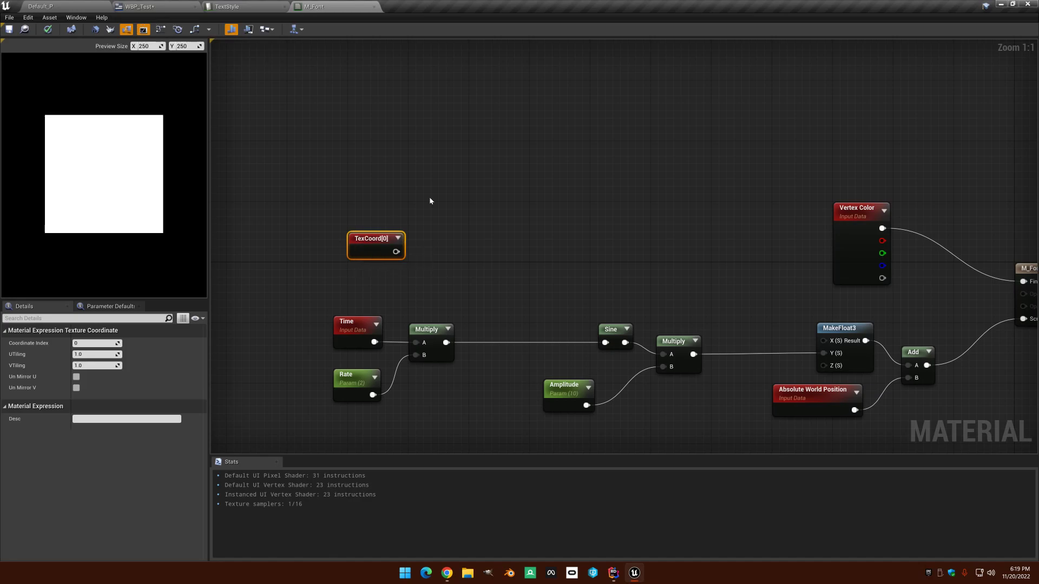
right_click_drag(438, 195, 399, 205)
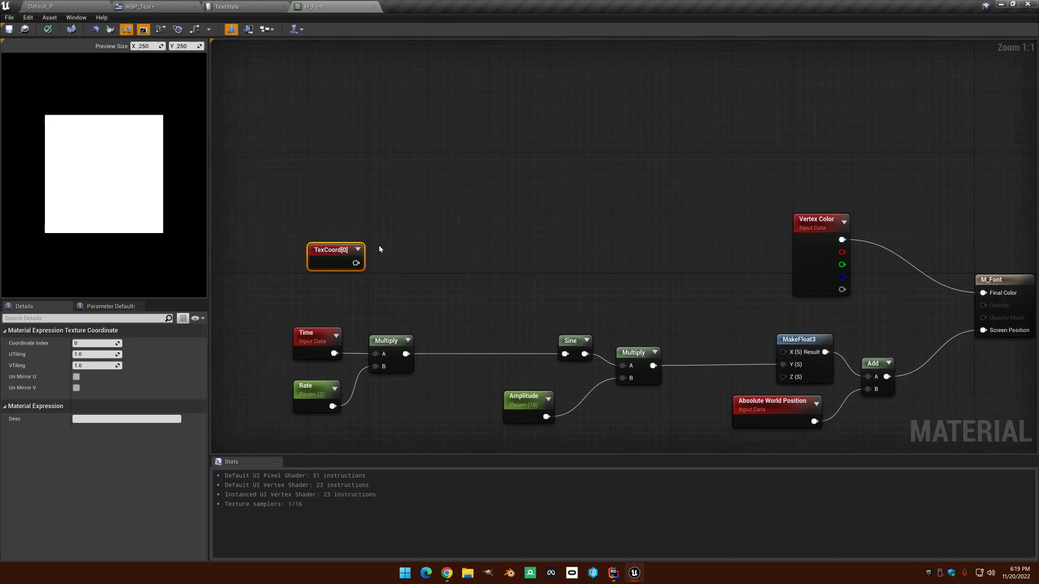
left_click_drag(357, 263, 988, 297)
left_click(8, 30)
left_click(155, 6)
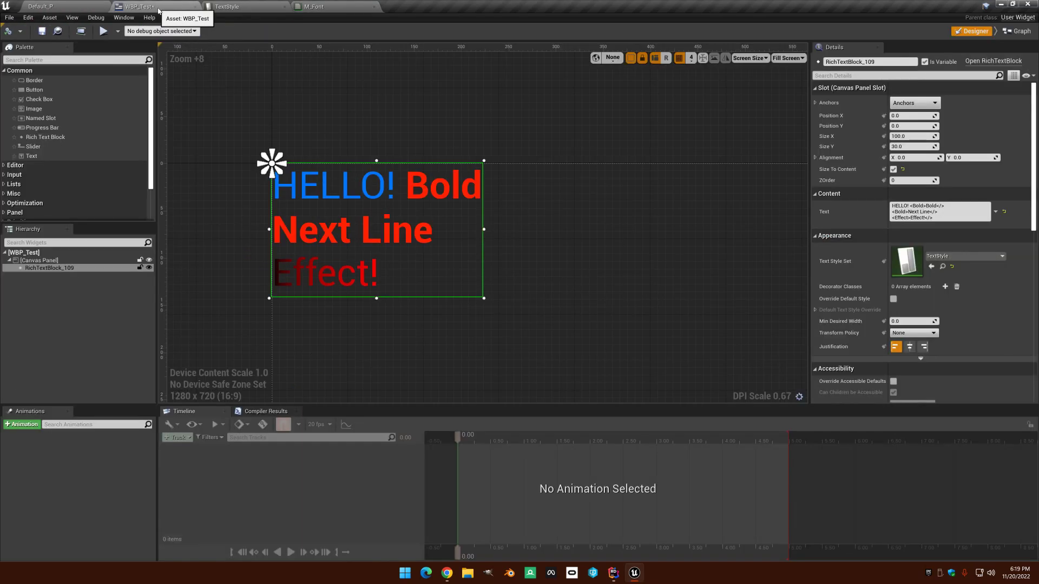
- Set the Effect row's colour green value to 1.0, making it white, and save TextStyle
left_click(235, 6)
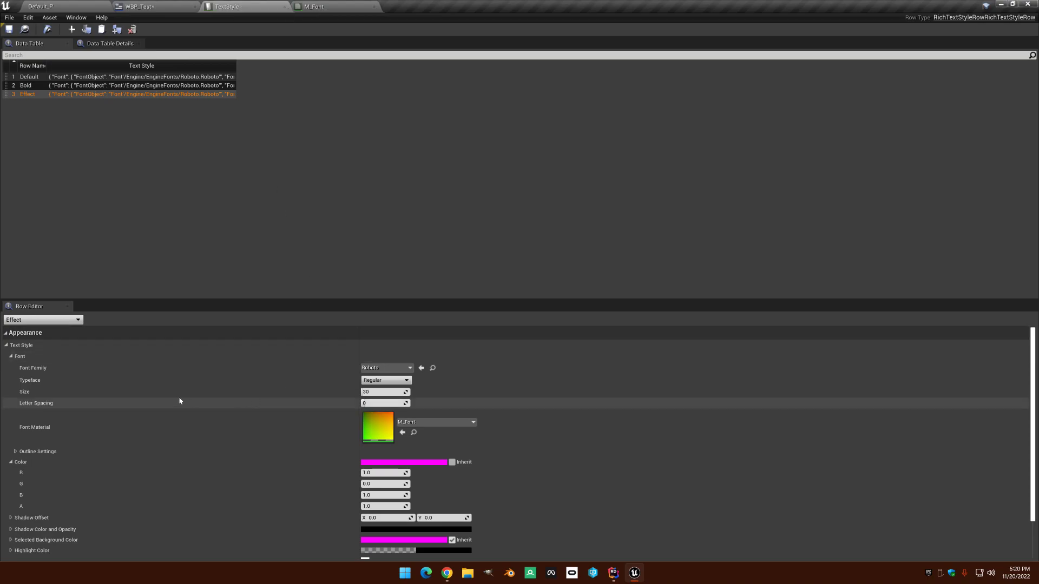
left_click(383, 484)
type("1")
key("Tab")
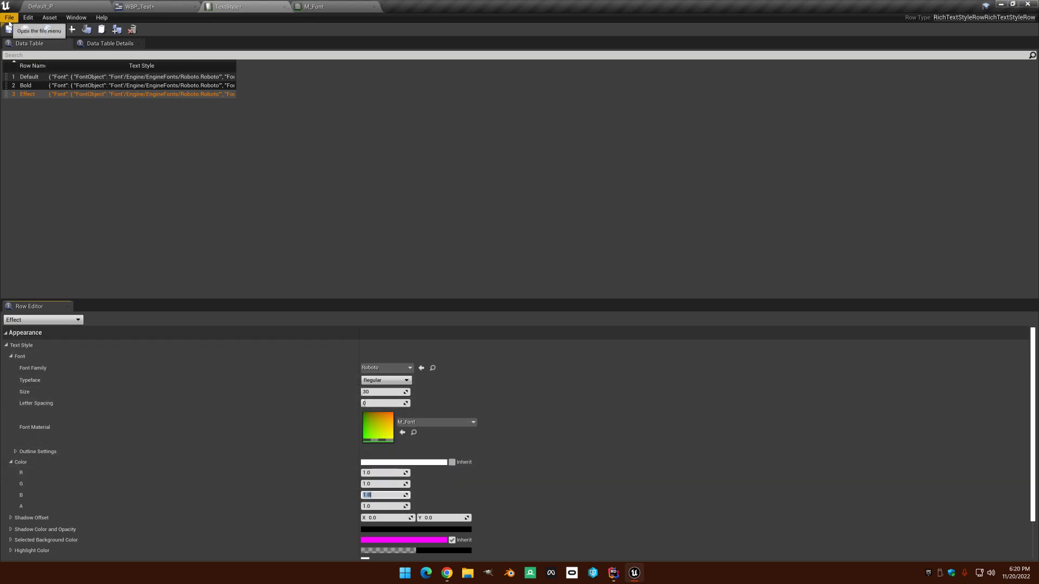
left_click(10, 28)
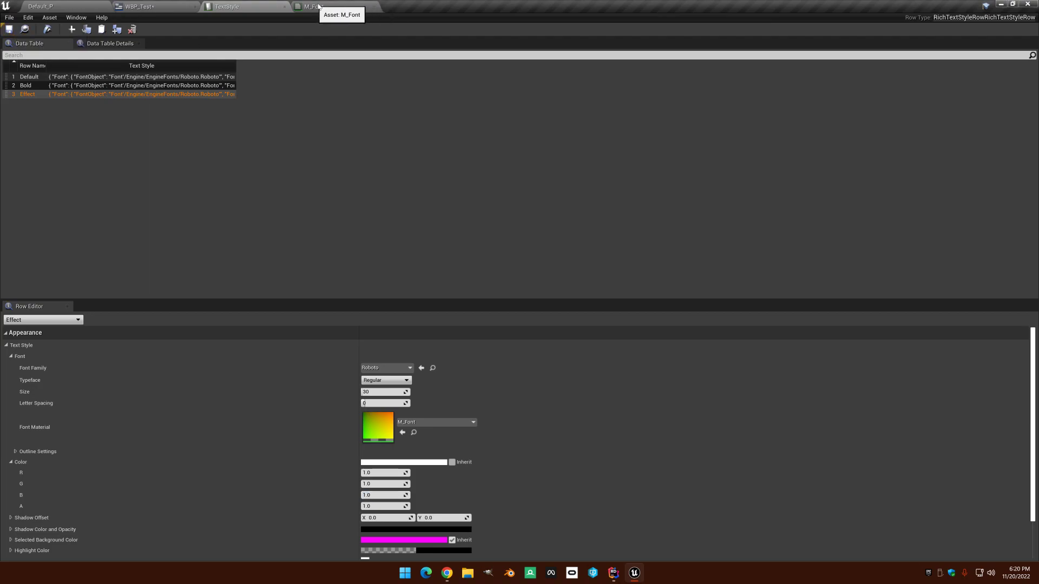
left_click(181, 3)
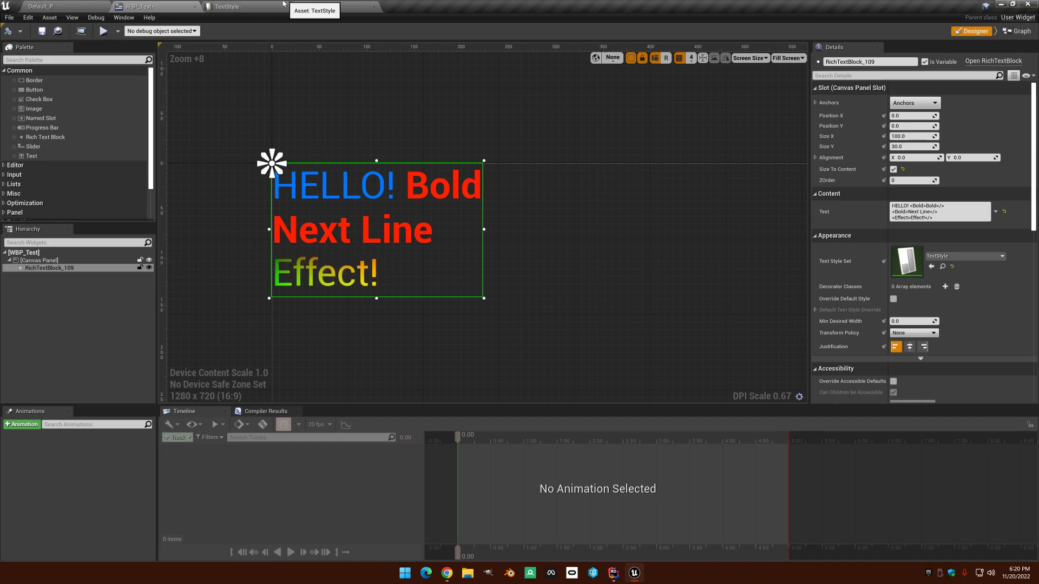
- Add a Component Mask keeping only R from the texture coordinate node
left_click(233, 6)
left_click(317, 6)
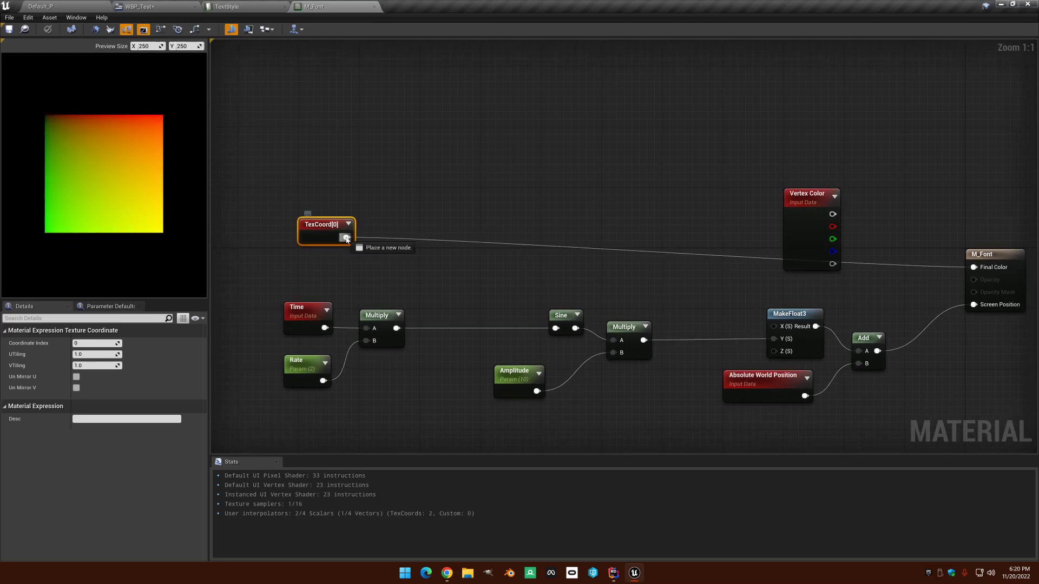
key("ctrl+y")
left_click_drag(346, 237, 399, 224)
left_click(77, 354)
right_click_drag(477, 204, 448, 225)
- Add the Mask (R) output to the Time×Rate product and feed the sum into Sine
mouse_move(396, 258)
left_mouse_down()
mouse_move(408, 264)
mouse_move(395, 261)
left_mouse_up()
left_click_drag(476, 311, 453, 306)
type("add")
key("Return")
left_click_drag(366, 351, 525, 350)
right_click_drag(498, 293, 489, 287)
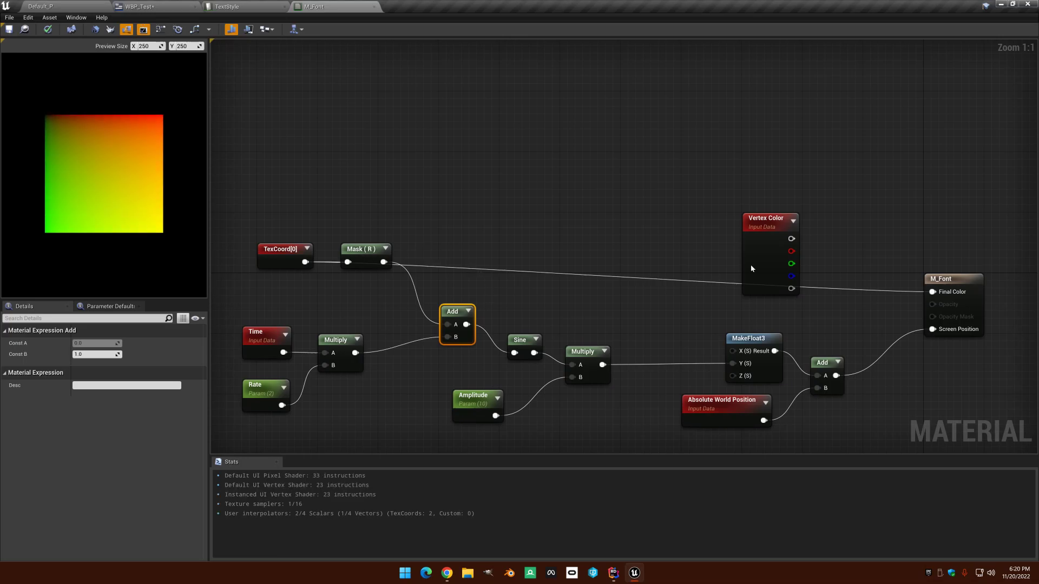
- Reconnect Vertex Color to Final Color, save the material, and preview WBP_Test
left_click_drag(791, 239, 933, 291)
right_click_drag(936, 295, 977, 303)
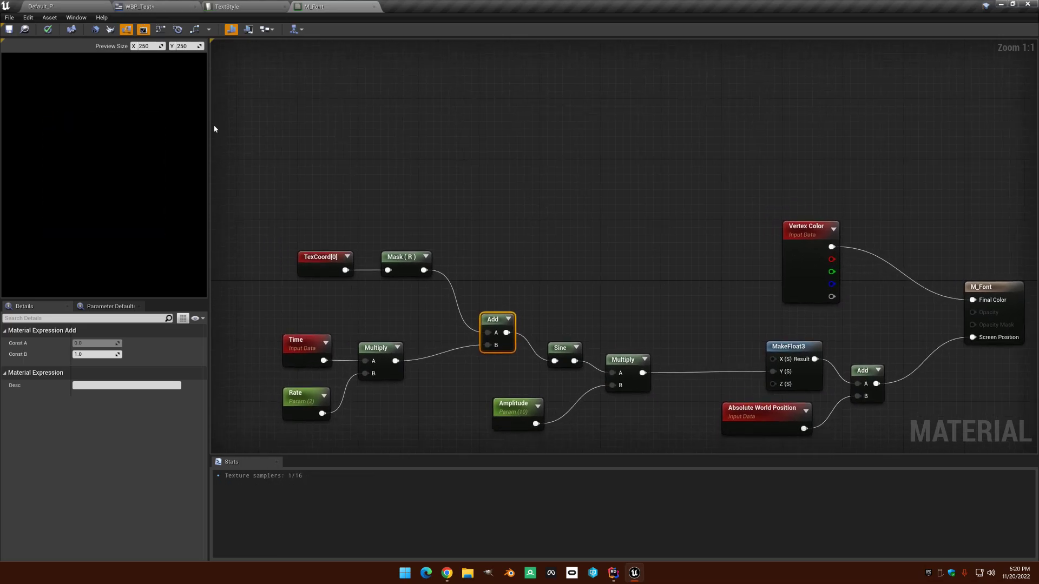
left_click(8, 30)
left_click(145, 6)
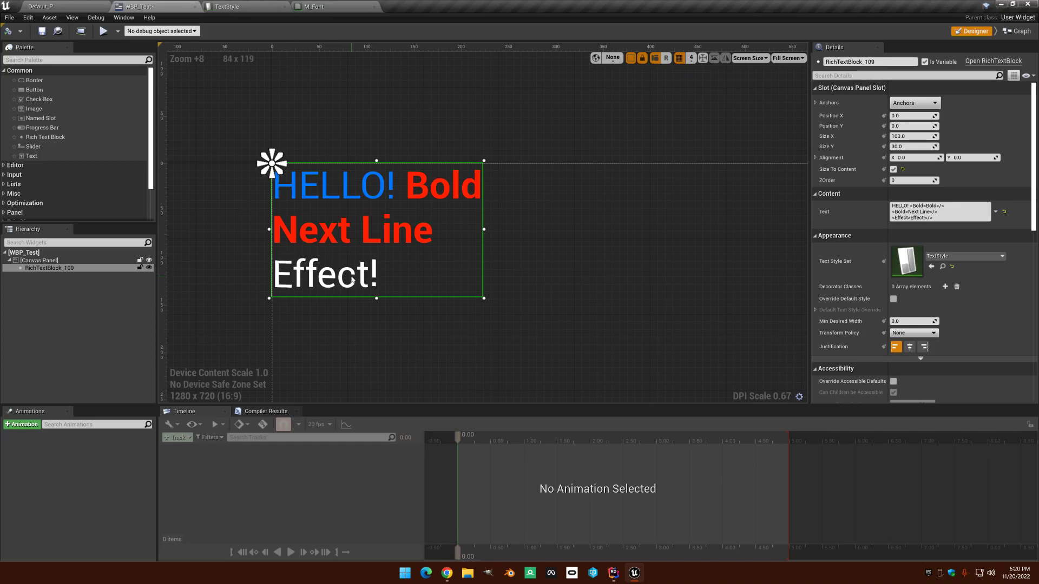
- Set the texture coordinate node's Coordinate Index to 1 and check WBP_Test
left_click(320, 7)
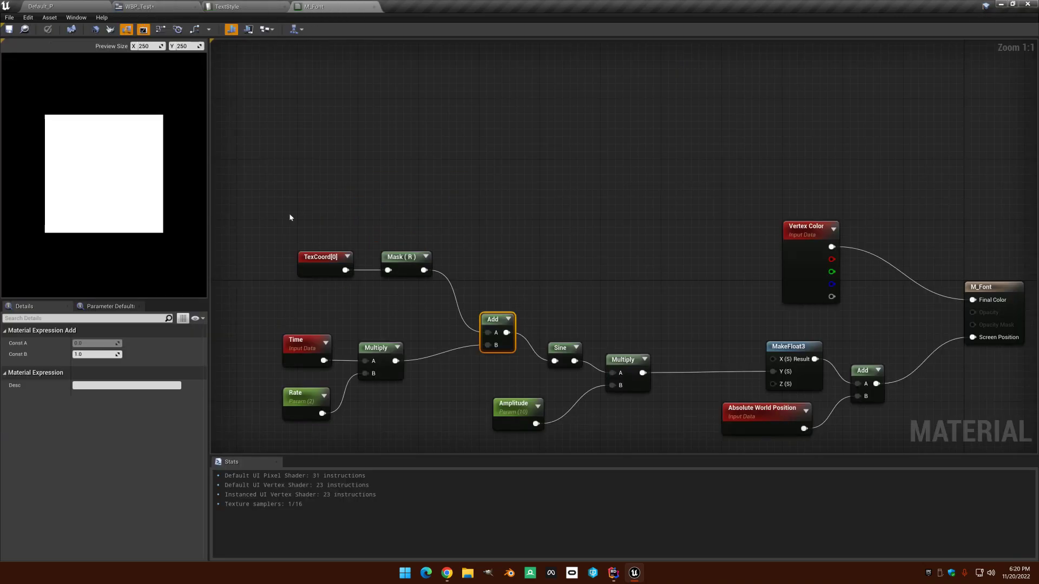
left_click(320, 259)
type("1")
key("Return")
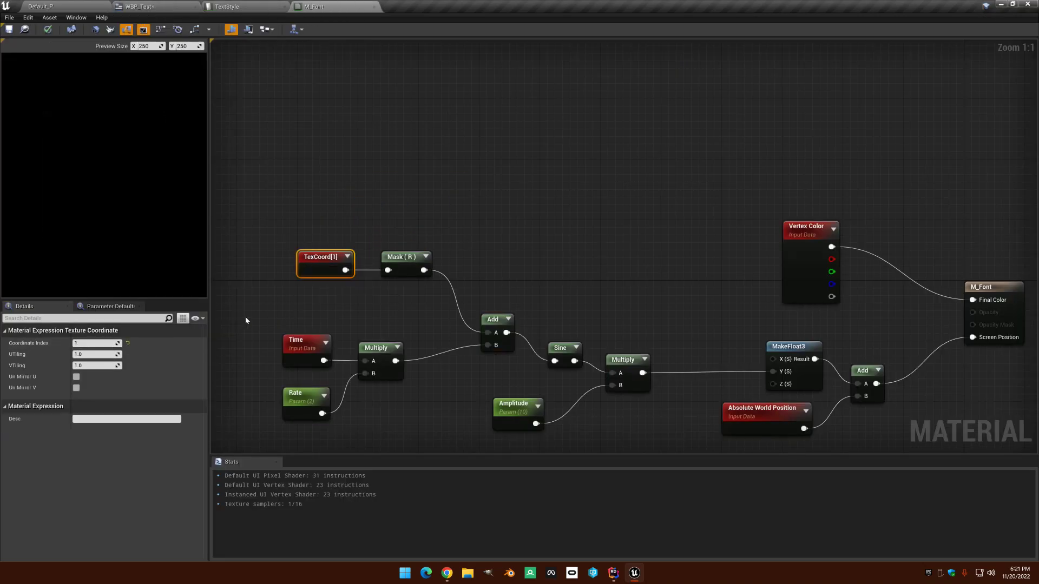
left_click(245, 316)
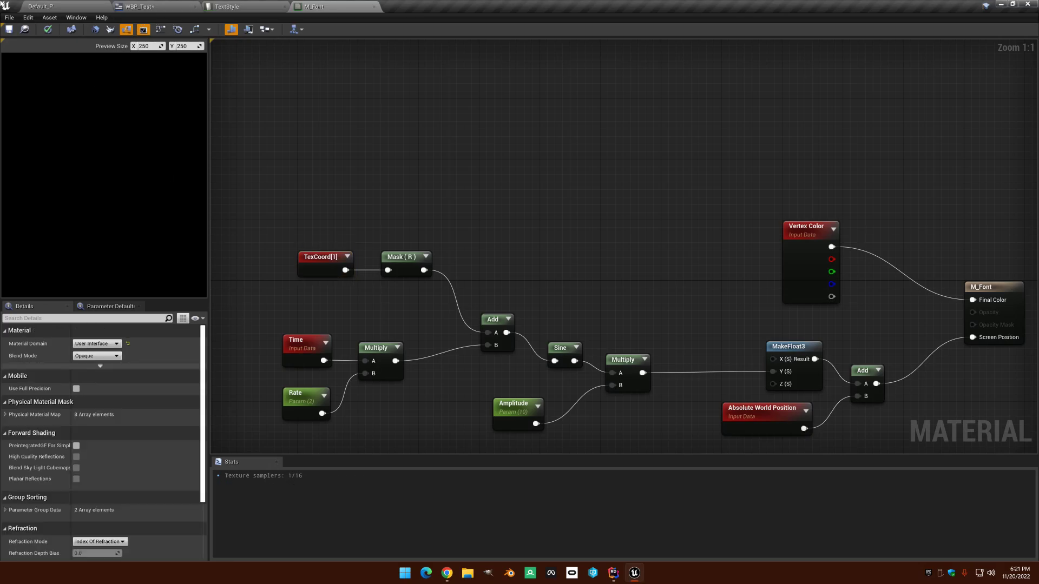
left_click(139, 6)
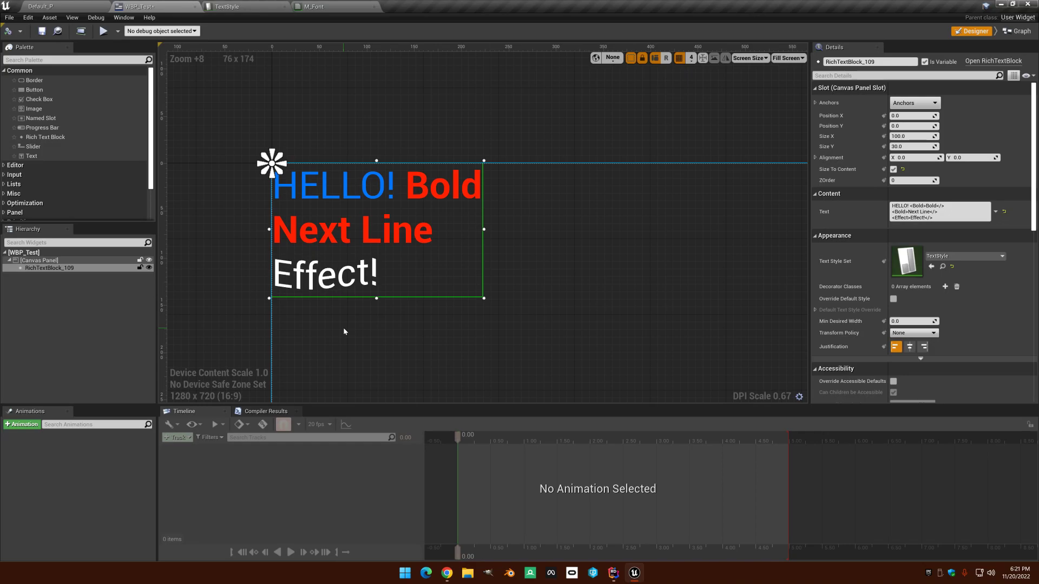
- Pan across the M_Font graph to review the nodes, then go back to WBP_Test
left_click(332, 5)
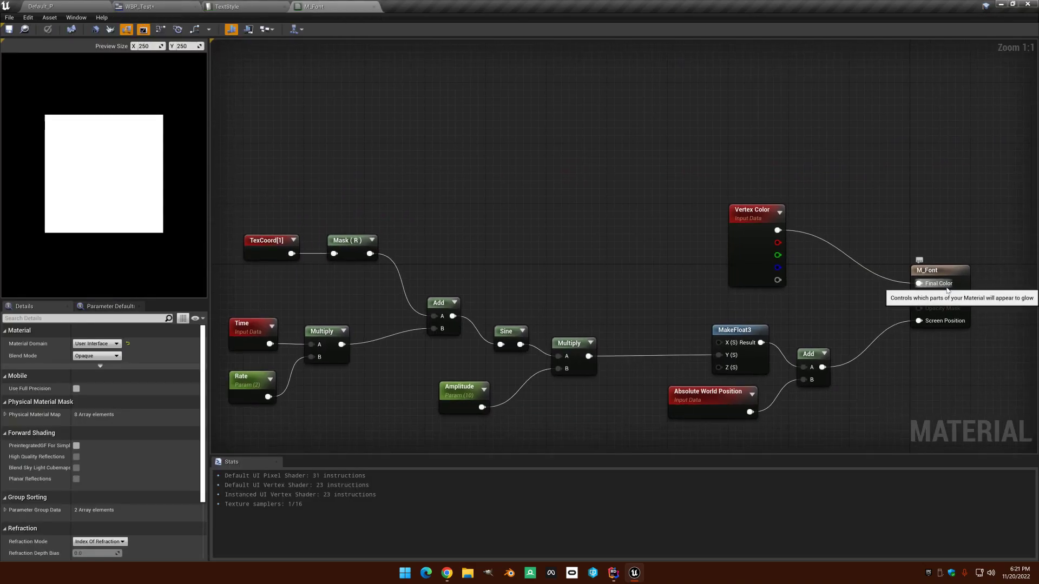
right_click_drag(485, 205, 551, 186)
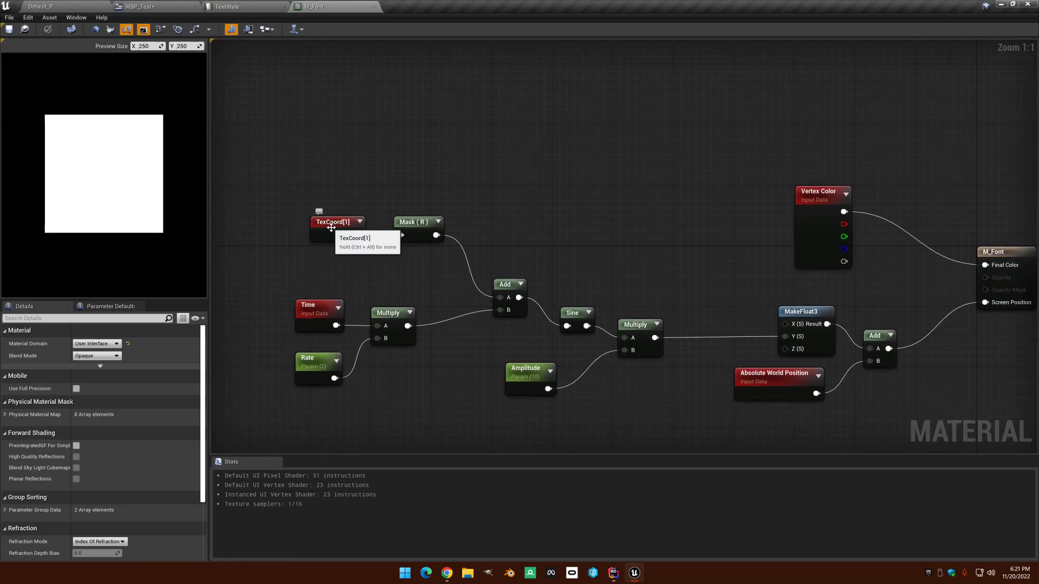
right_click_drag(539, 282, 442, 276)
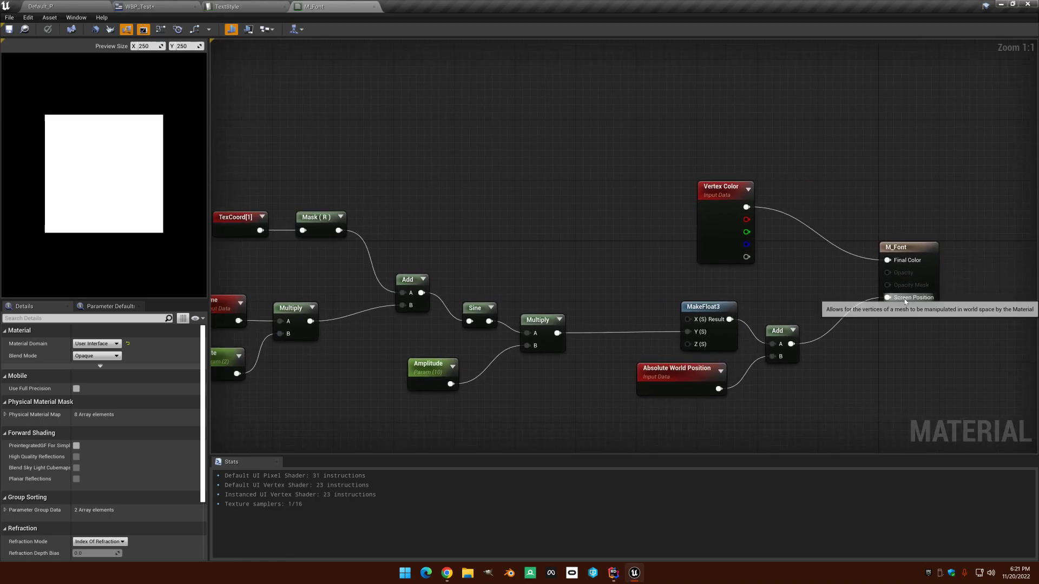
right_click_drag(362, 234, 413, 223)
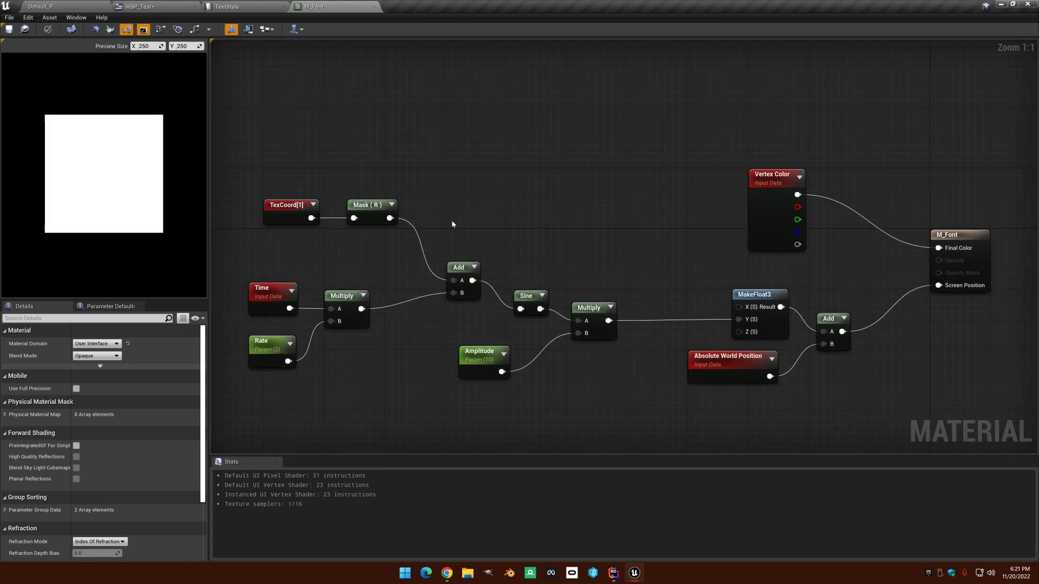
right_click_drag(285, 205, 322, 209)
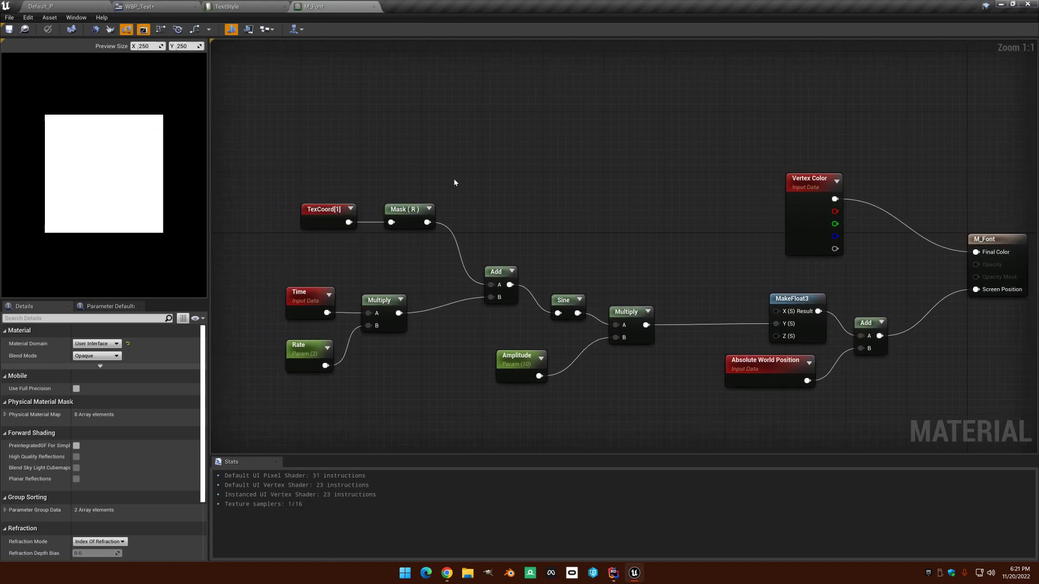
right_click_drag(454, 182, 490, 191)
left_click(200, 5)
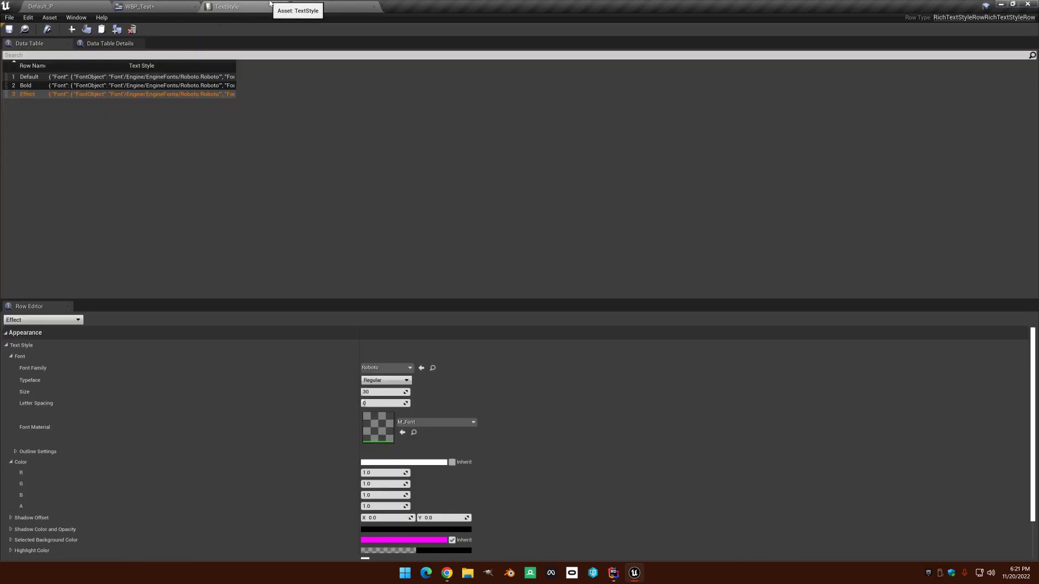
left_click(198, 6)
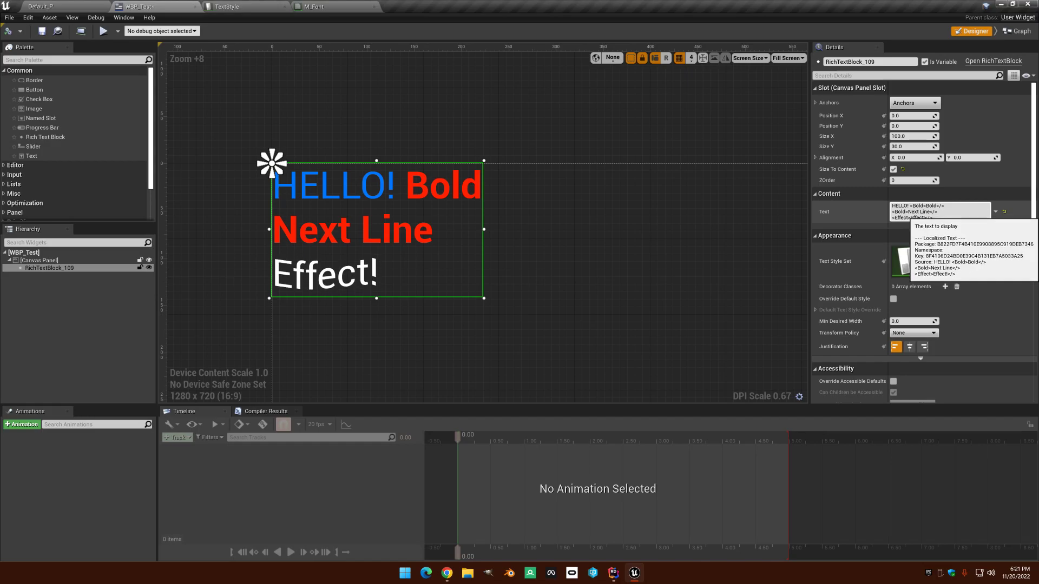
type("Effect>W</>")
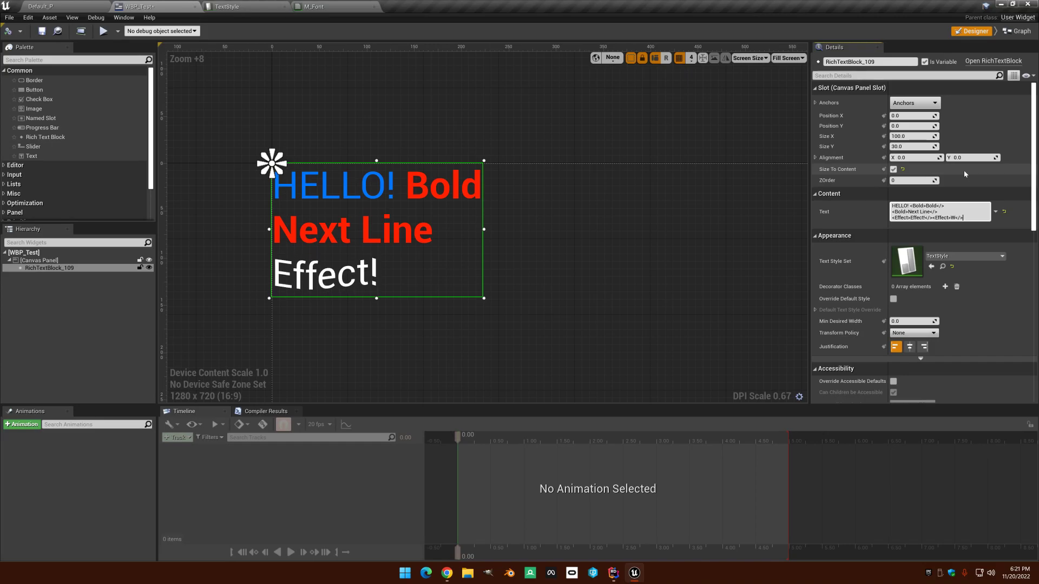
type("<Effect>A</>")
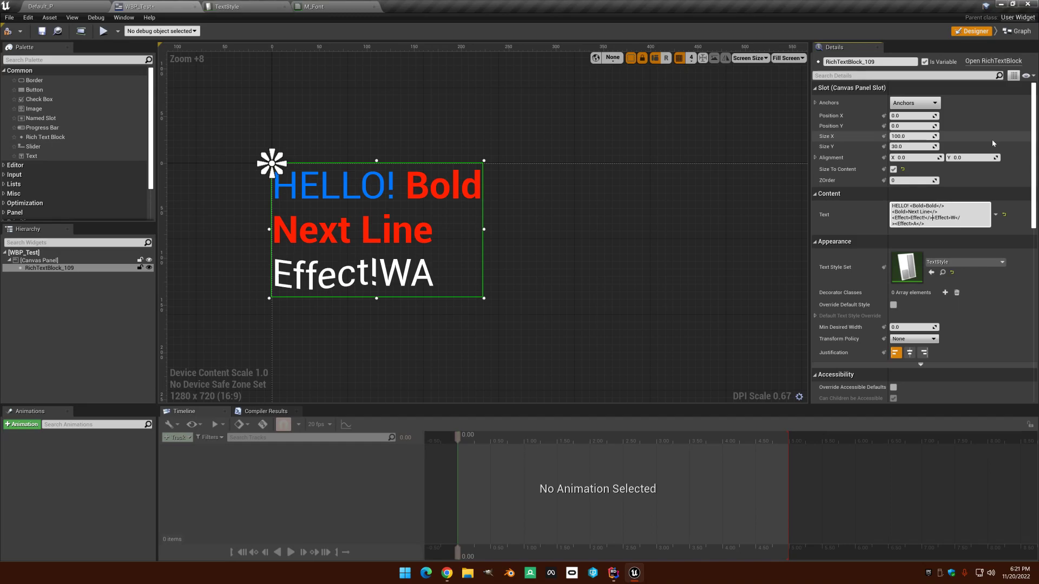
key("ctrl+shift+End")
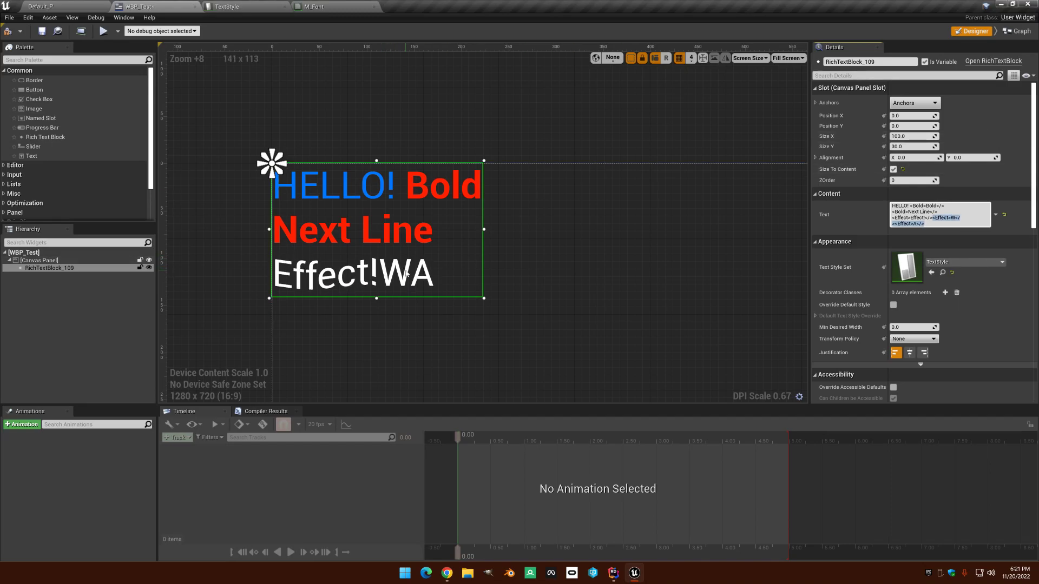
left_click(926, 224)
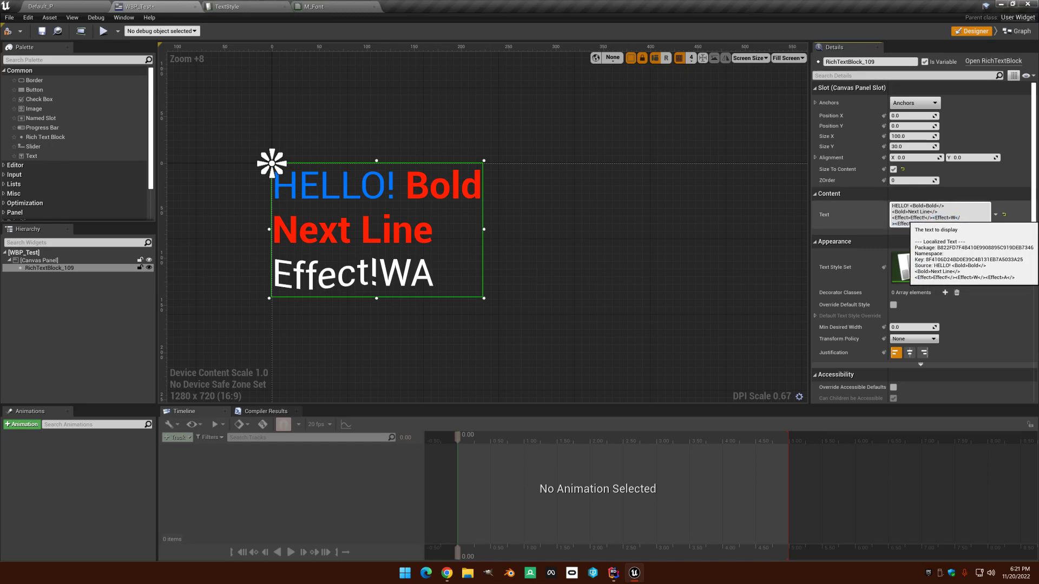
key("BackSpace")
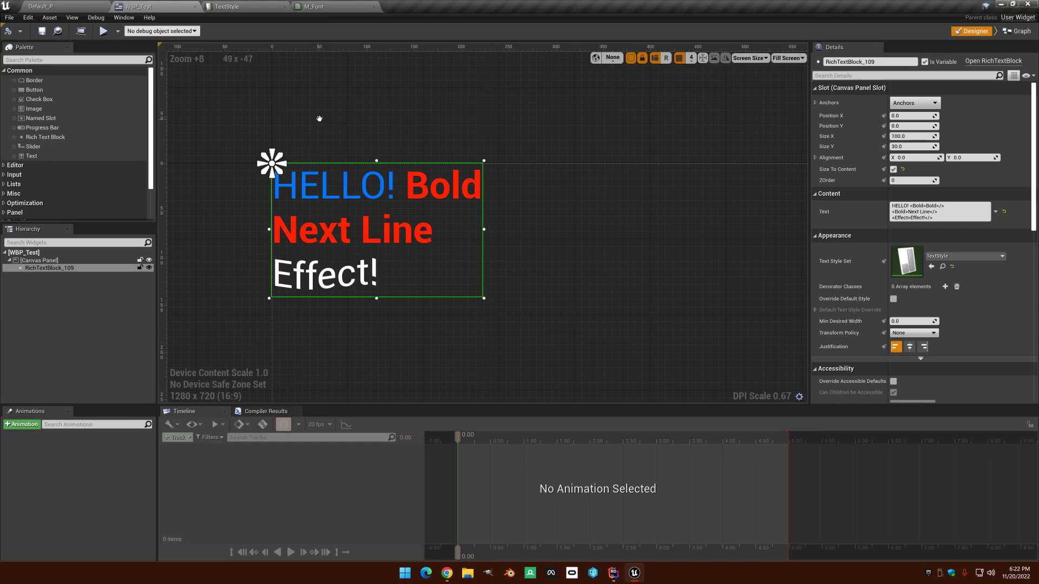
- Delete the nine wave nodes and the MakeFloat3 node from M_Font
right_click_drag(322, 118, 316, 83)
left_click(330, 5)
left_click_drag(274, 145, 645, 413)
key("Delete")
left_click(796, 279)
key("Delete")
- Route Absolute World Position through a new Mask (R G) node into Add's B input
right_click_drag(744, 239, 638, 216)
left_click_drag(703, 327, 654, 338)
left_click(718, 337)
mouse_move(733, 338)
left_mouse_down()
mouse_move(717, 338)
mouse_move(772, 308)
mouse_move(720, 350)
left_mouse_up()
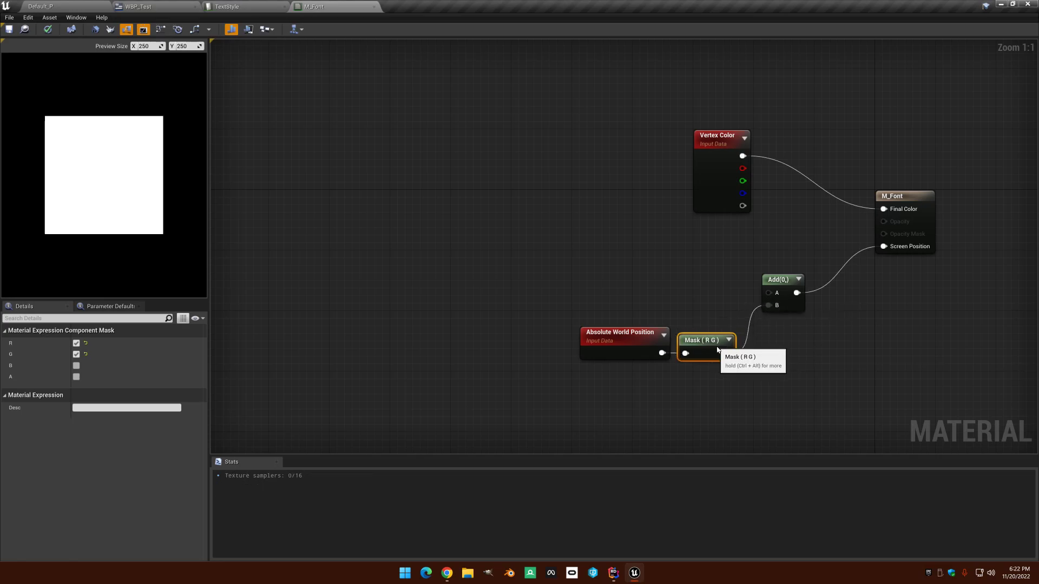
left_click(606, 287)
right_click_drag(550, 263, 436, 201)
- Add a TextureCoordinate node with index 1 and feed it into a pasted Mask that keeps only R
right_click(352, 176)
type("tex")
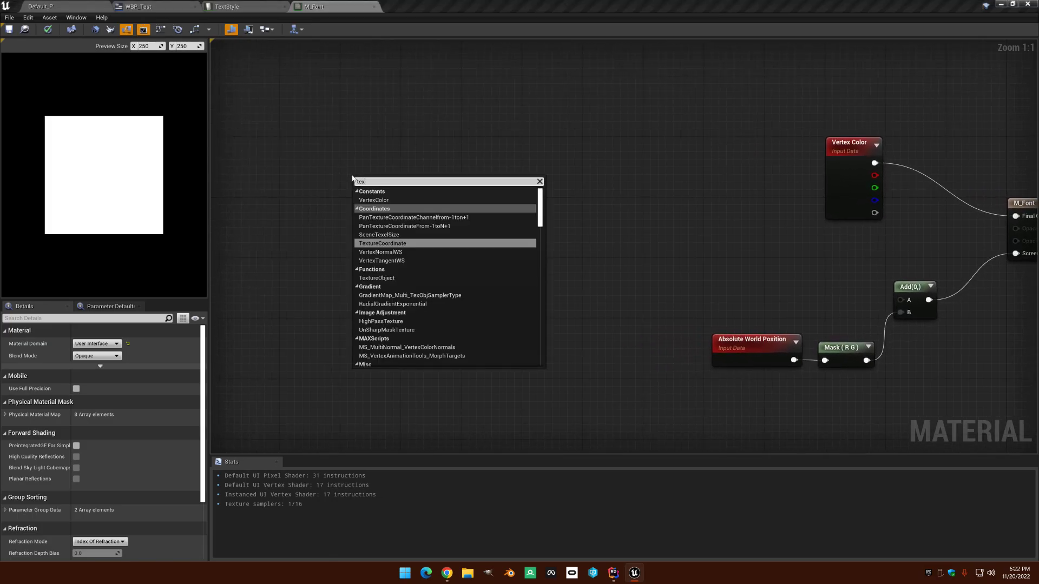
key("Return")
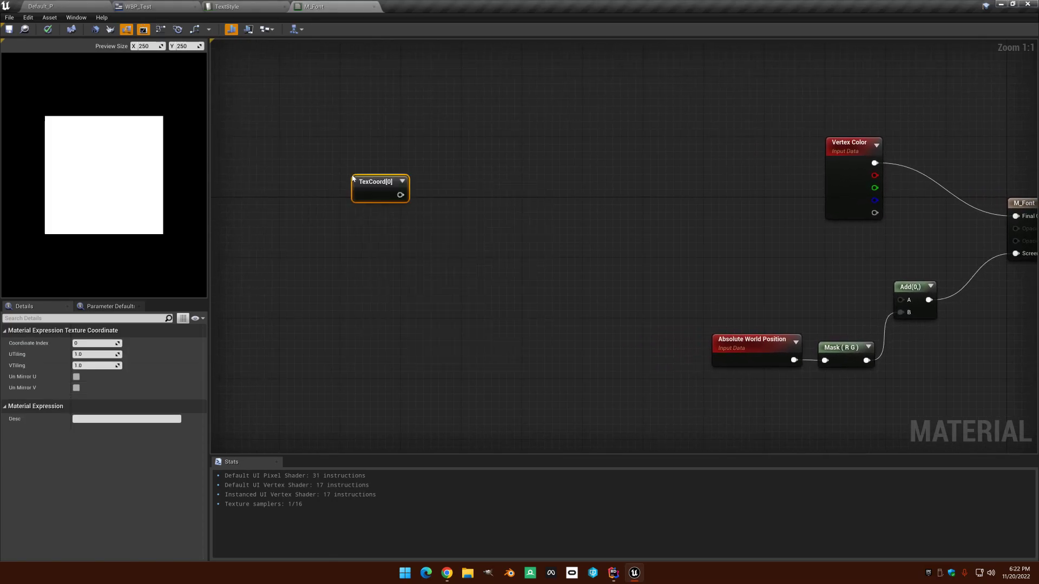
left_click_drag(92, 343, 103, 343)
left_click(336, 277)
left_click_drag(378, 187, 305, 186)
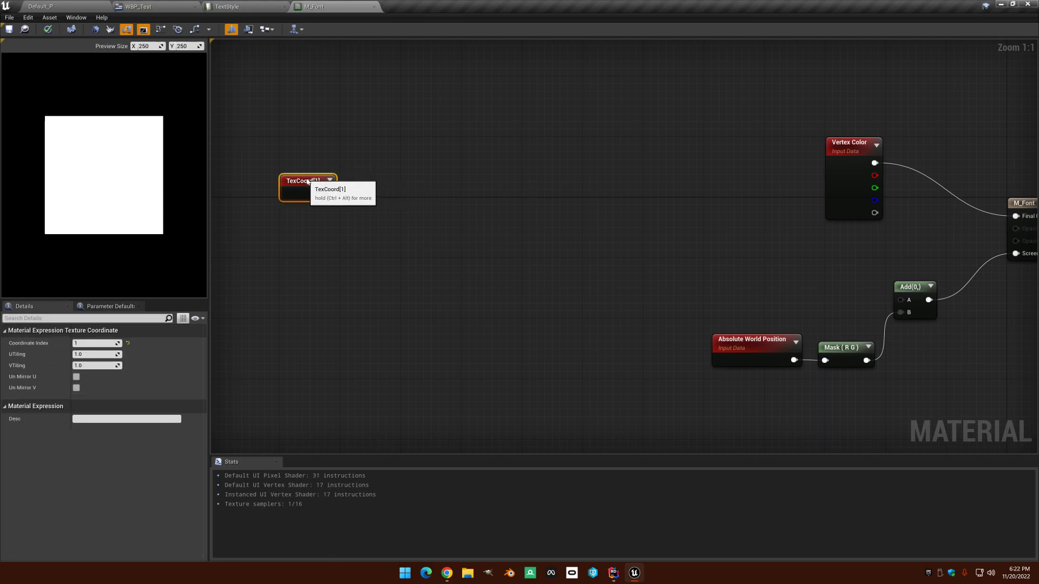
key("ctrl+v")
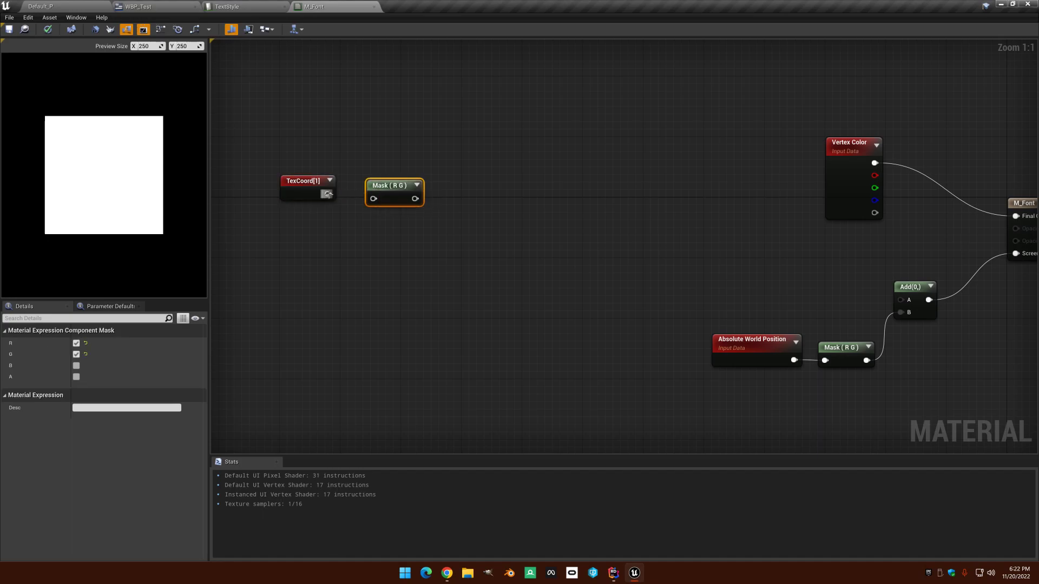
left_click_drag(328, 194, 371, 185)
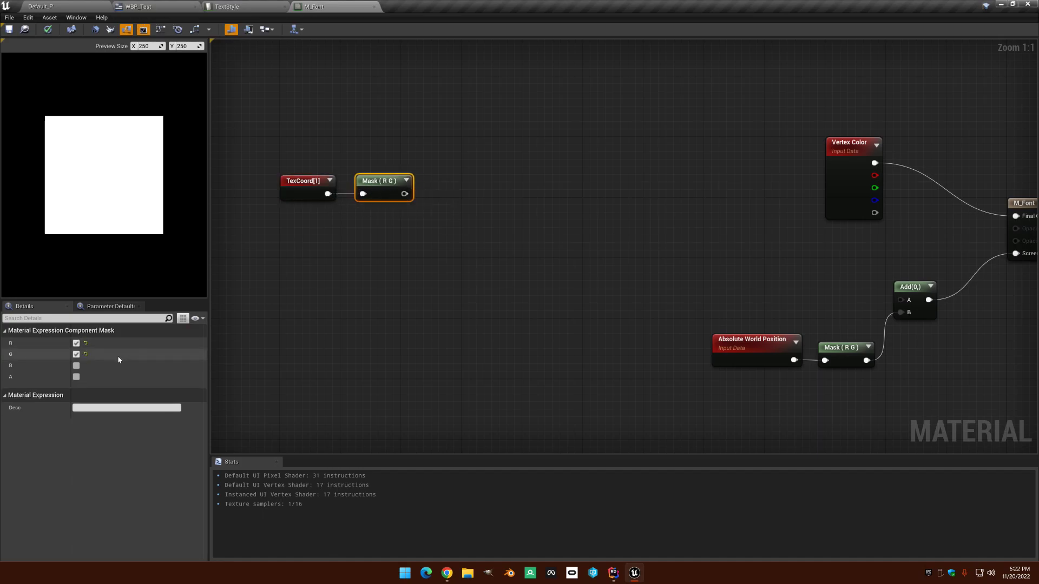
left_click(76, 355)
- Add a Subtract node wired from the R mask
right_click_drag(358, 226, 356, 241)
left_click_drag(397, 208, 449, 201)
type("sub")
key("Return")
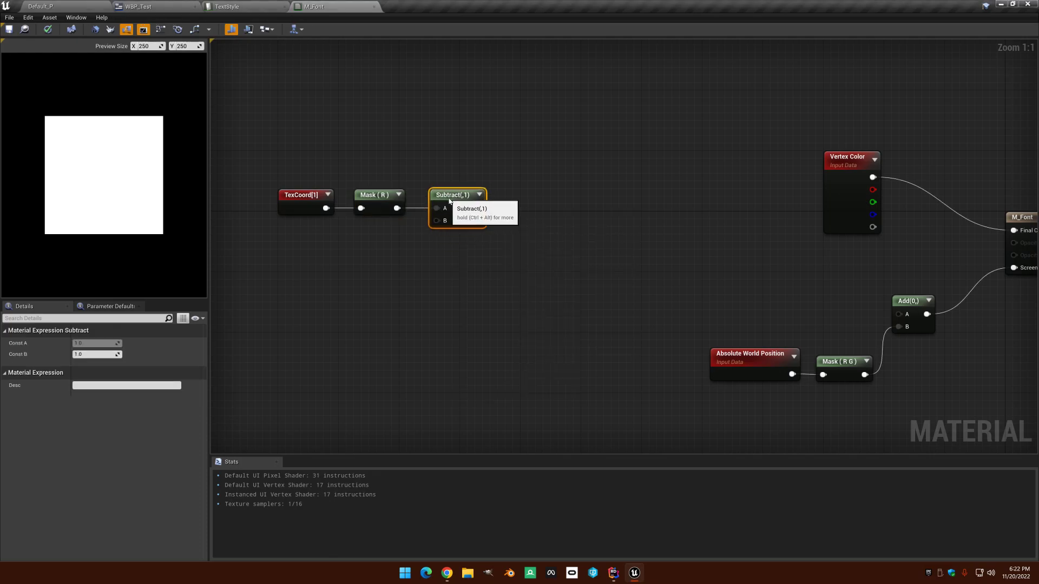
- Create a scalar parameter XOffset with default 0.5 feeding Subtract's B input
left_click(355, 240)
type("Off")
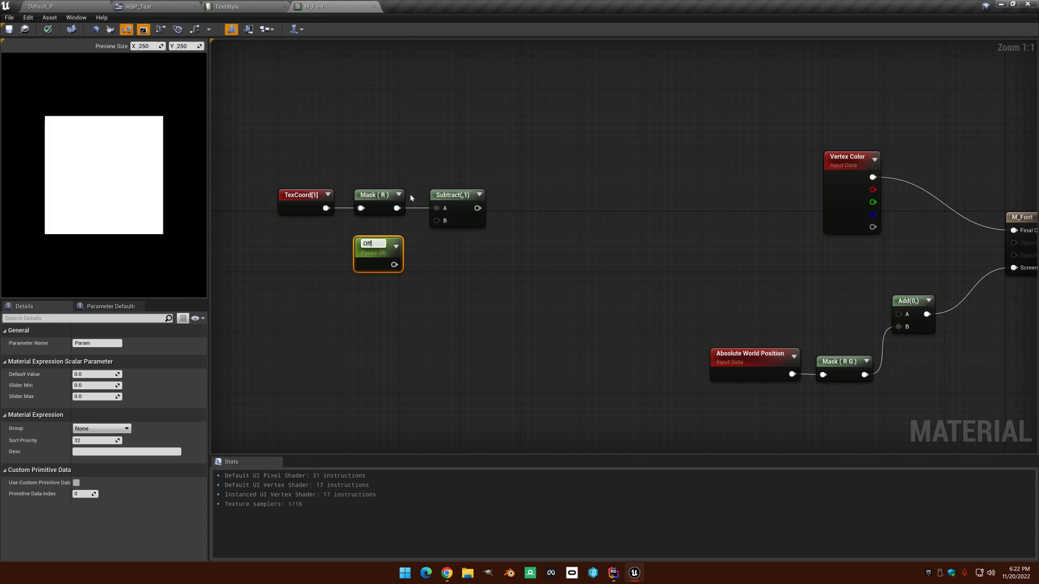
type("set")
key("Home")
type("X")
key("Return")
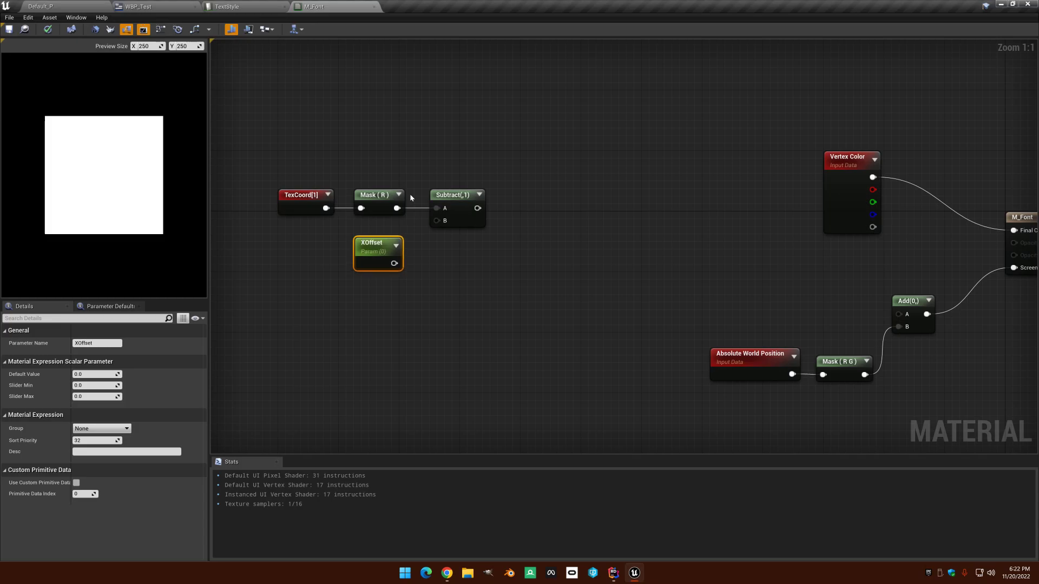
left_click_drag(394, 264, 377, 250)
left_click(95, 374)
type("0.5")
key("Return")
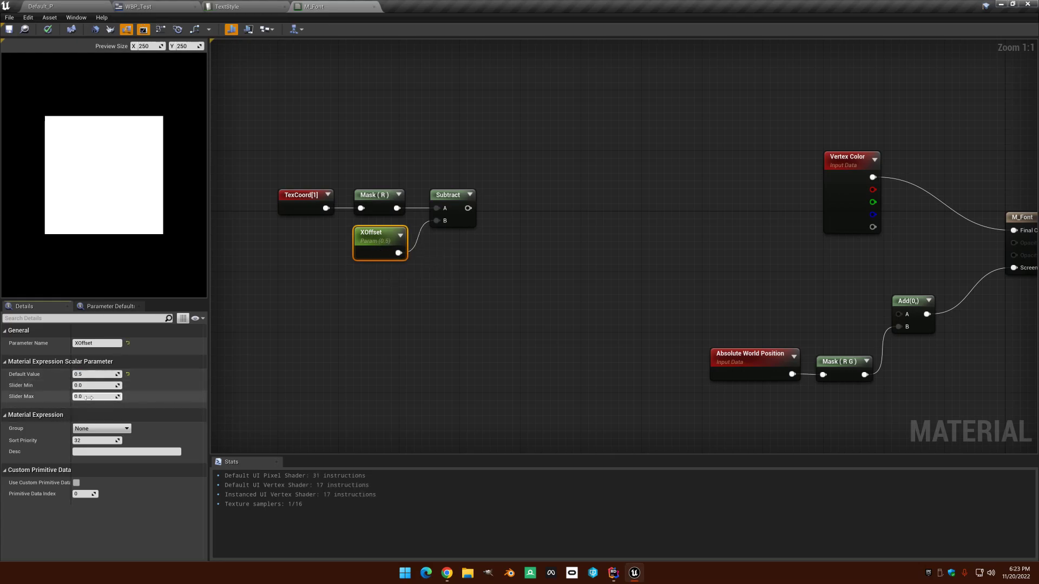
left_click(358, 334)
right_click_drag(357, 337, 348, 350)
left_click_drag(440, 280, 382, 251)
- Preview the Subtract node's output
right_click(443, 225)
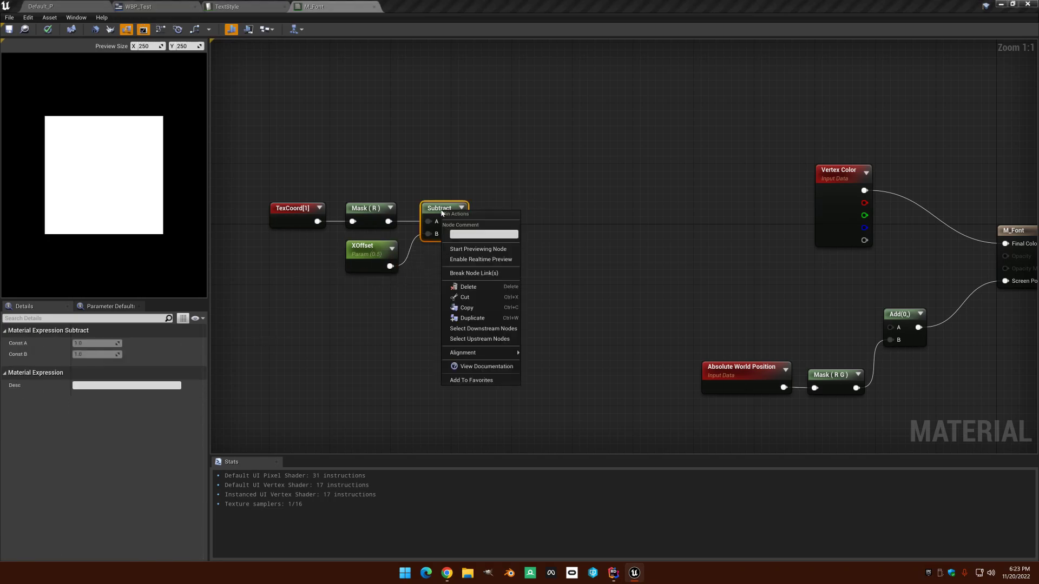
left_click(474, 250)
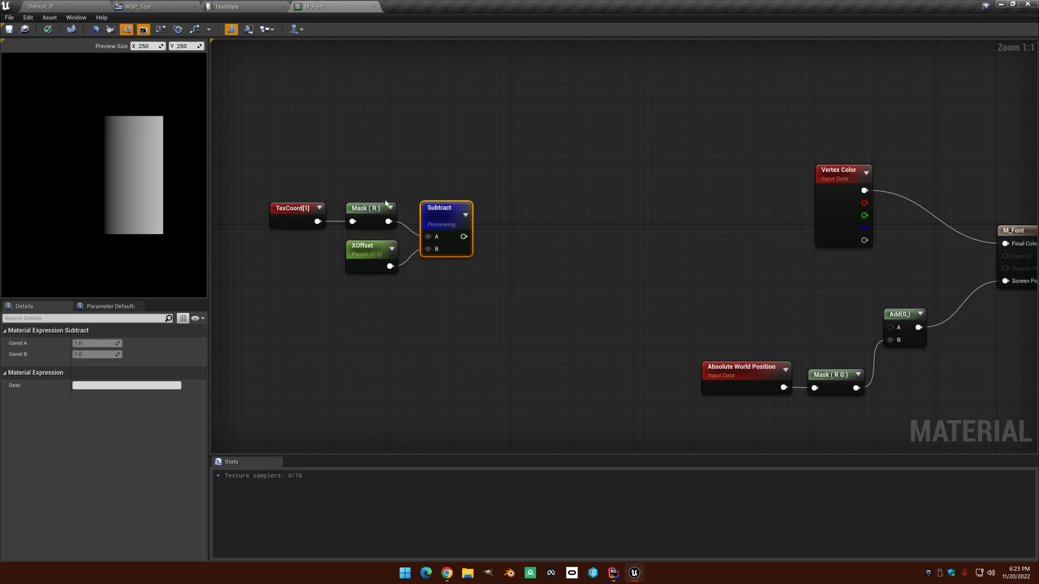
right_click_drag(494, 144, 483, 140)
left_click(407, 267)
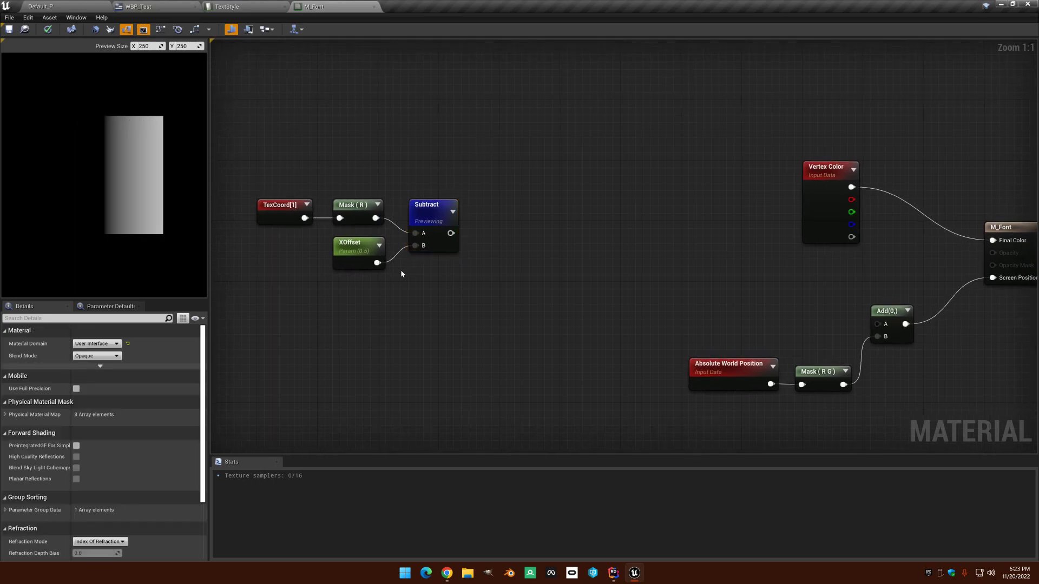
- Divide a Constant 1 by a OneMinus of XOffset
left_click(400, 271)
left_click_drag(377, 263, 418, 272)
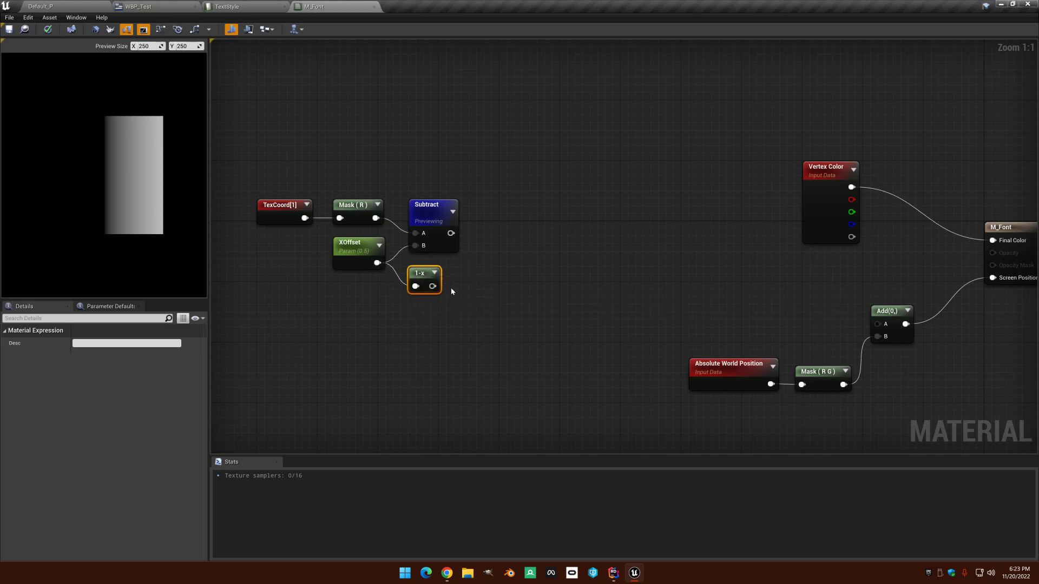
left_click(456, 264)
type("1")
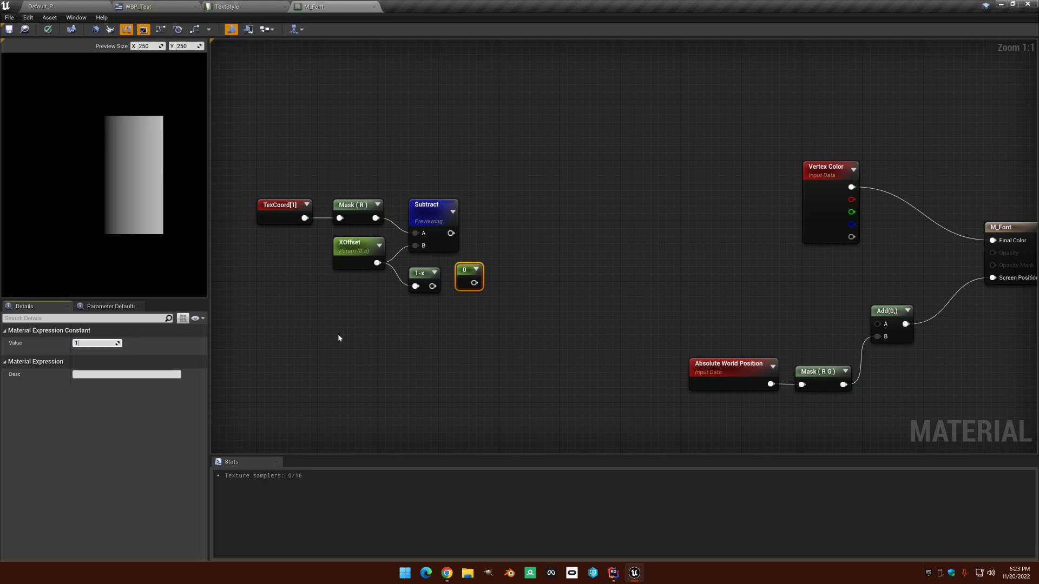
left_click_drag(474, 282, 493, 318)
type("divide")
key("Return")
left_click_drag(450, 233, 488, 236)
- Multiply the Subtract result by the Divide output and preview that Multiply
type("multiply")
key("Return")
left_click_drag(512, 287, 519, 220)
right_click(523, 222)
left_click(549, 259)
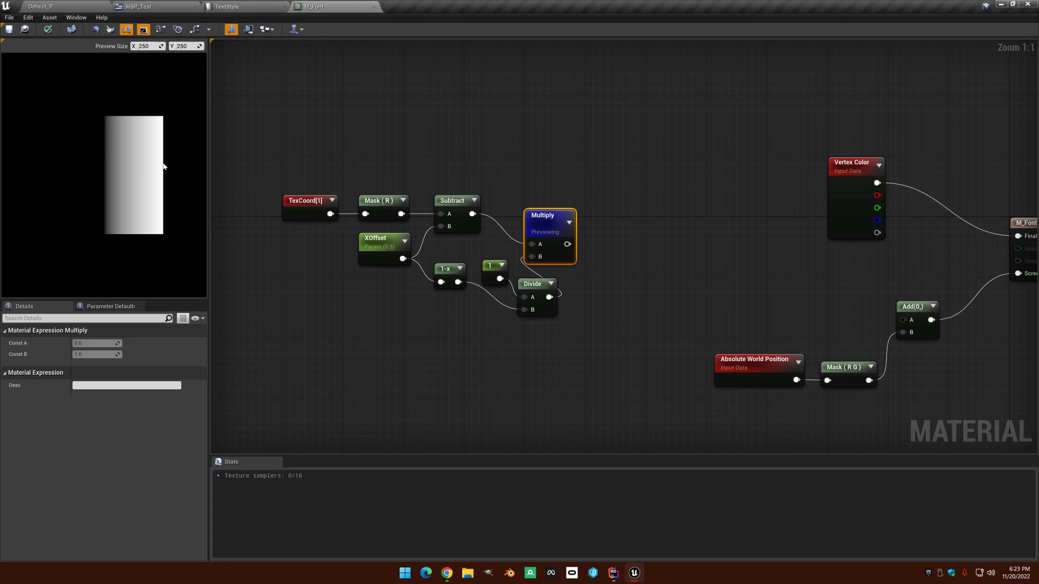
left_click(484, 201)
right_click_drag(485, 200, 489, 200)
left_click(380, 253)
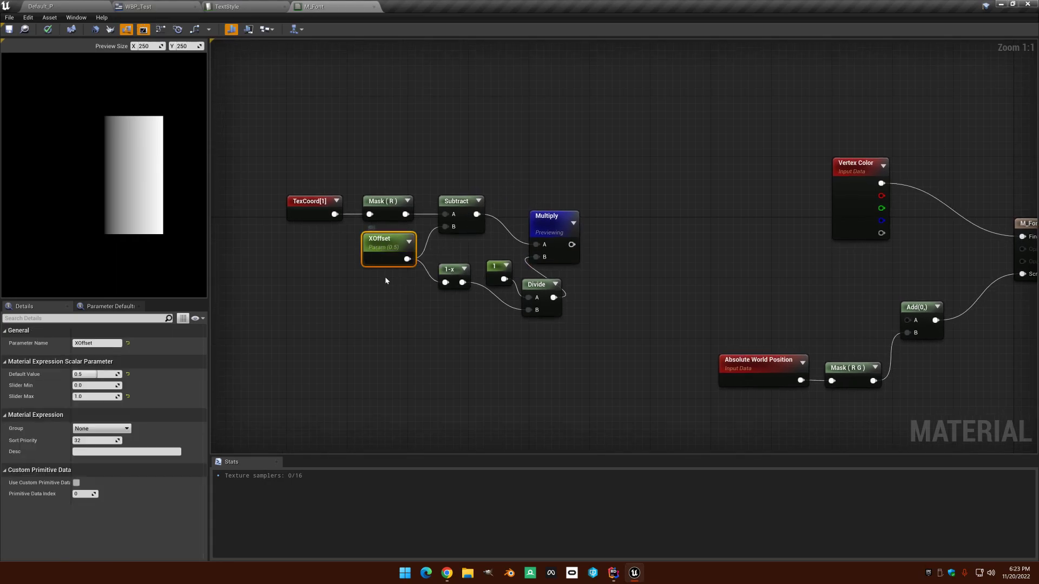
left_click(97, 374)
type("0.25")
key("Return")
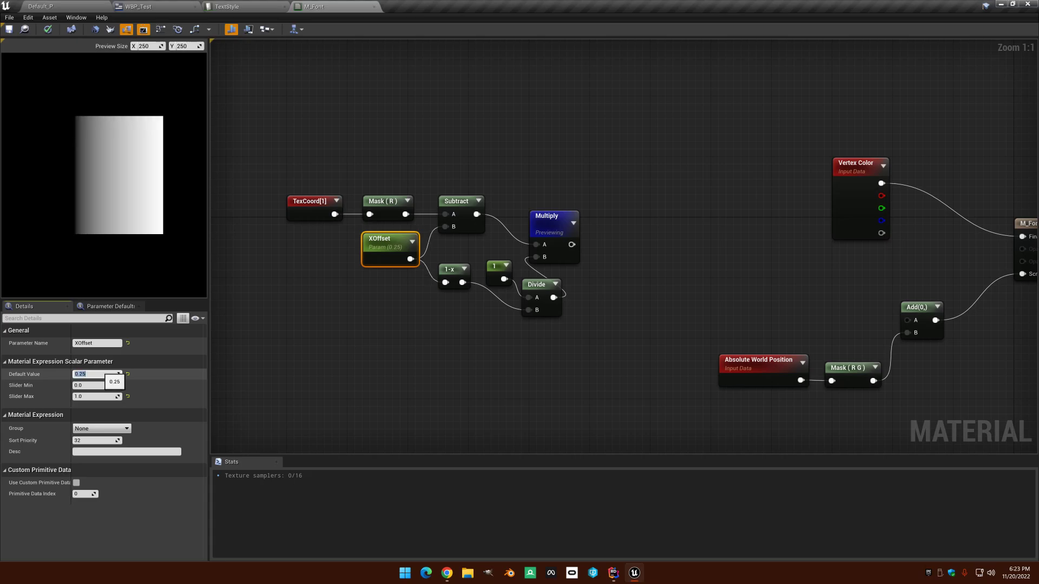
left_click(350, 288)
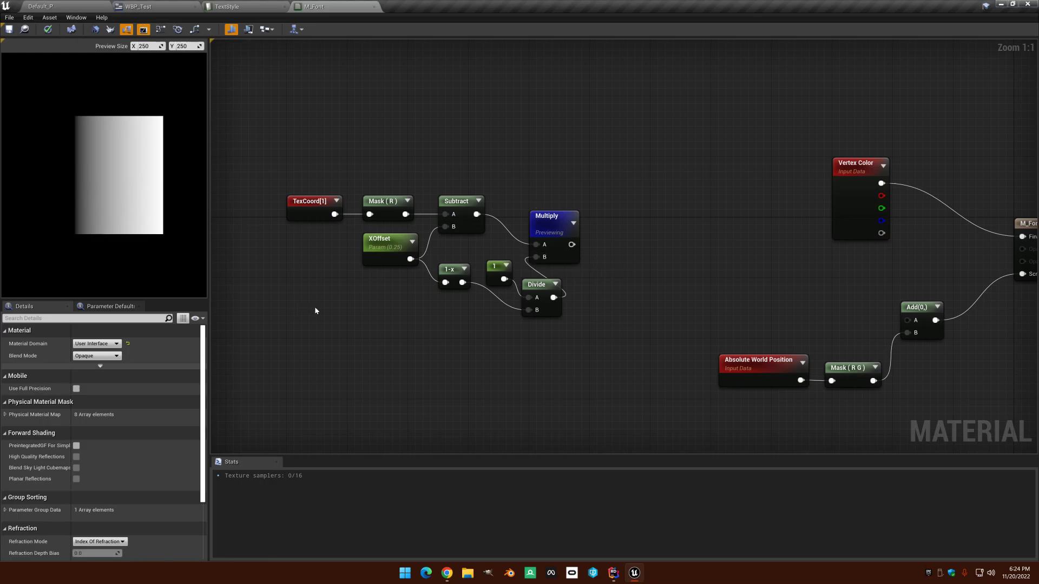
left_click(362, 265)
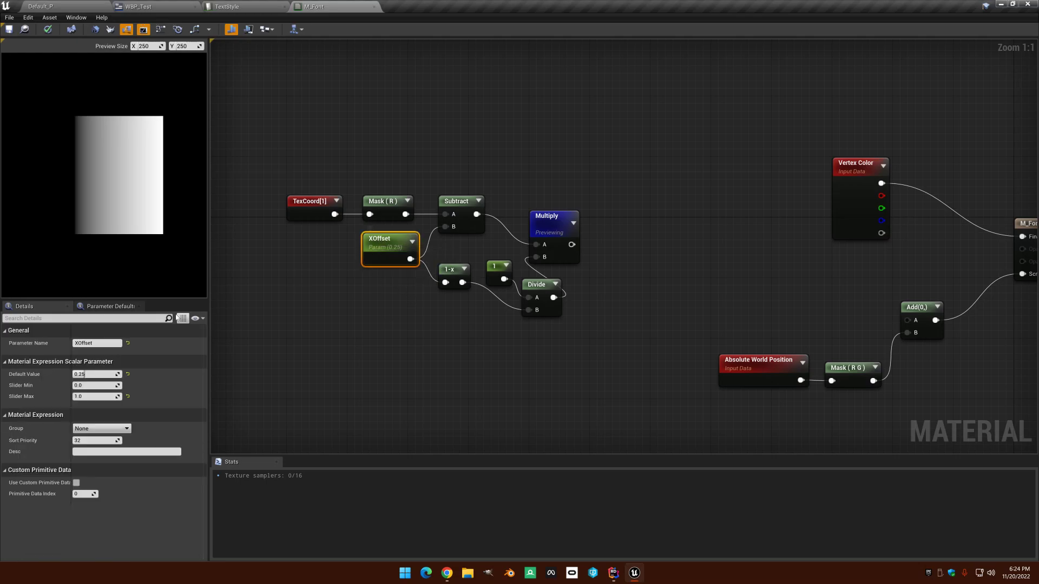
left_click(95, 374)
type(".5")
key("Return")
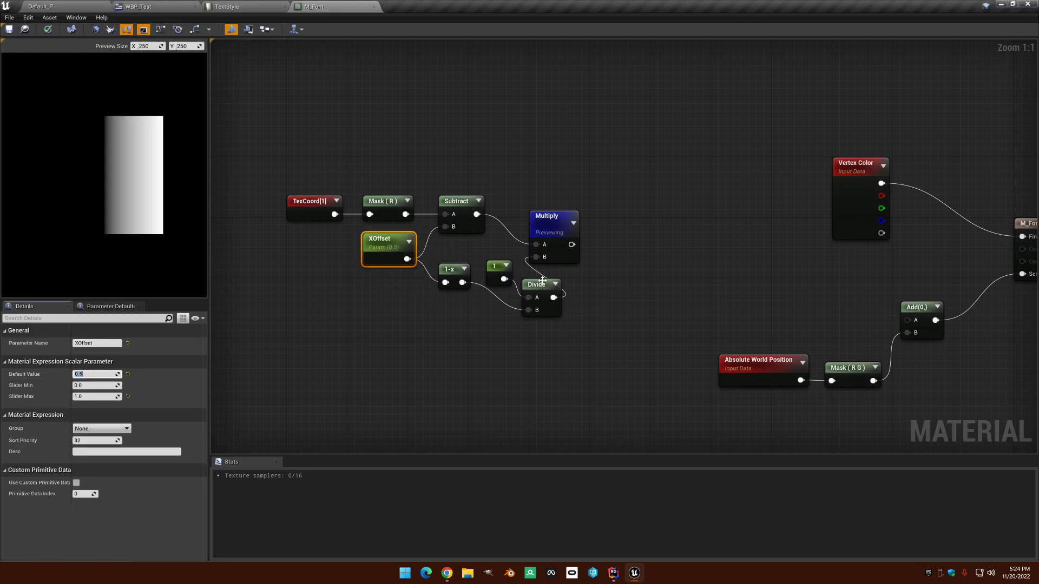
left_click(453, 309)
right_click_drag(393, 275, 418, 251)
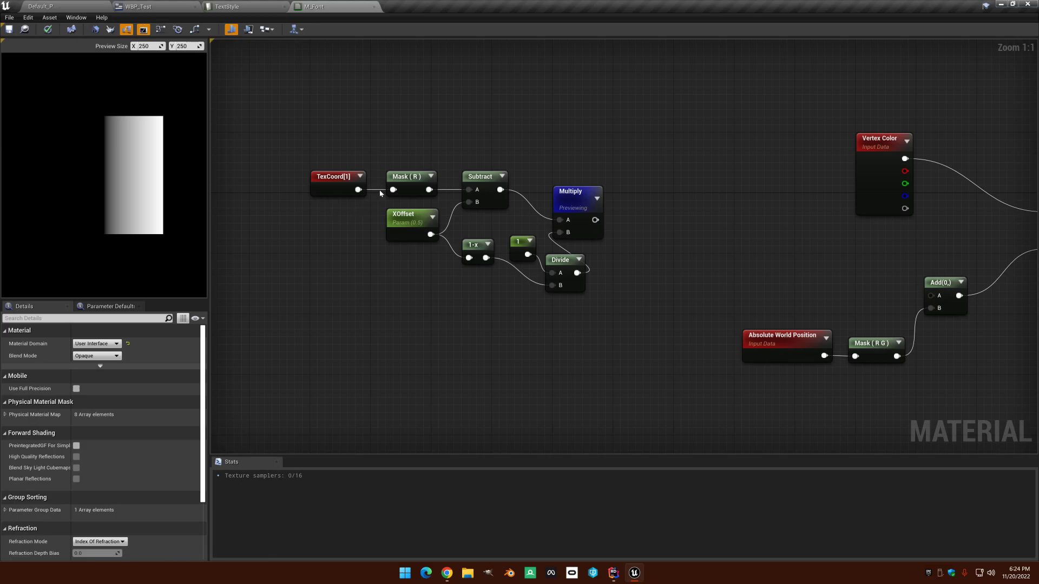
- Duplicate the seven-node X chain, switch the copy's mask to G, and wire TexCoord[1] into it
left_click_drag(394, 158, 489, 301)
key("ctrl+w")
left_click(411, 301)
left_click(76, 354)
left_click(77, 343)
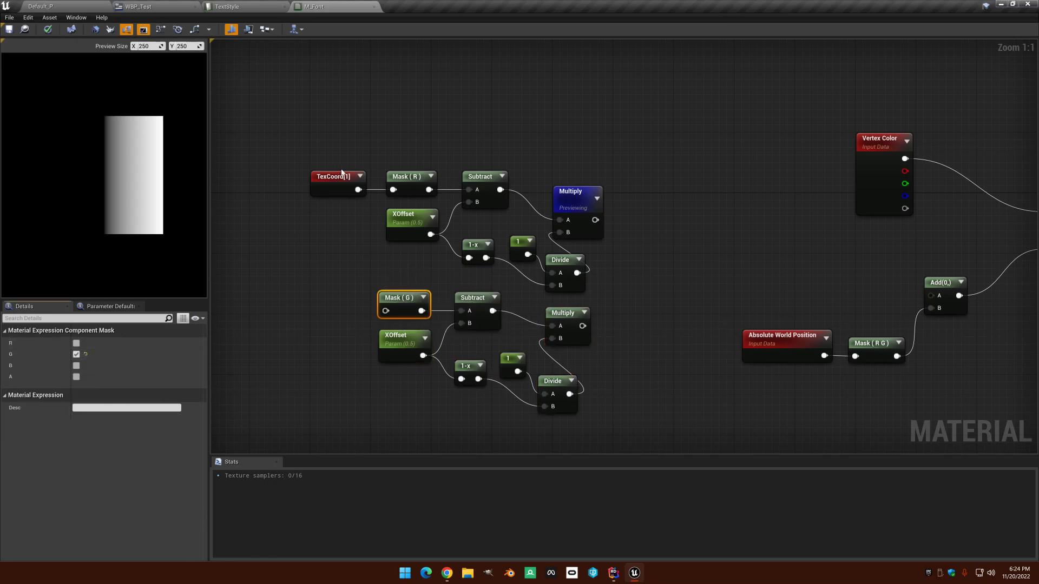
left_click_drag(355, 189, 385, 311)
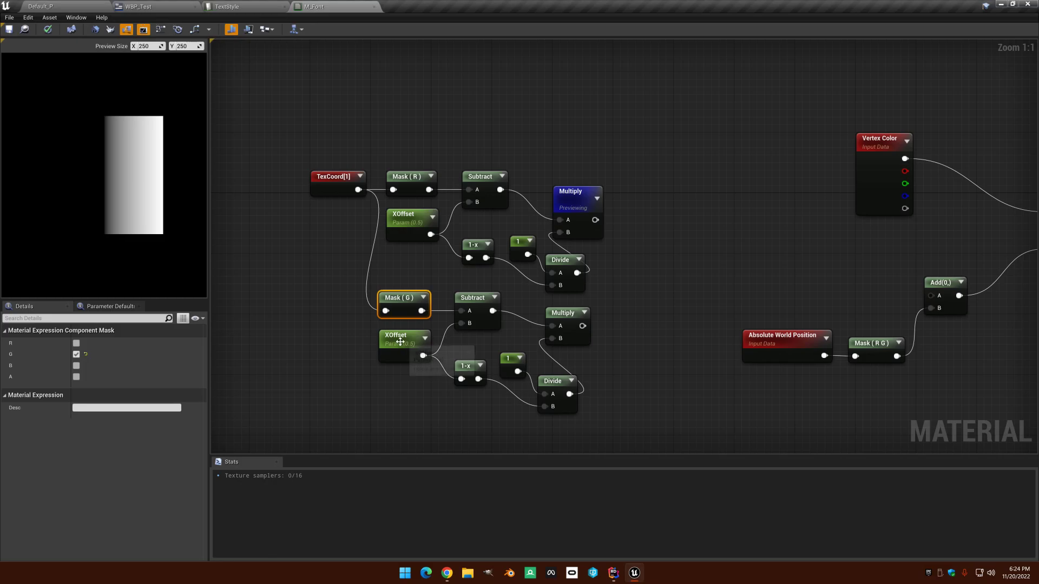
- Rename the copied parameter to YOffset and preview the lower Multiply's output
left_click(394, 337)
double_click(394, 337)
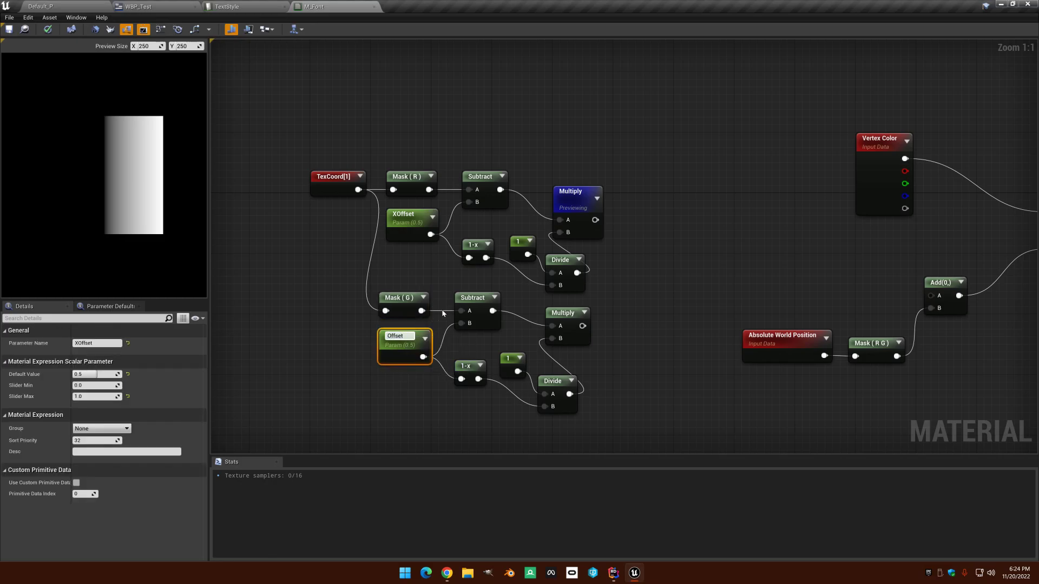
type("YOffset")
key("Return")
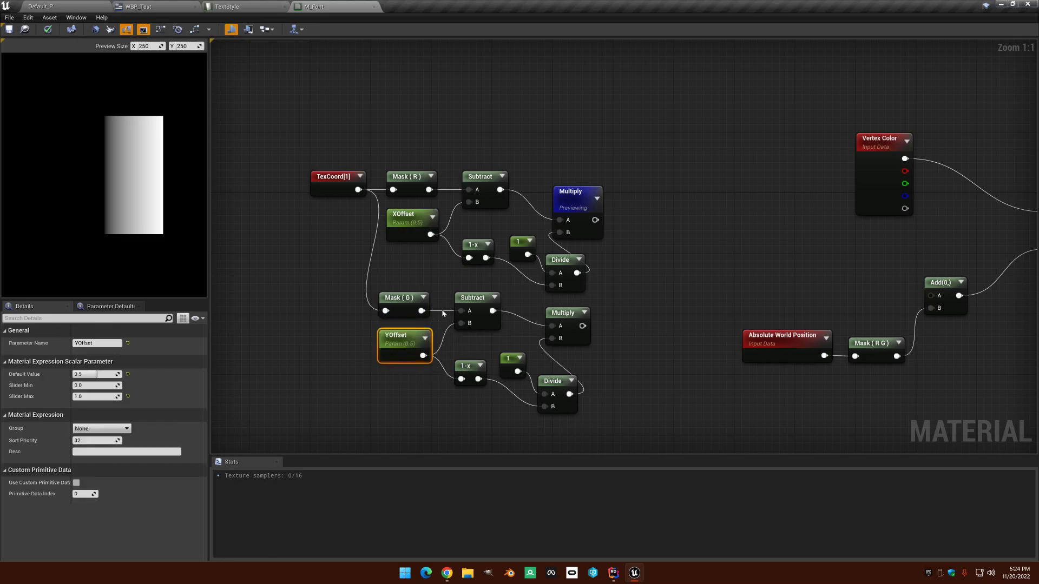
left_click(606, 377)
right_click_drag(606, 377, 581, 390)
right_click(535, 326)
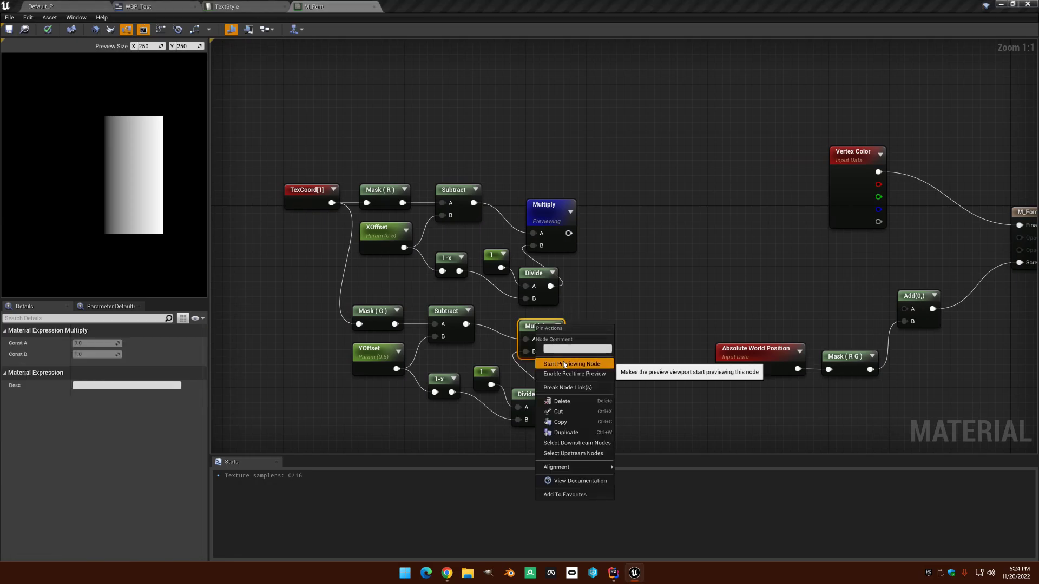
left_click(564, 365)
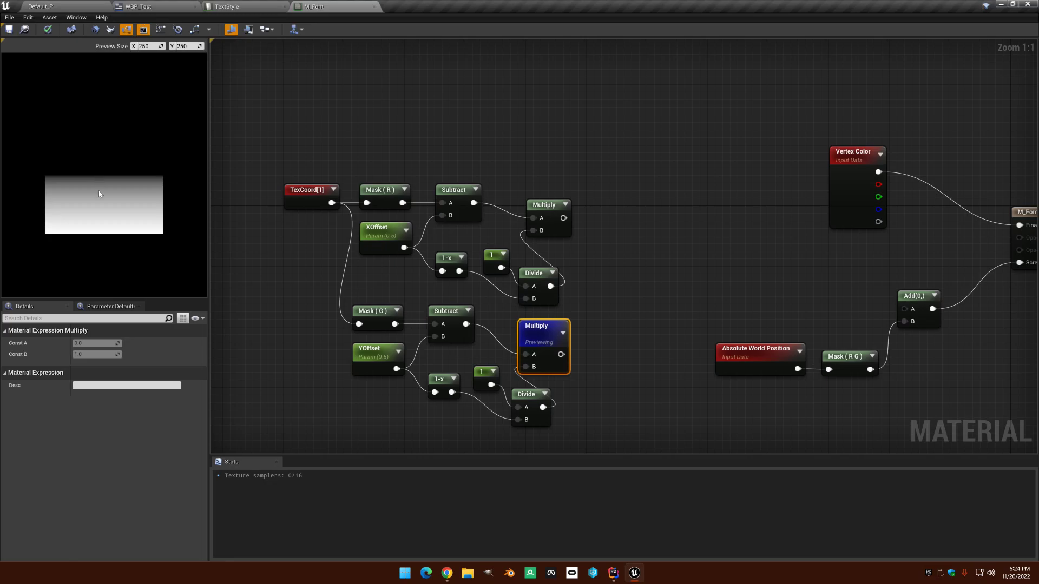
right_click_drag(602, 165, 568, 163)
left_click_drag(529, 215, 575, 199)
- Append the lower Multiply to the upper Multiply result and preview the Append
type("append")
key("Return")
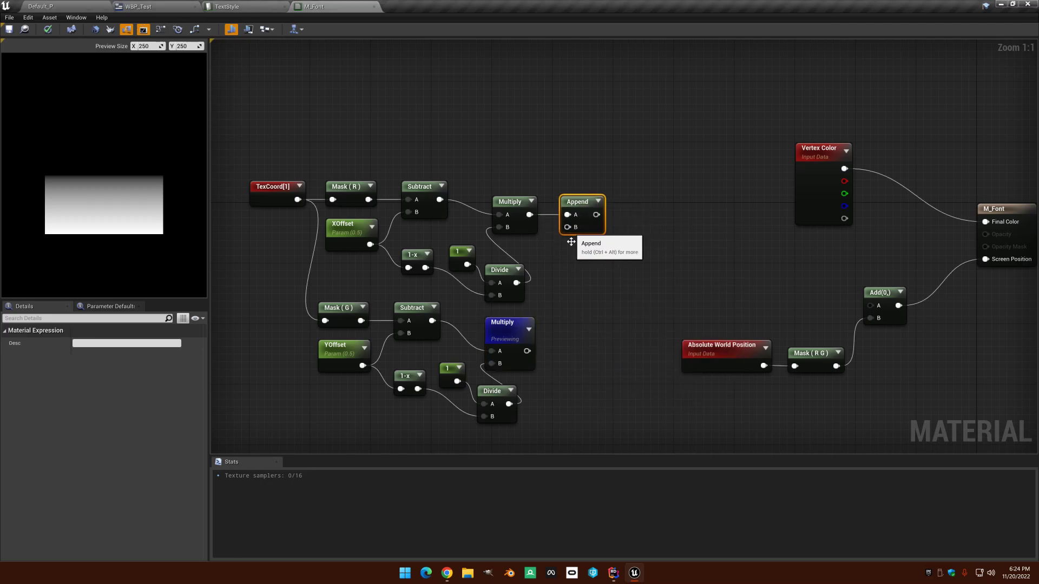
left_click_drag(528, 351, 567, 227)
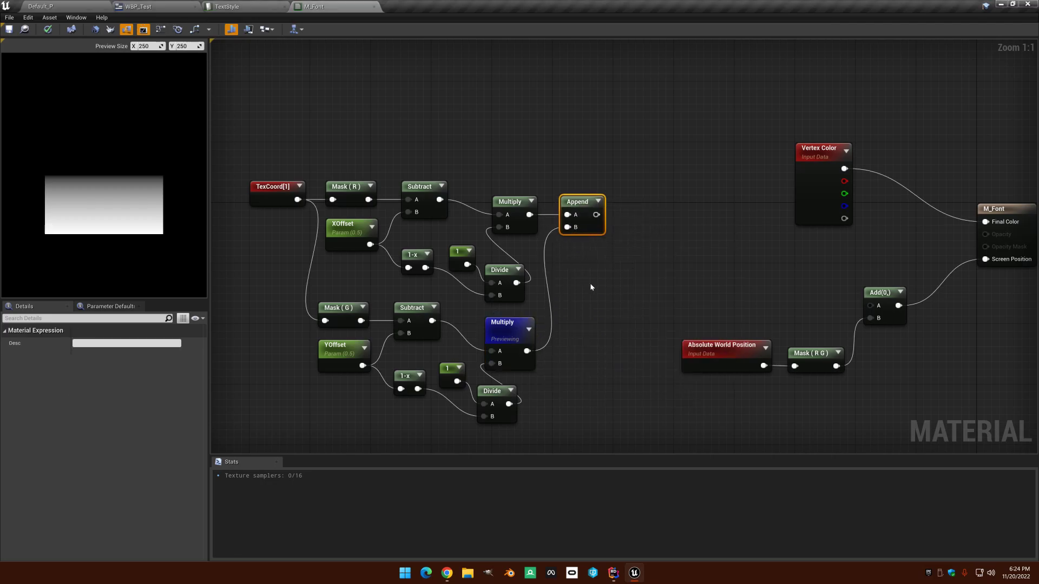
right_click_drag(590, 283, 625, 270)
right_click(612, 199)
left_click(656, 215)
- Box-select the whole UV node network and move it up and to the left
right_click_drag(696, 225, 660, 204)
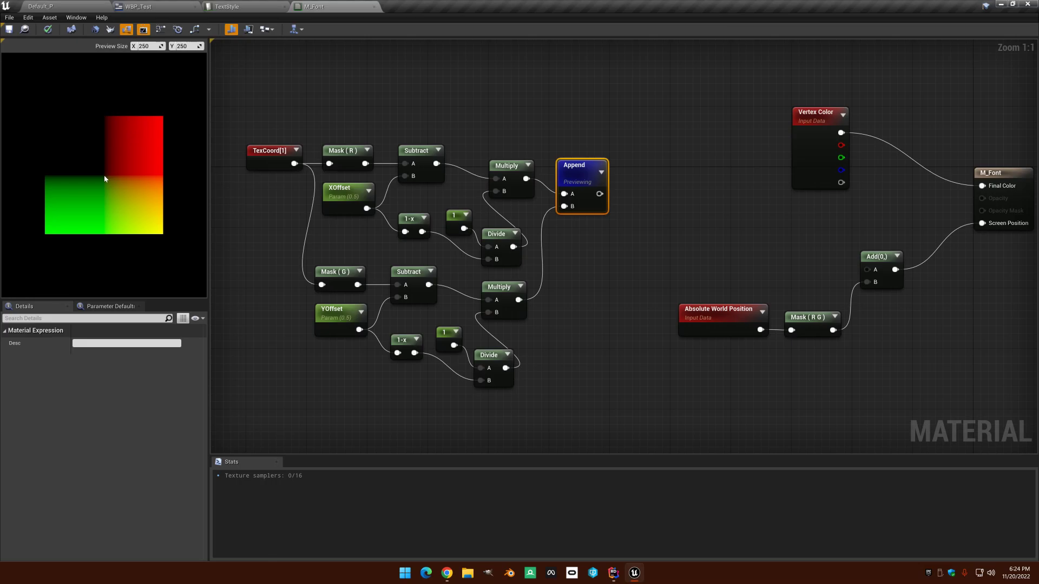
right_click_drag(612, 253, 646, 240)
left_click_drag(306, 114, 650, 374)
right_click_drag(635, 150, 668, 199)
left_click_drag(670, 199, 479, 149)
right_click_drag(416, 193, 511, 200)
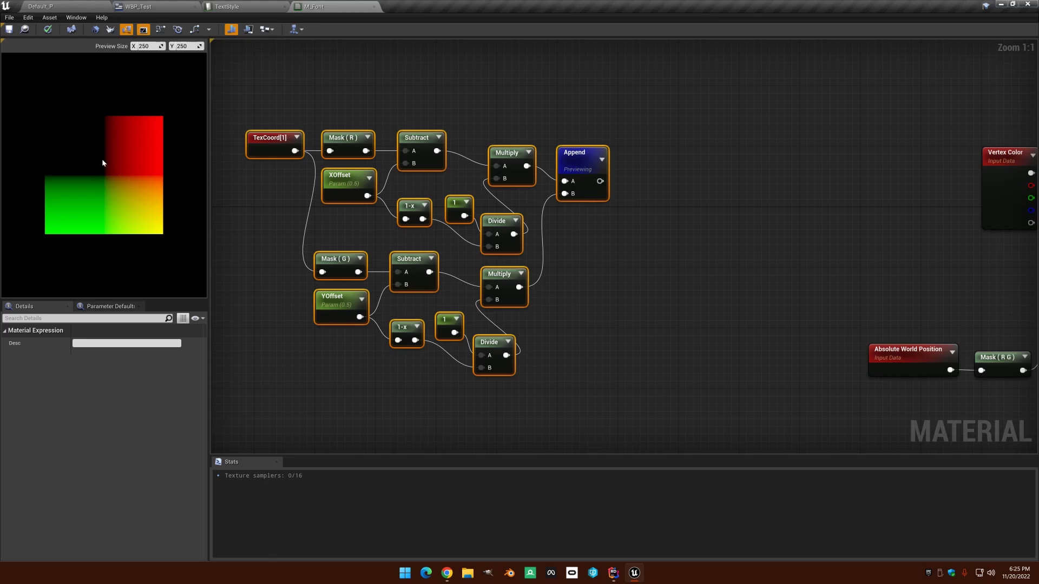
right_click_drag(672, 217, 729, 182)
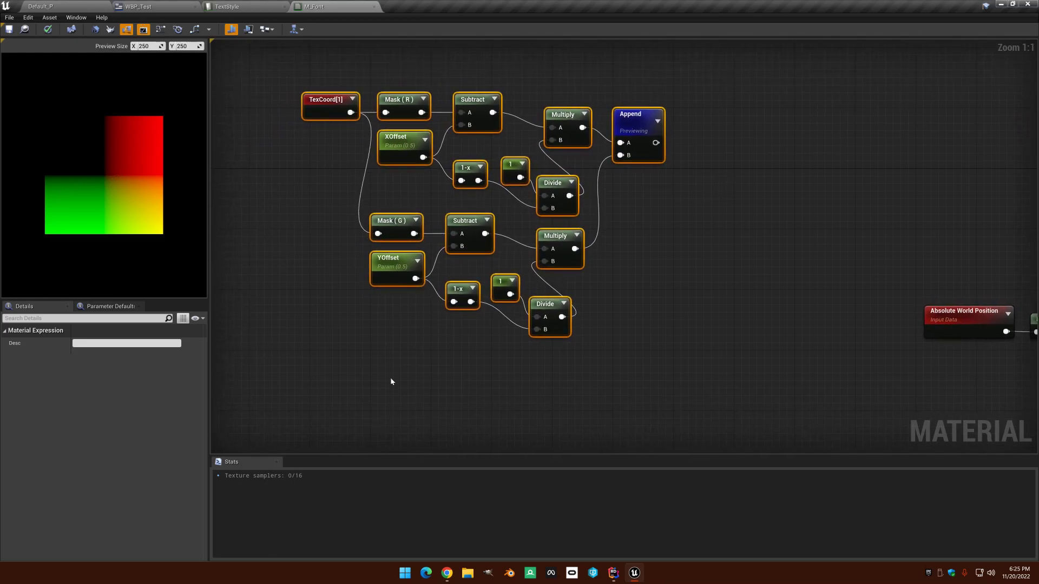
- Add a Time node below the UV network feeding a Sine node
right_click_drag(393, 382, 413, 335)
right_click(401, 323)
type("time")
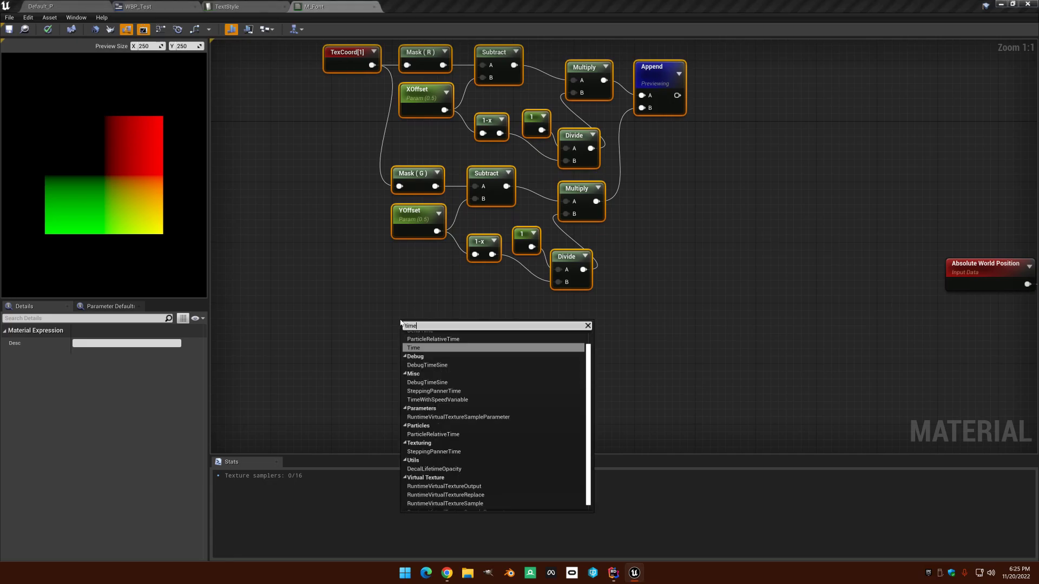
key("Return")
left_click_drag(441, 345, 500, 346)
type("sine")
key("Return")
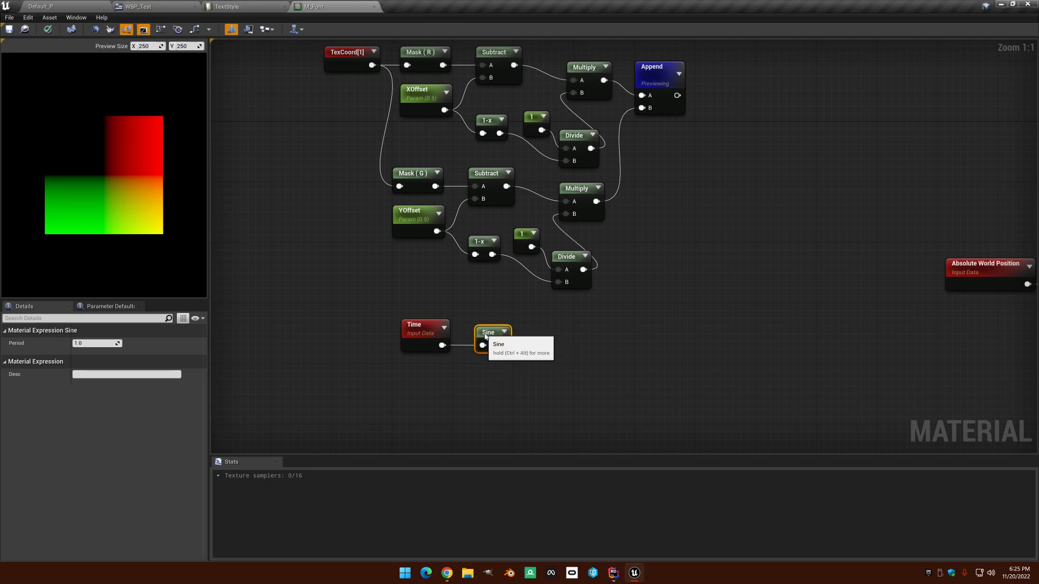
- Add 1 to the Sine output and divide the result by 2
right_click_drag(515, 347, 471, 344)
left_click_drag(458, 343, 496, 346)
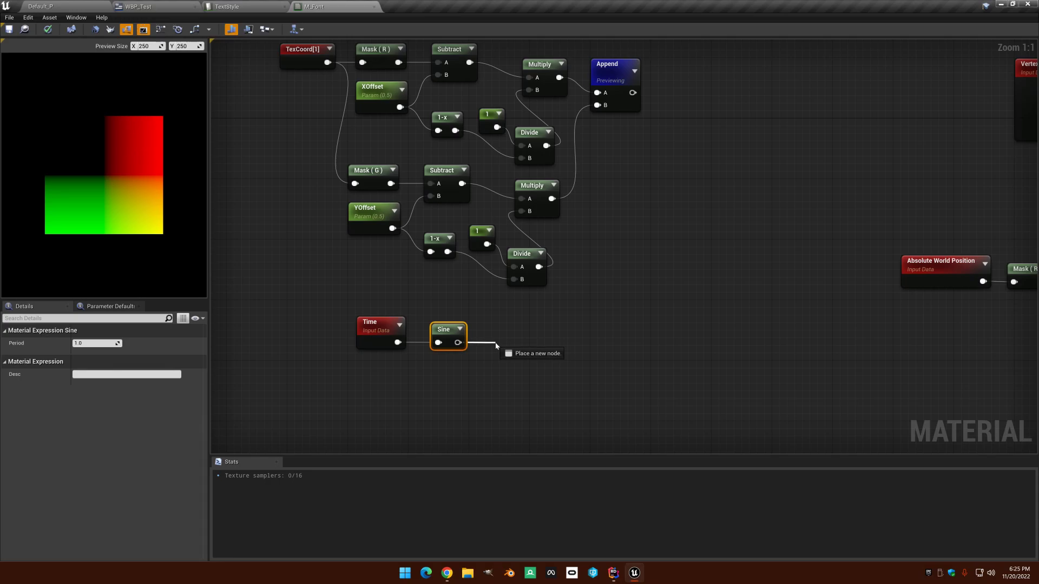
left_click_drag(496, 346, 265, 234)
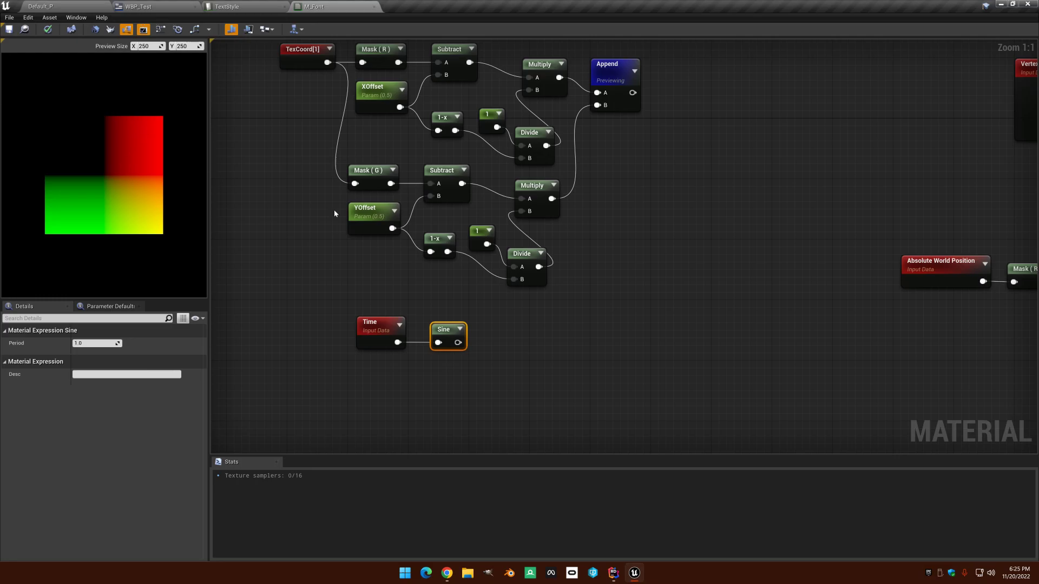
left_click_drag(456, 345, 558, 332)
key("Escape")
key("a")
type("d")
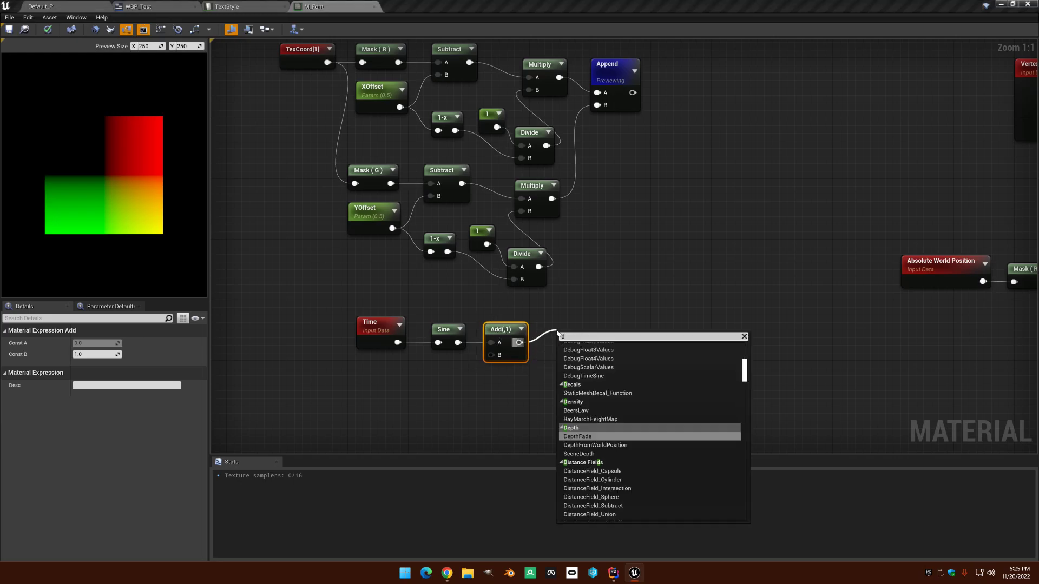
type("ivide")
key("Return")
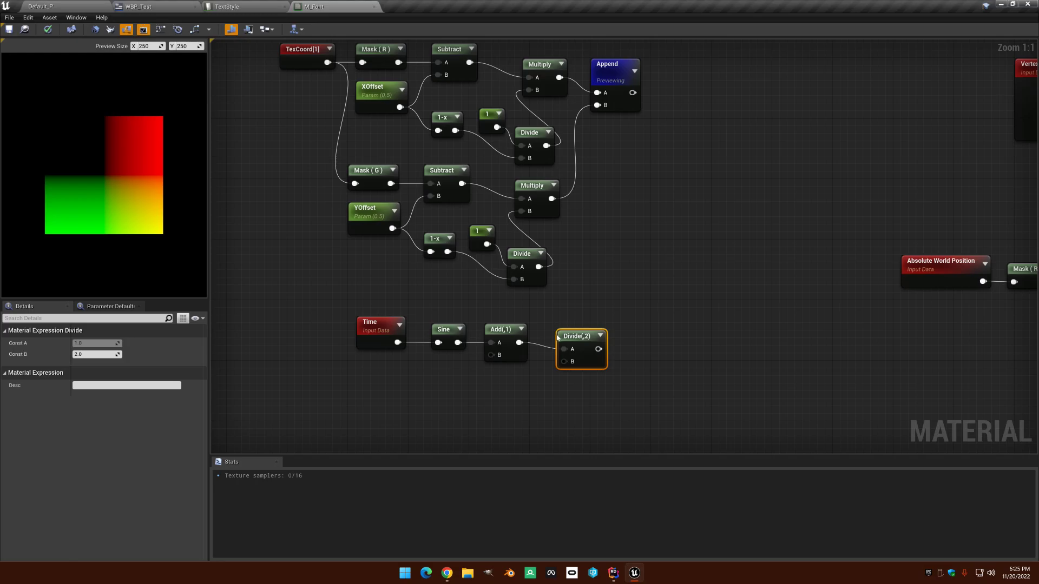
- Multiply the wave by an Amplitude parameter set to 10
right_click_drag(483, 306, 479, 325)
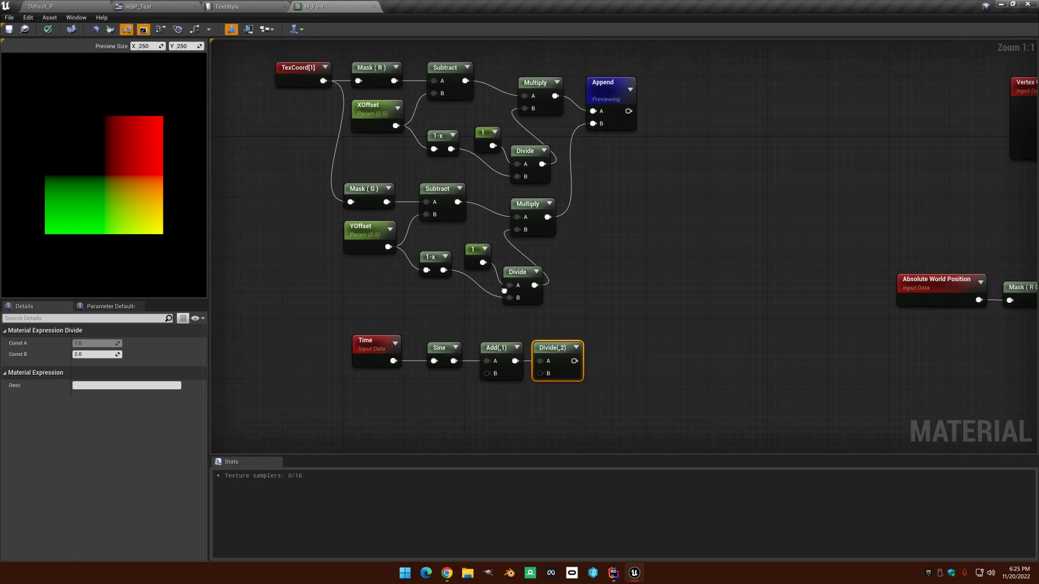
right_click_drag(504, 291, 519, 263)
left_click_drag(589, 334, 621, 334)
type("multiply")
key("Return")
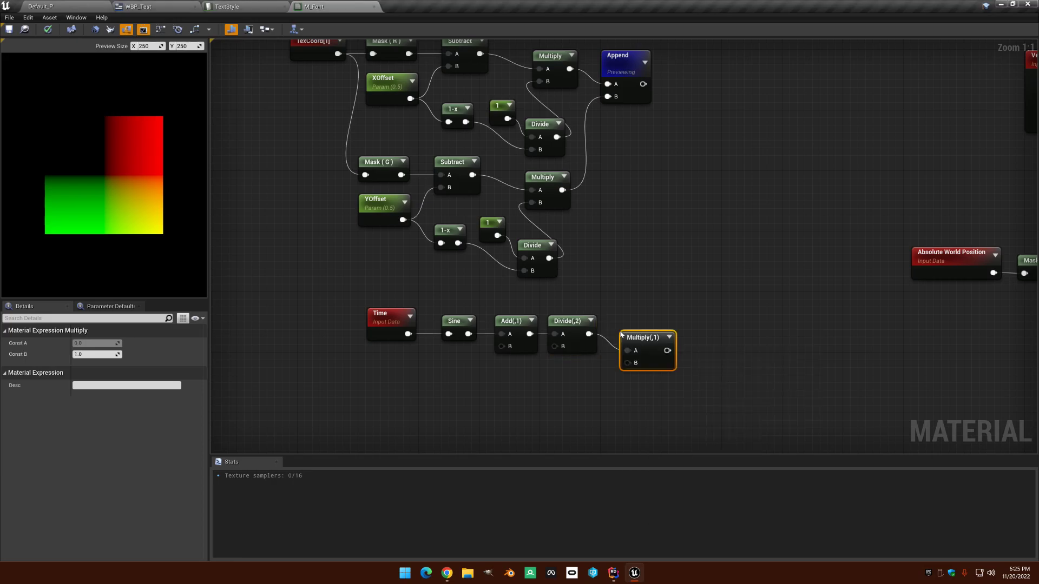
left_click(564, 381)
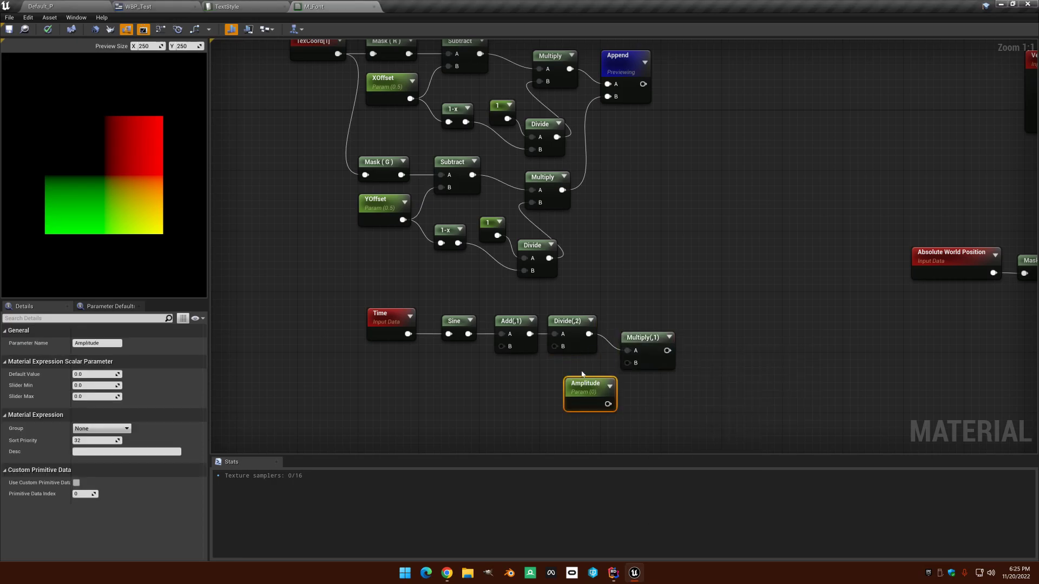
left_click_drag(591, 379, 632, 366)
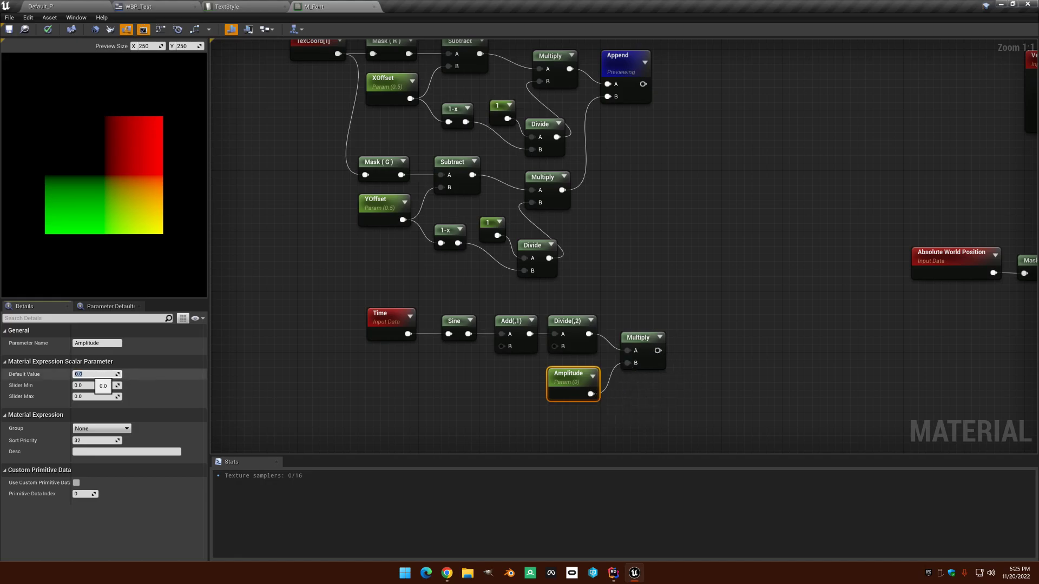
right_click_drag(683, 205, 624, 241)
left_click_drag(580, 124, 649, 177)
- Multiply the Append output by the amplitude chain and feed it into the Add node
type("multiply")
key("Return")
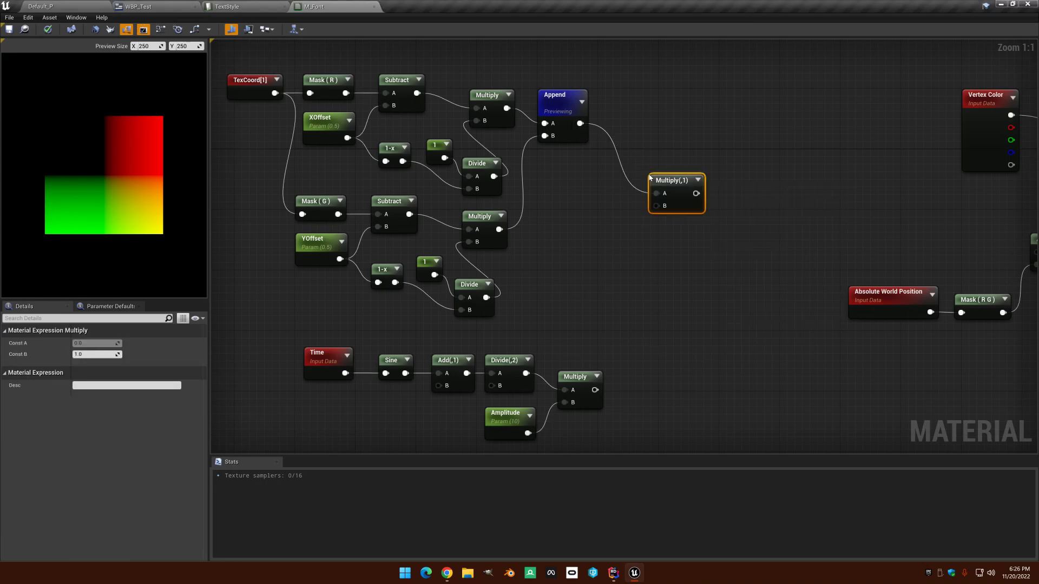
left_click_drag(595, 390, 657, 204)
right_click_drag(775, 212, 655, 239)
left_click_drag(567, 220, 919, 280)
- Stop previewing the Append node, save M_Font, and return to the WBP_Test designer
right_click(445, 133)
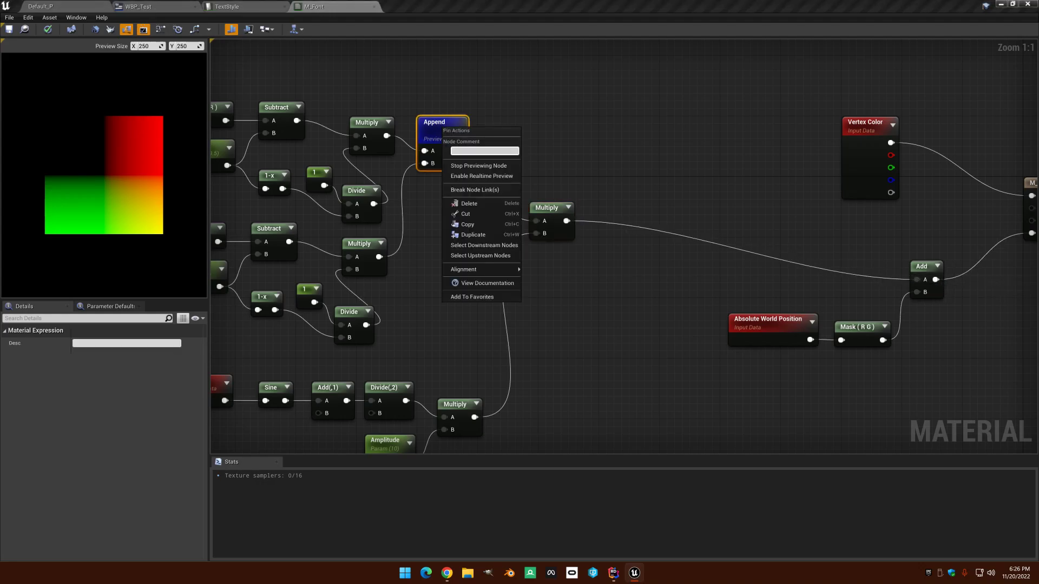
left_click(476, 162)
right_click_drag(377, 92, 564, 116)
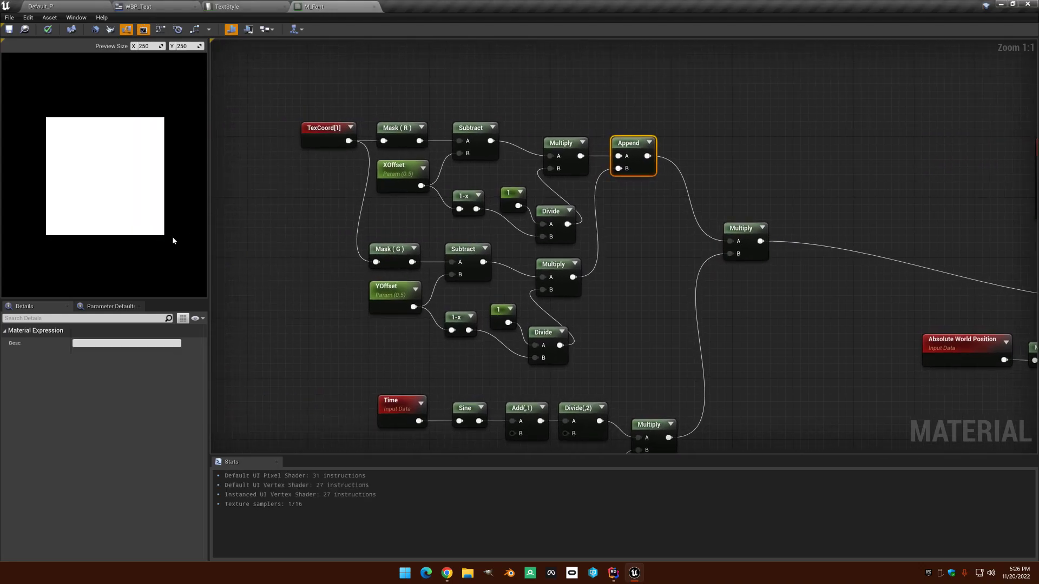
left_click(8, 29)
left_click(140, 7)
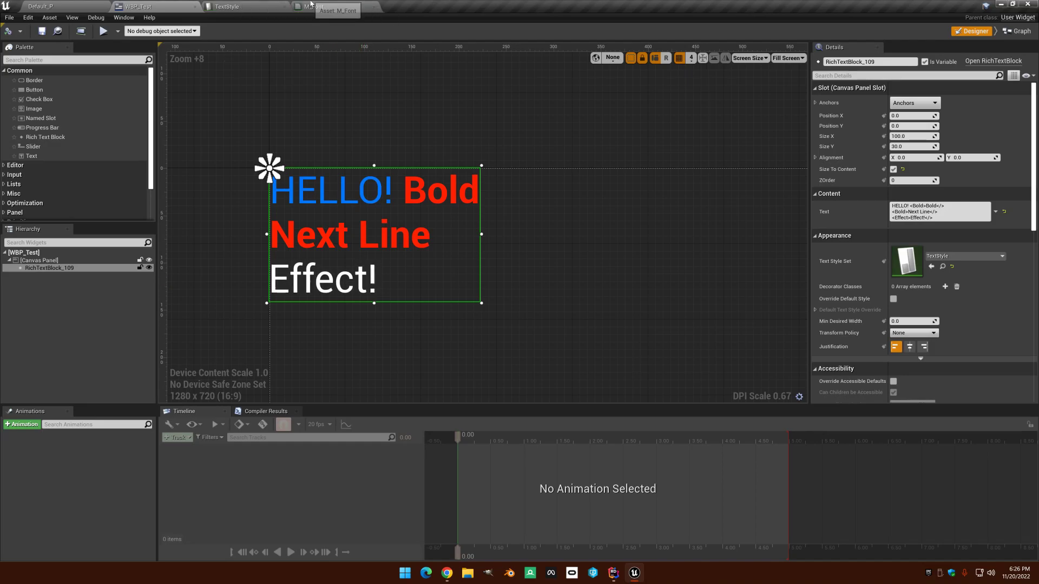
- Change the M_Font Amplitude parameter's default value to 30
left_click(311, 4)
left_click(310, 202)
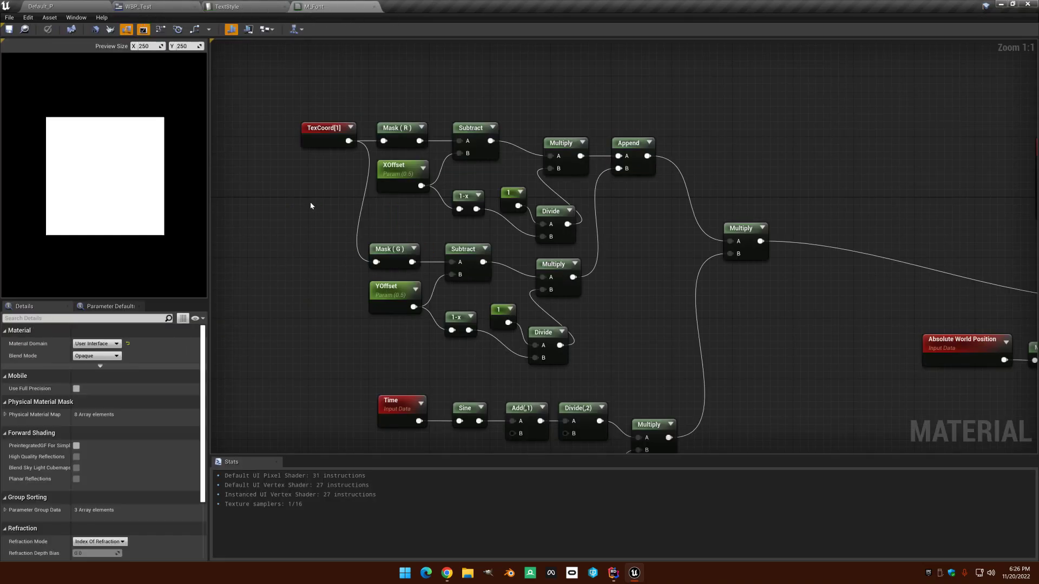
right_click_drag(310, 203, 310, 207)
right_click_drag(631, 385, 617, 352)
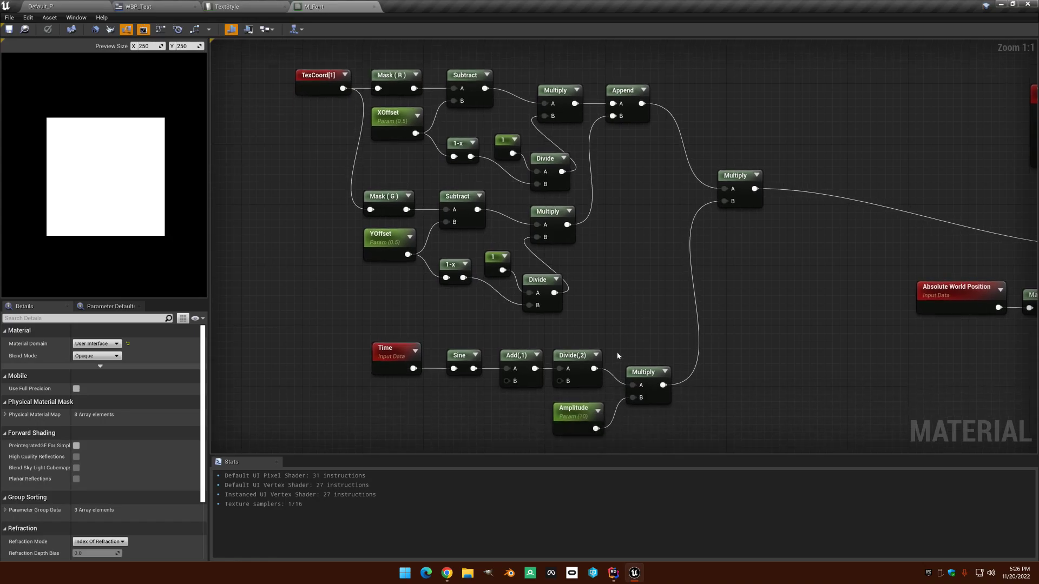
left_click(578, 417)
left_click(95, 374)
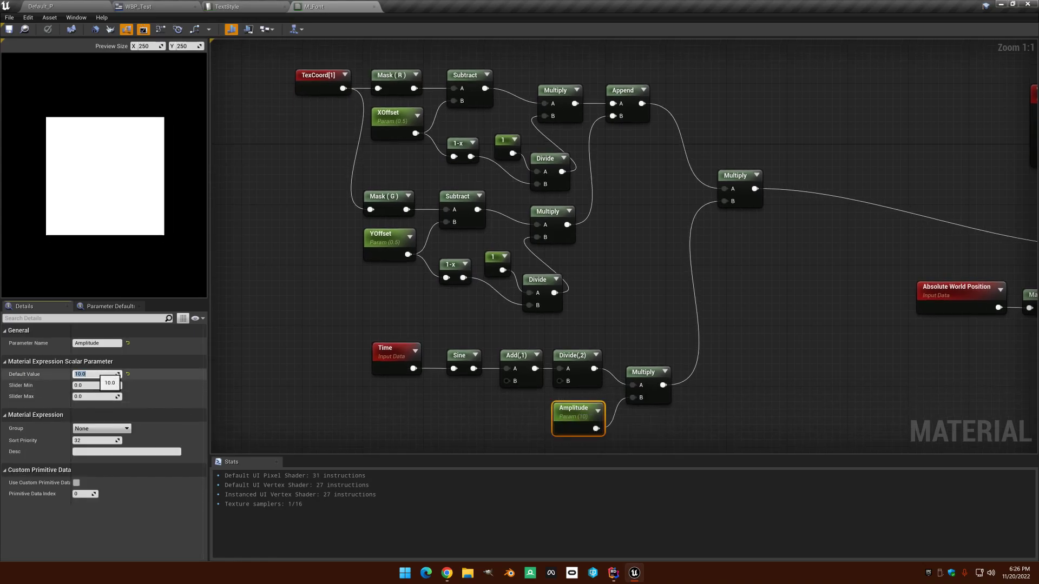
type("30")
key("Return")
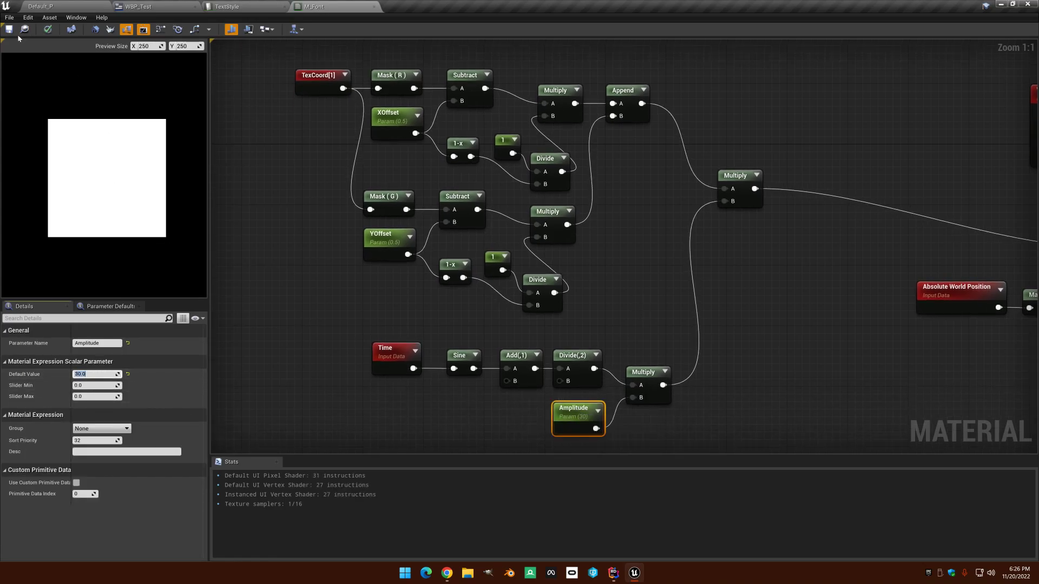
- View the animated Effect! text in the WBP_Test designer
left_click(172, 6)
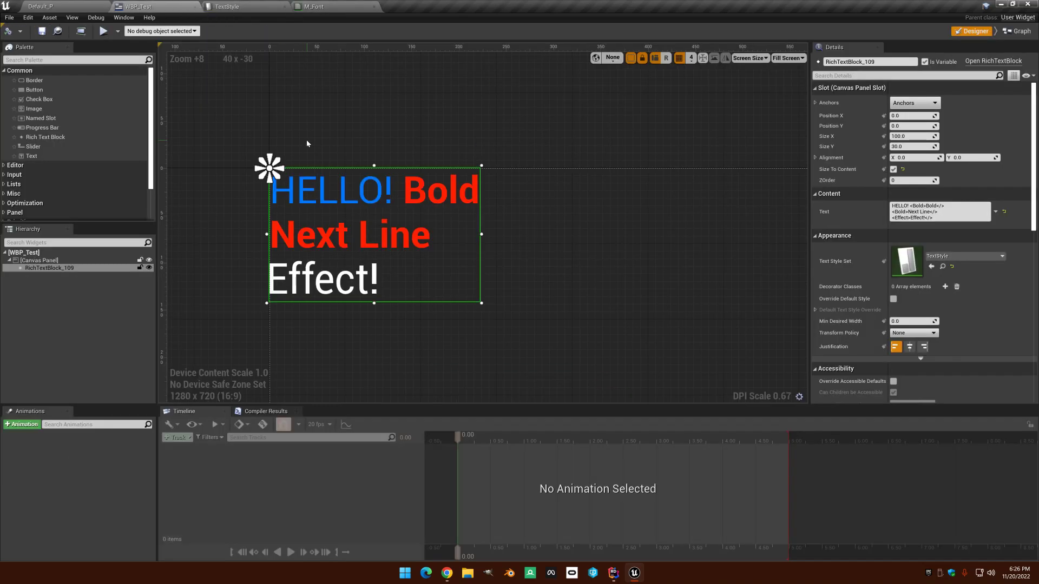
scroll(214, 205, "up", 3)
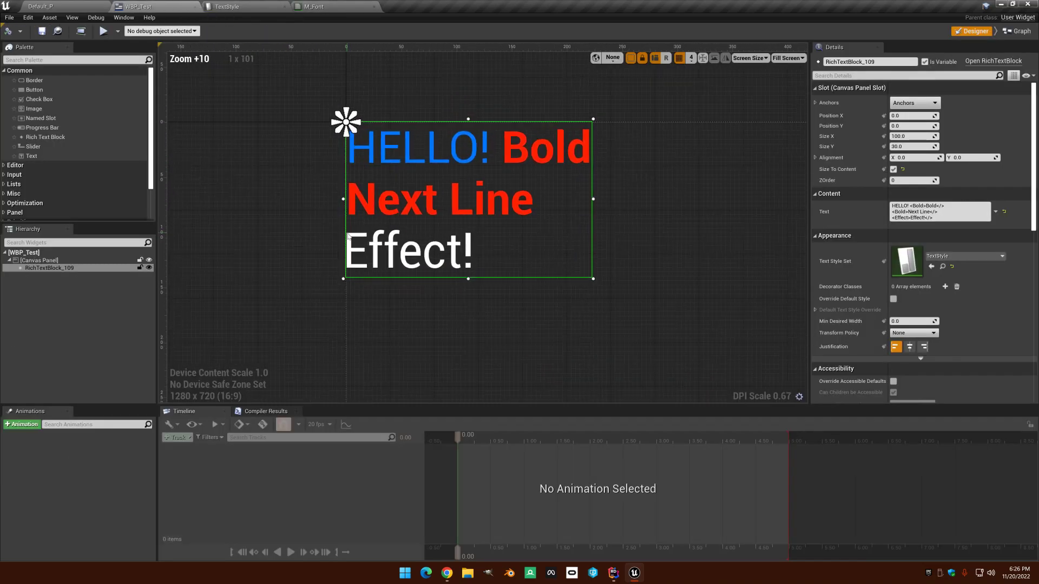
scroll(349, 238, "down", 2)
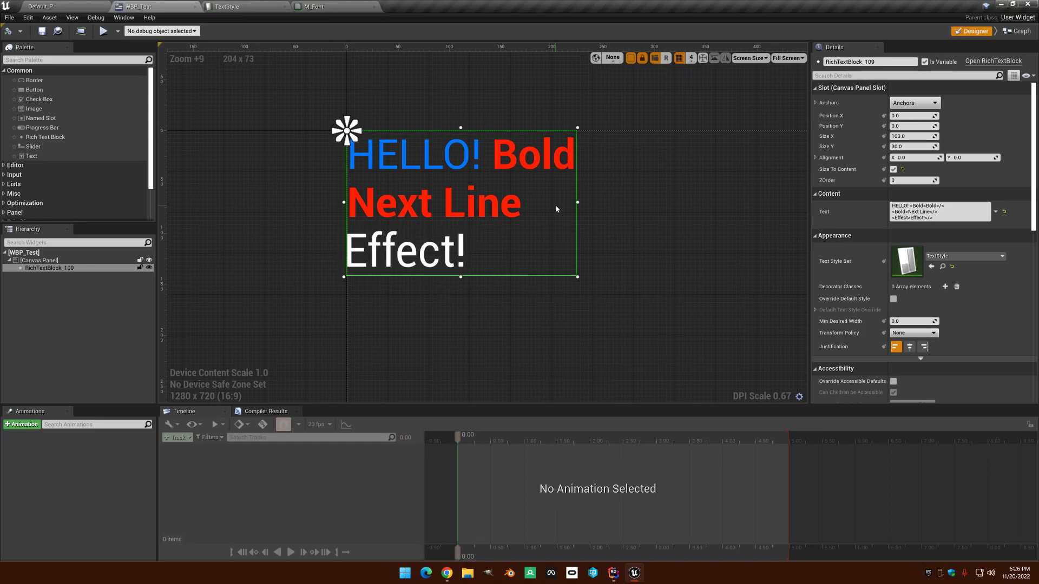
- Set the rich text block's slot Position X and Y to 10, then save WBP_Test
right_click_drag(309, 204, 285, 199)
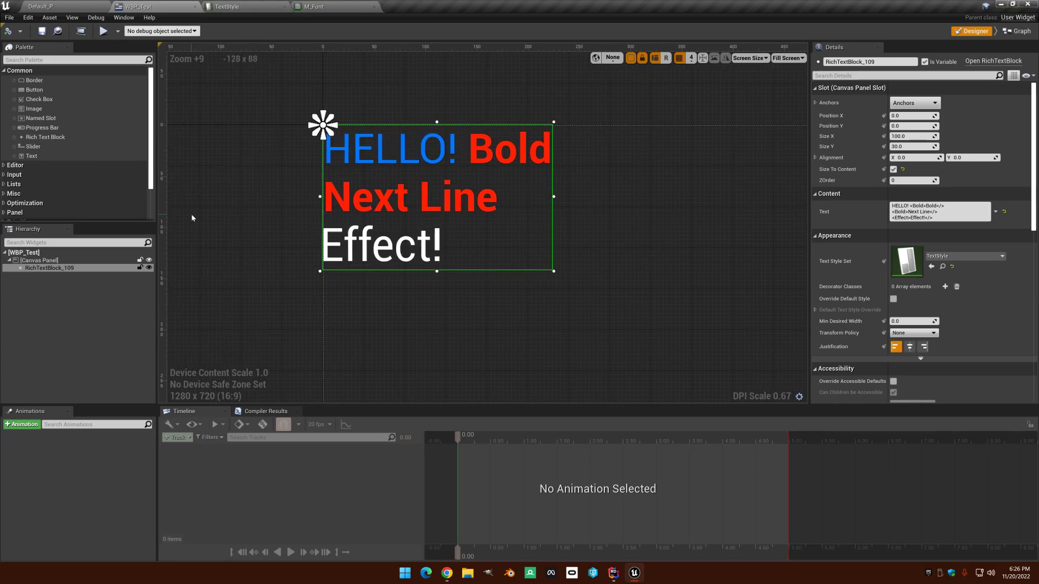
left_click(906, 115)
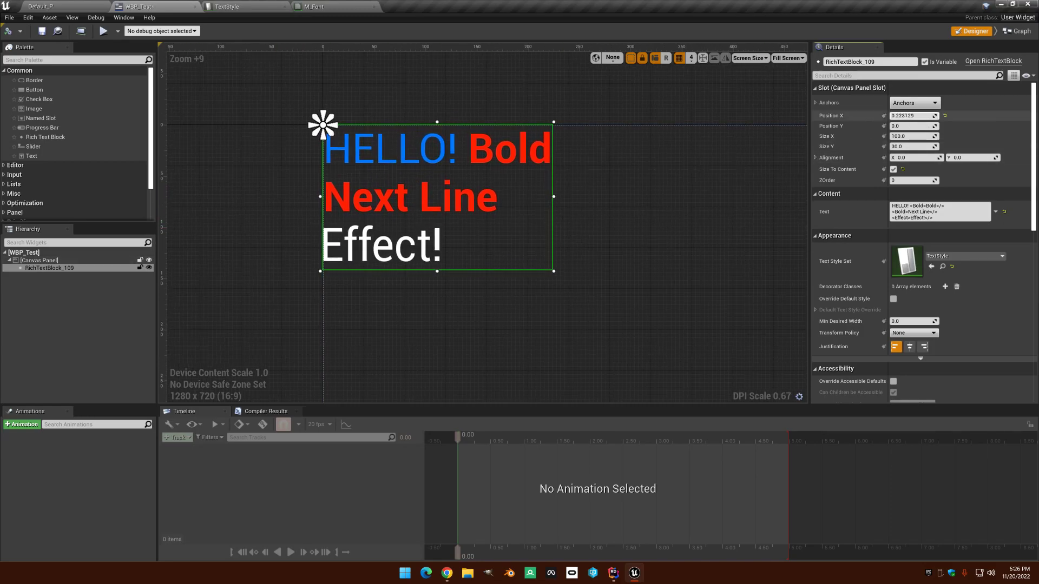
type("10")
key("Tab")
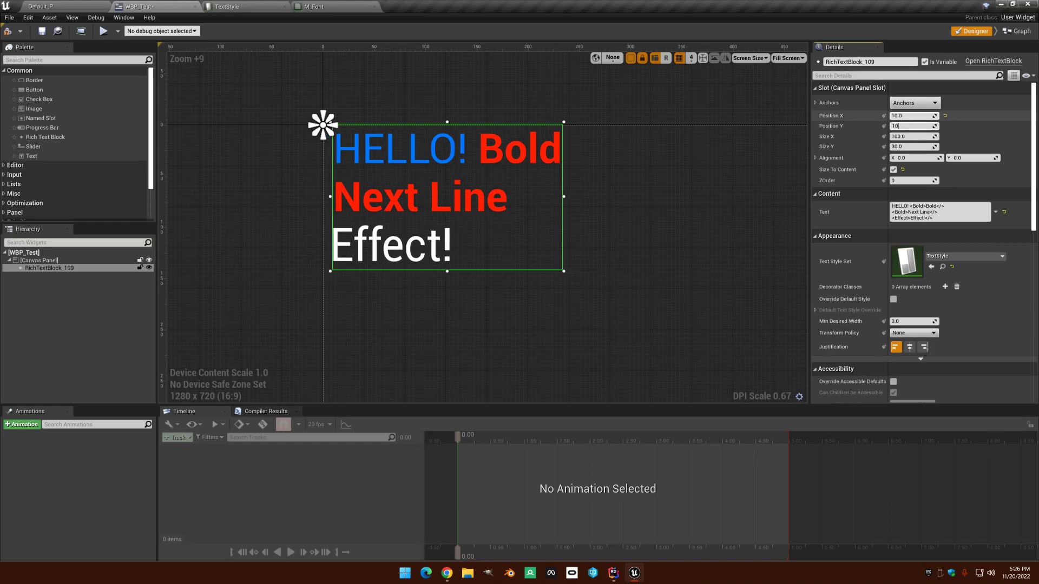
type("10")
key("Return")
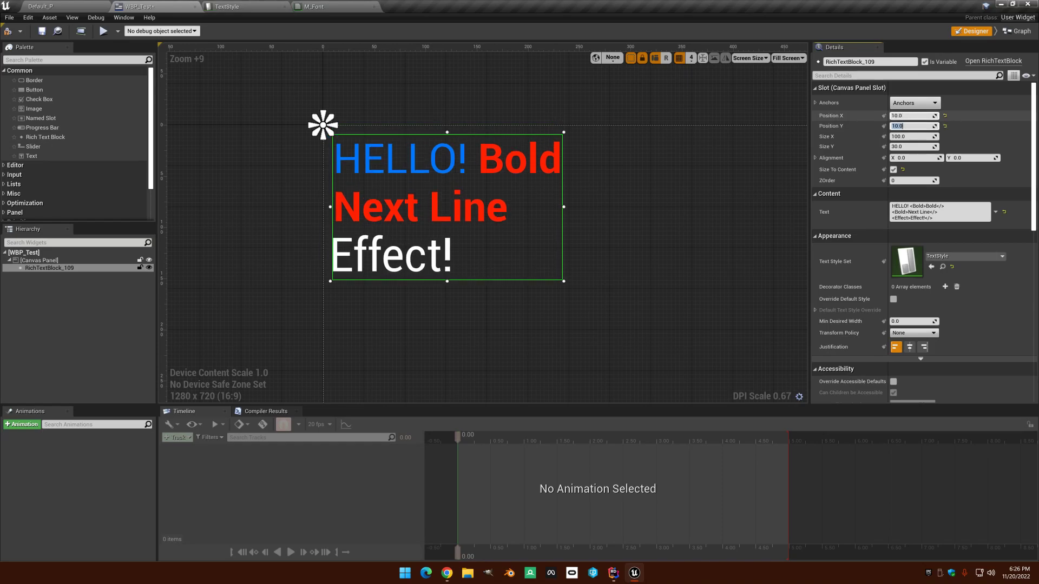
left_click(312, 260)
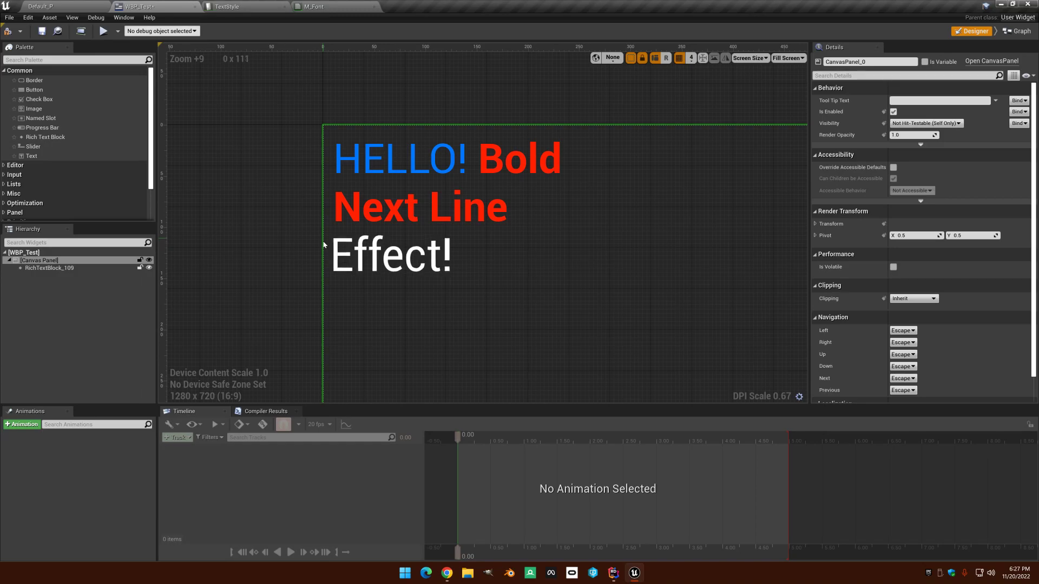
right_click_drag(280, 222, 249, 214)
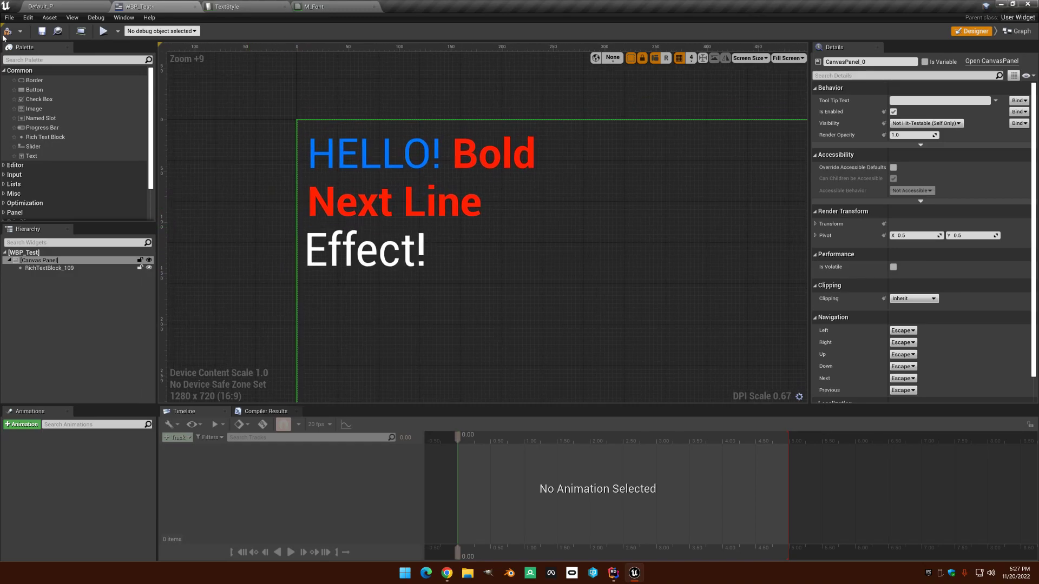
left_click(41, 32)
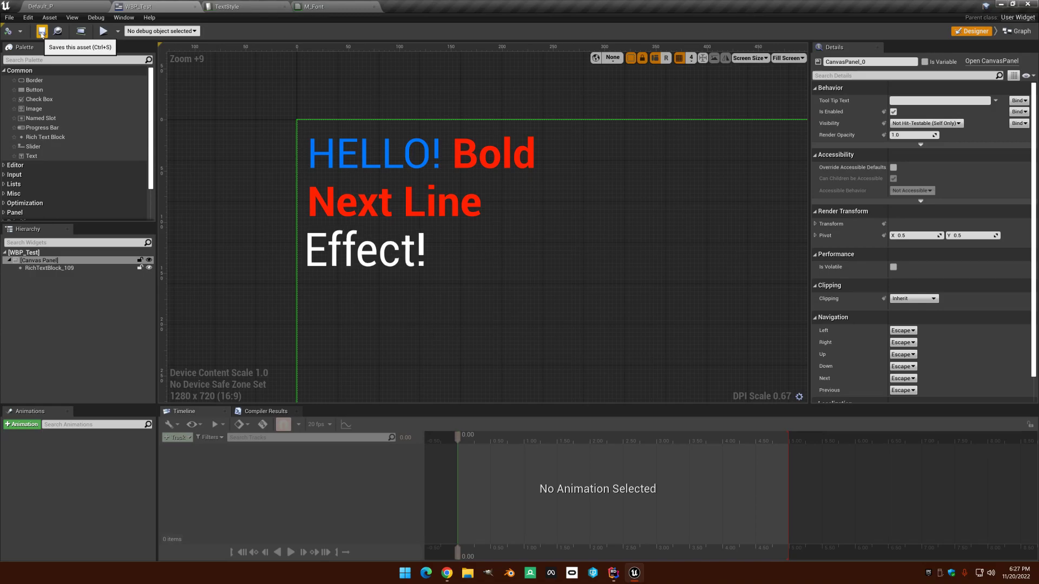
- In TextStyle, duplicate the Default row as hi with colour alpha 0 and save the table
left_click(335, 7)
left_click(233, 7)
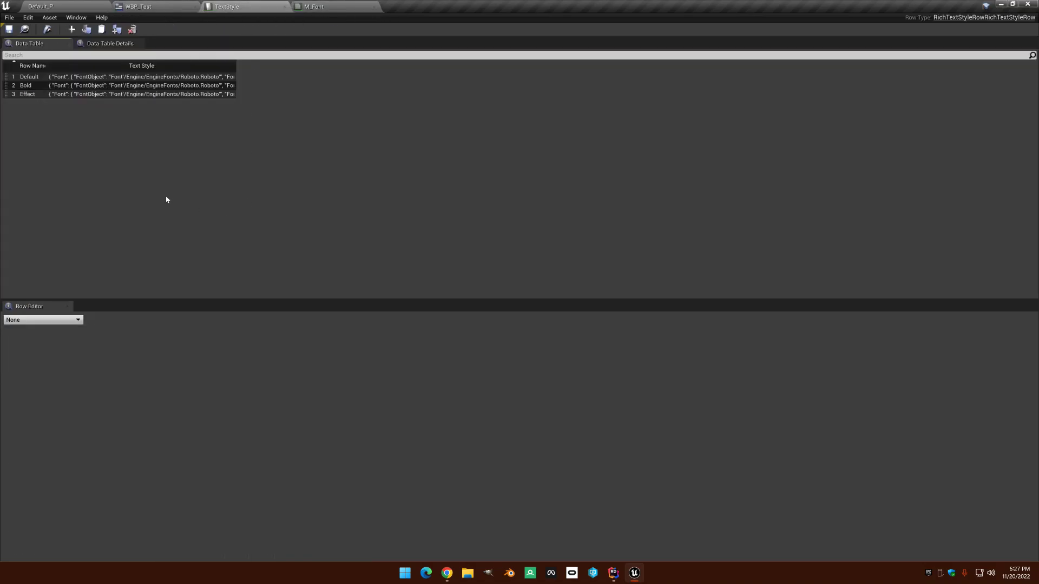
left_click(72, 30)
type("H")
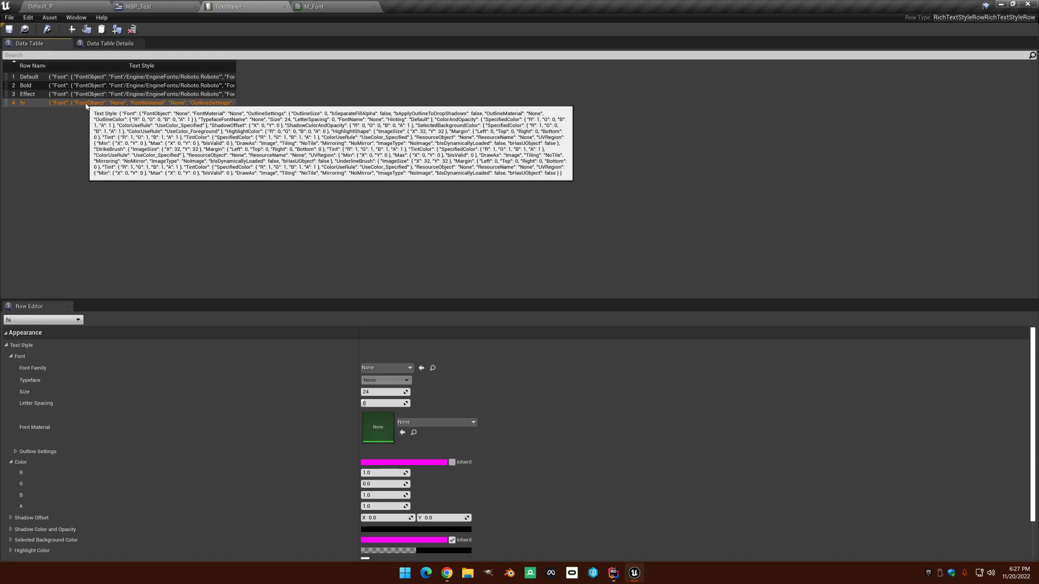
key("Delete")
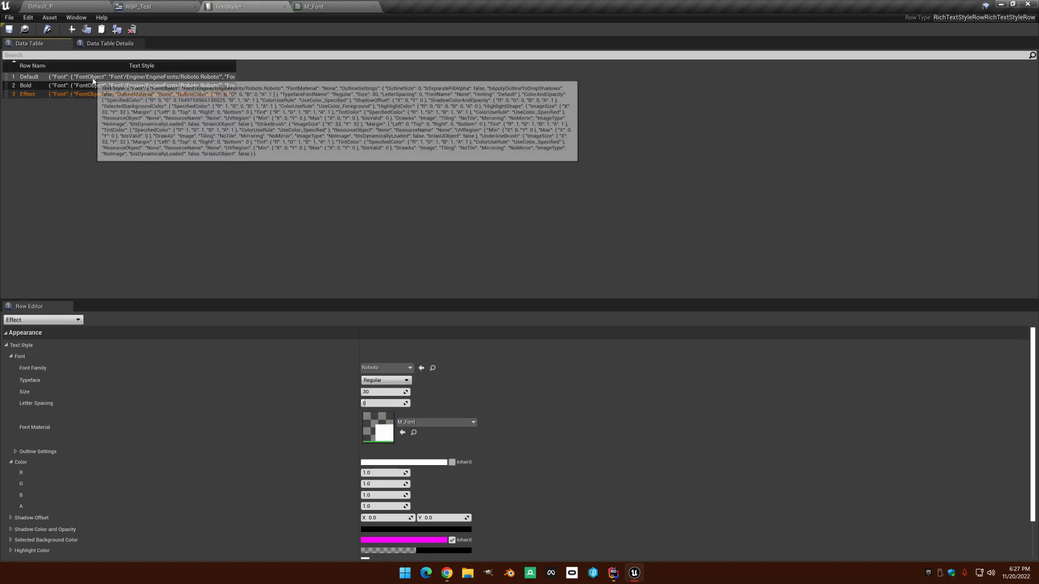
right_click(93, 78)
left_click(121, 137)
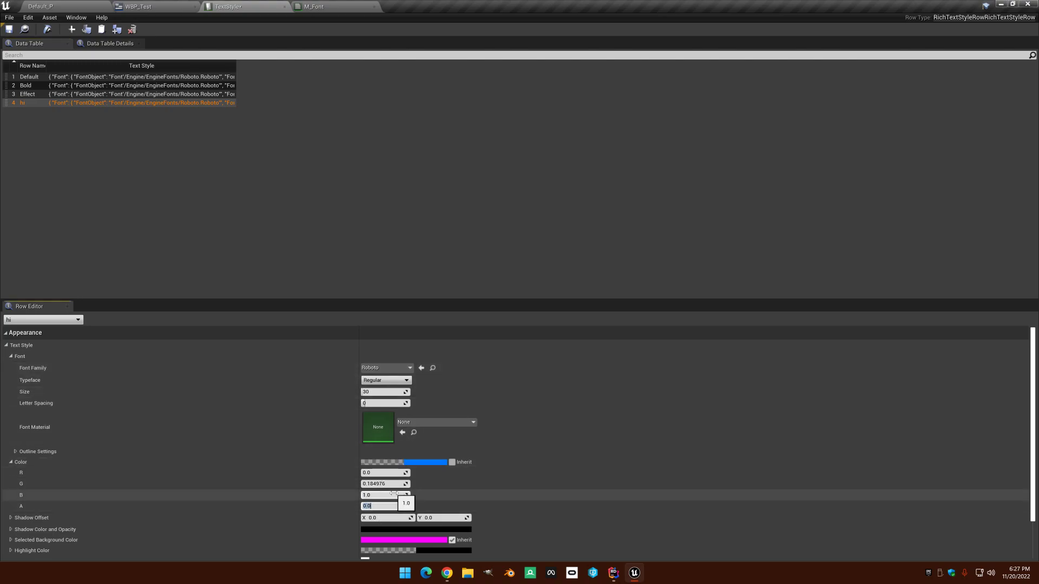
left_click(9, 30)
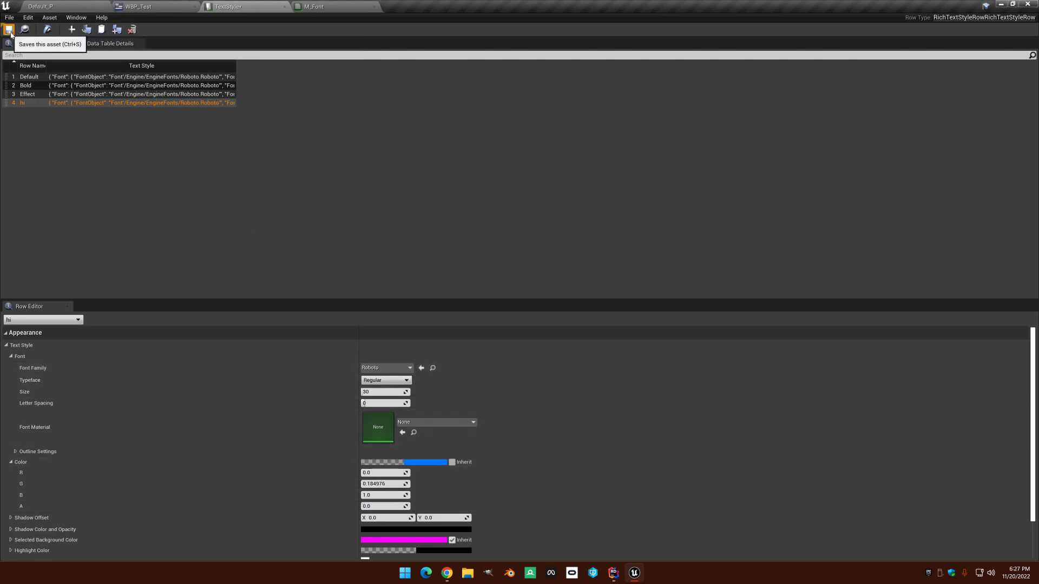
- Append <hi>Hidden</> to RichTextBlock_109's text and compile WBP_Test
left_click(318, 4)
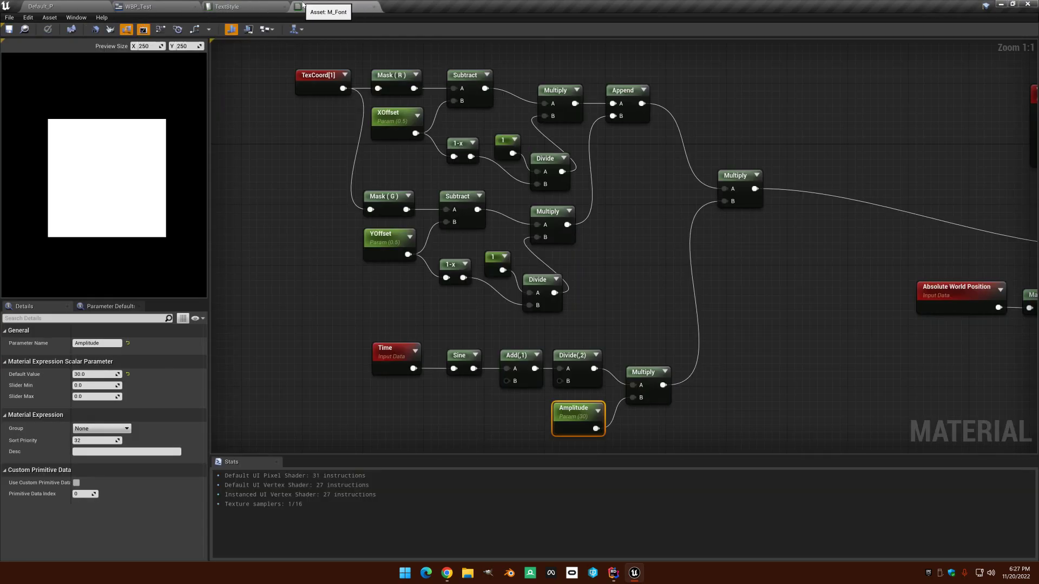
left_click(139, 6)
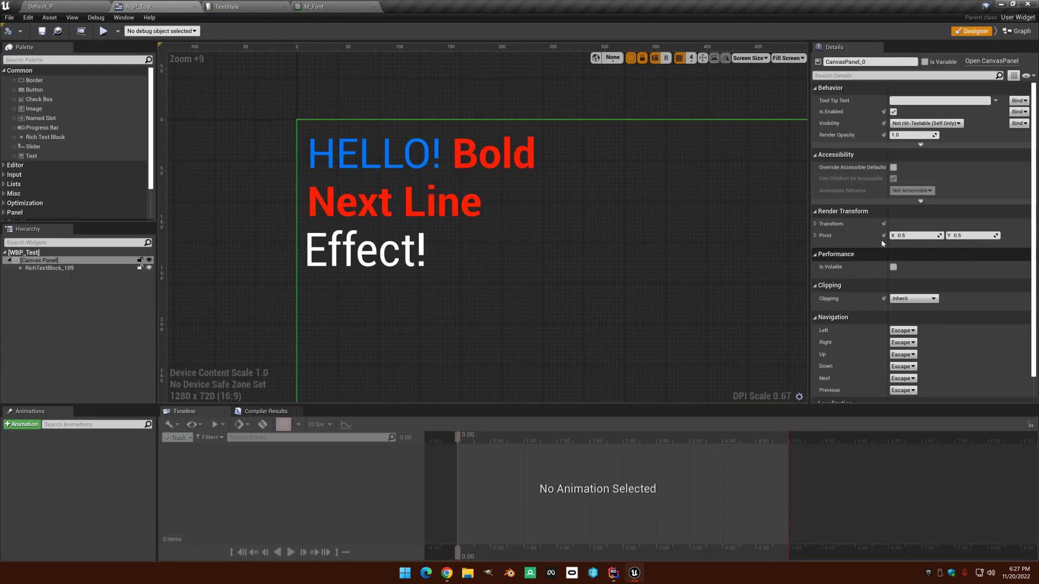
left_click(35, 269)
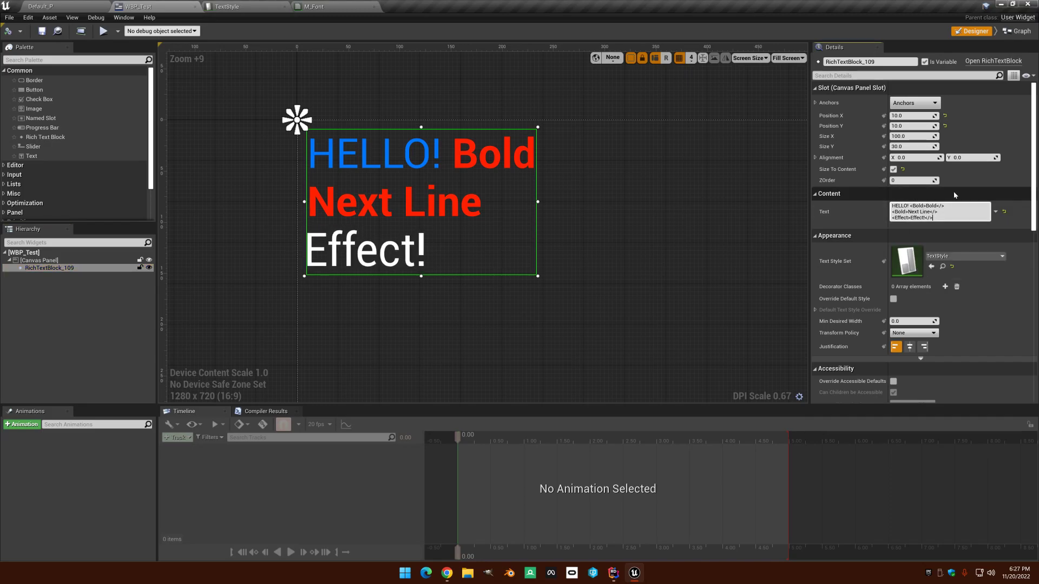
key("Return")
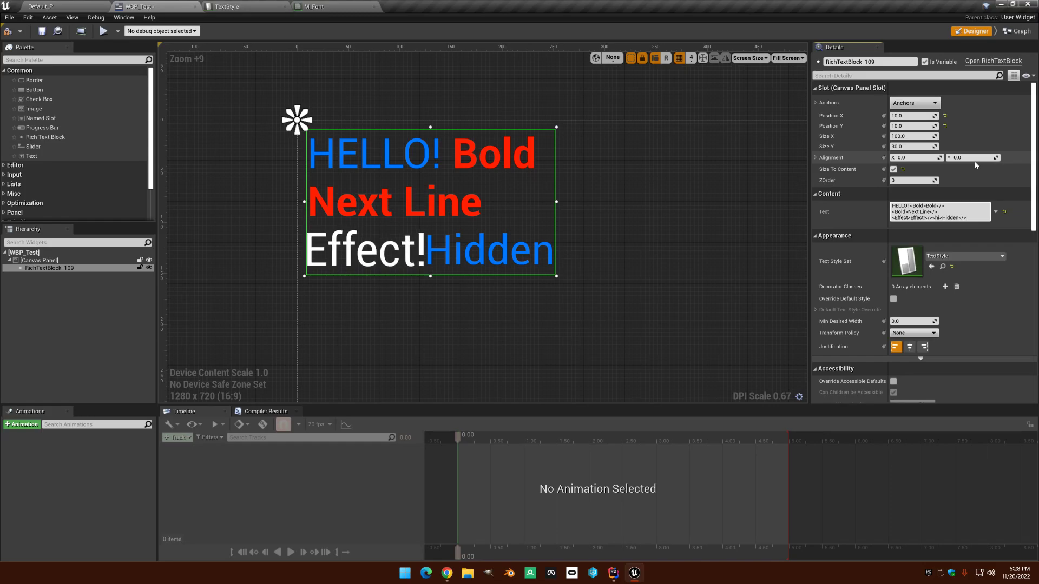
left_click(12, 36)
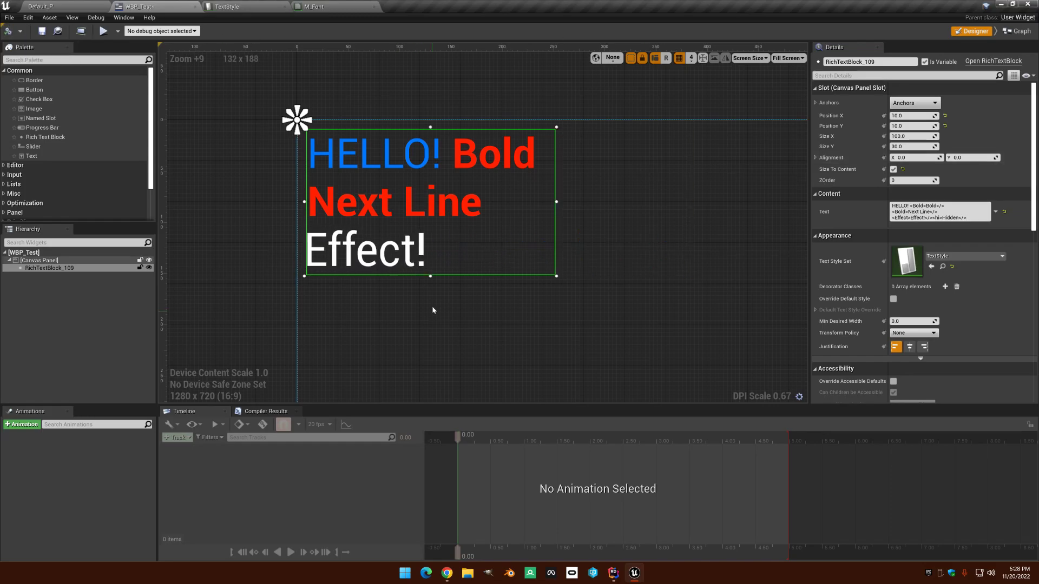